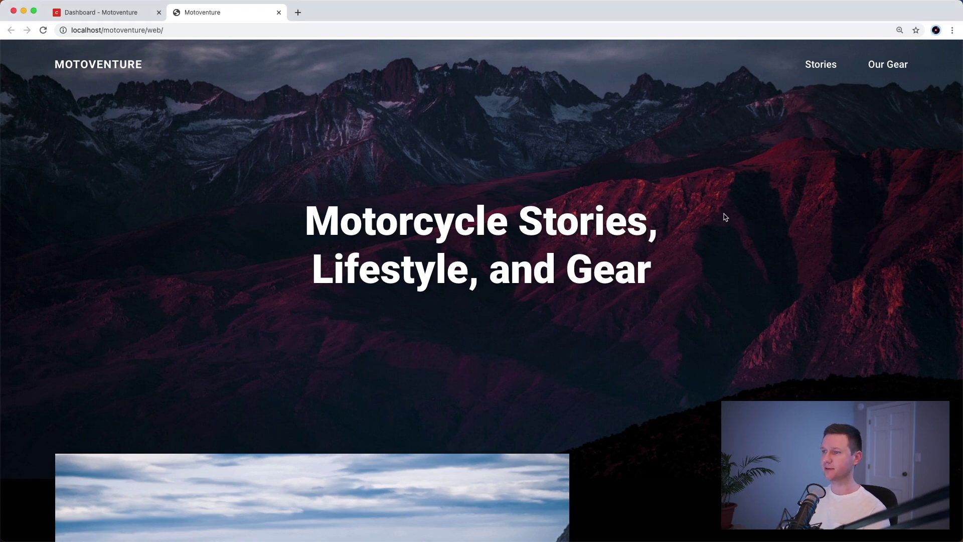
- Screenshot the Motoventure hero page region, then switch to the code editor with the project
{"action": "key", "text": "super+shift+4"}
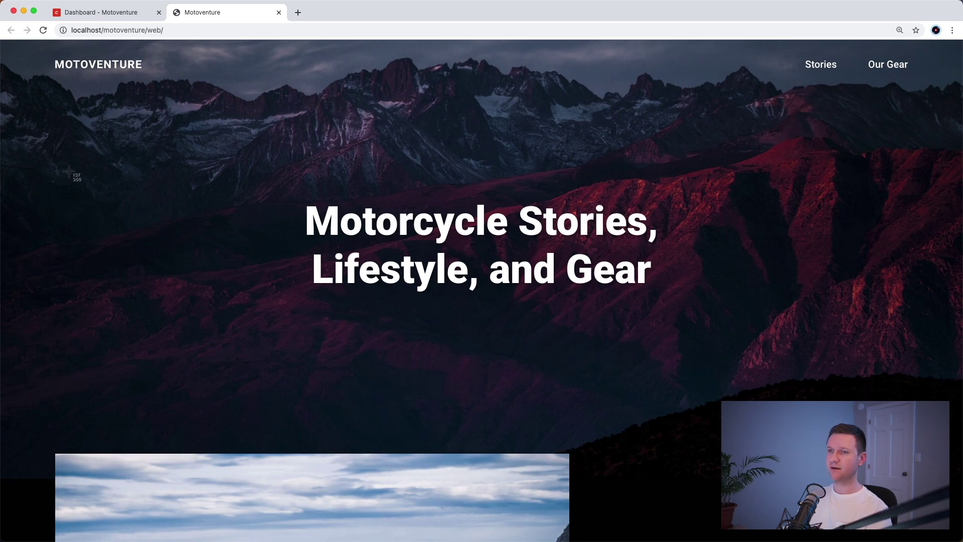
{"action": "left_click_drag", "start_coordinate": [19, 82], "coordinate": [962, 457]}
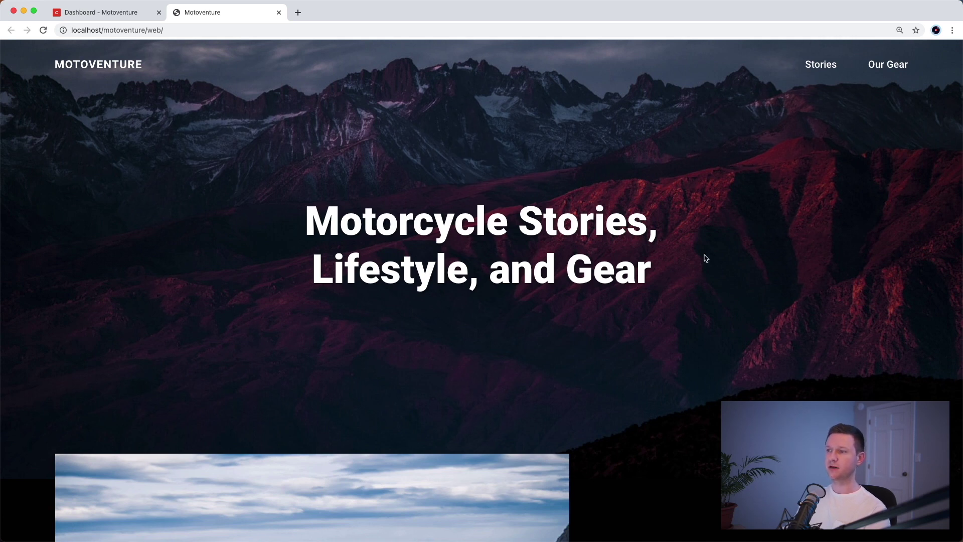
{"action": "key", "text": "super+Tab"}
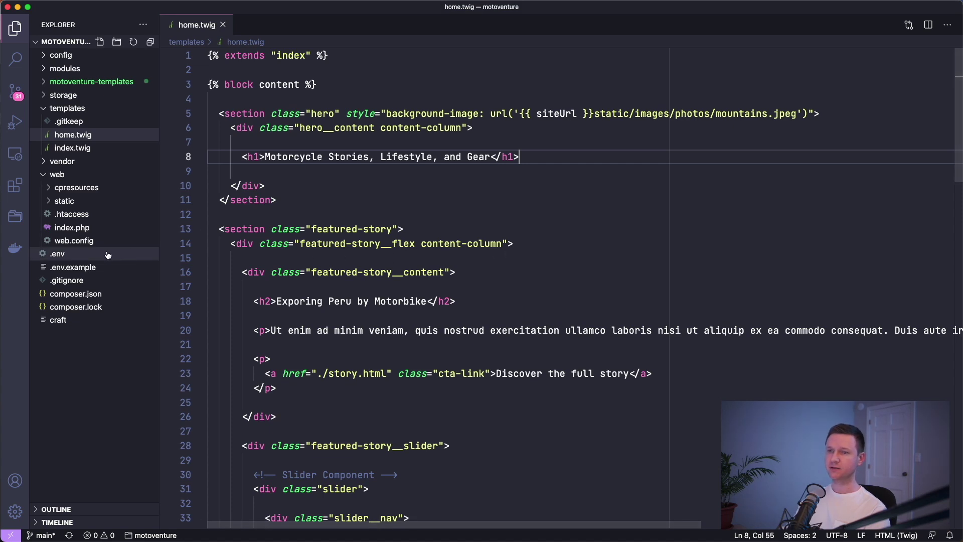
- Open the project's .env file and place the cursor on empty line 24
{"action": "left_click", "coordinate": [77, 255]}
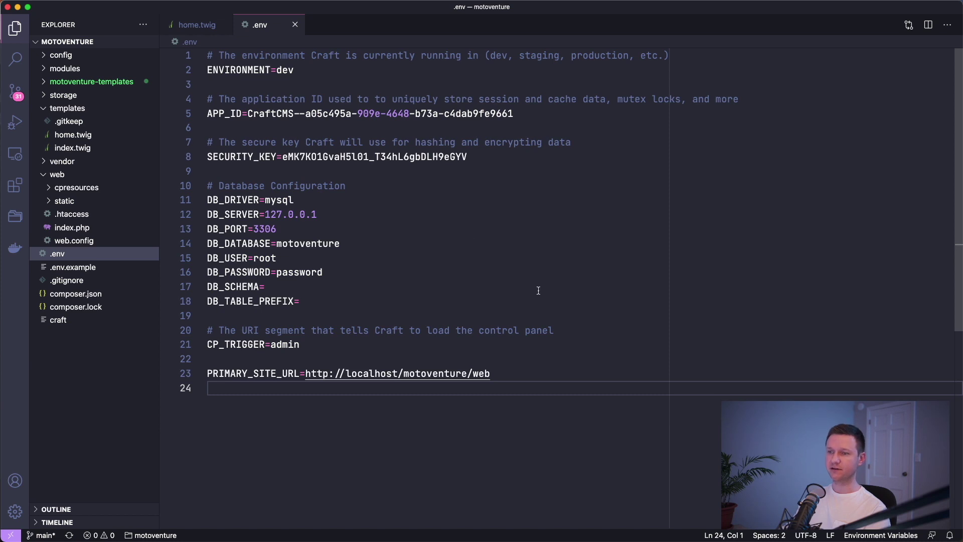
{"action": "left_click", "coordinate": [657, 388]}
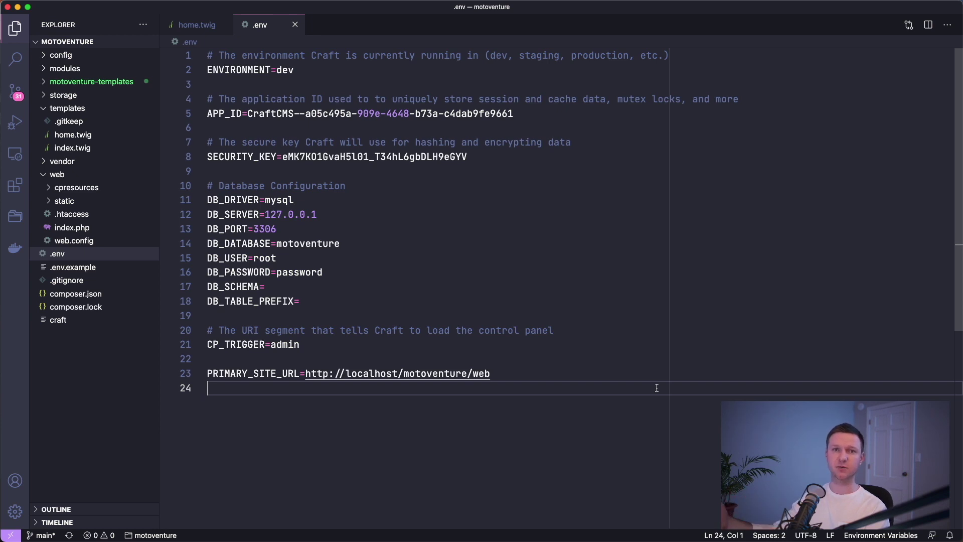
{"action": "type", "text": "AS"}
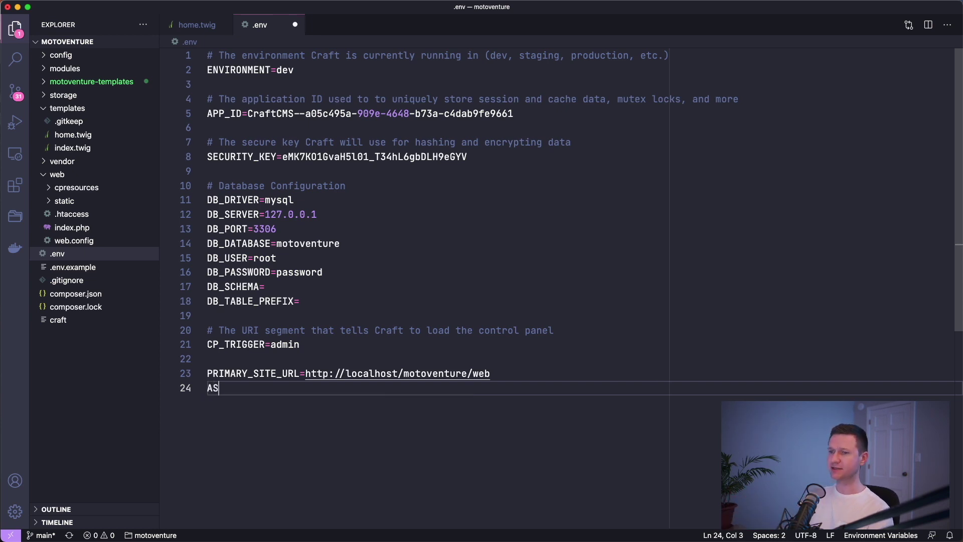
{"action": "type", "text": "SET_BASE_"}
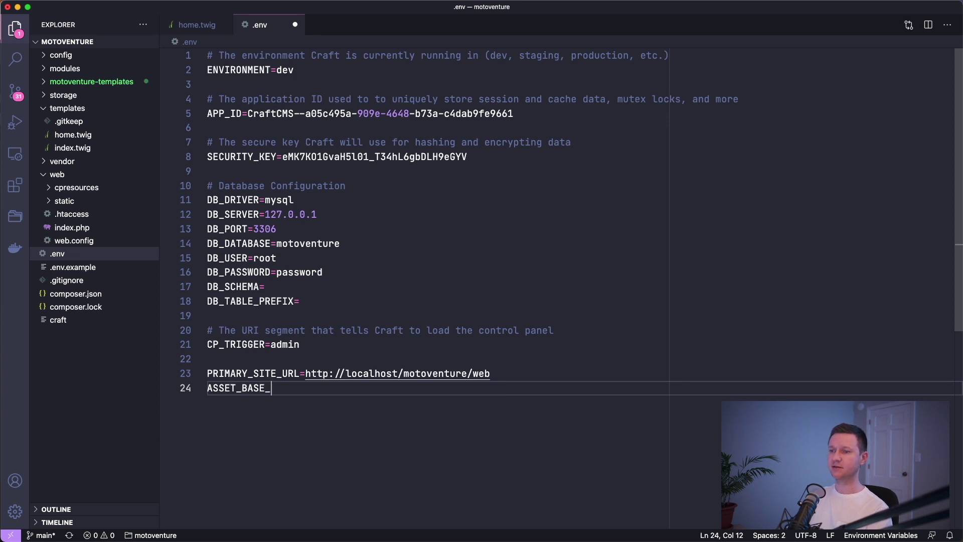
{"action": "type", "text": "URL="}
{"action": "key", "text": "Up"}
{"action": "key", "text": "Right"}
{"action": "key", "text": "Right"}
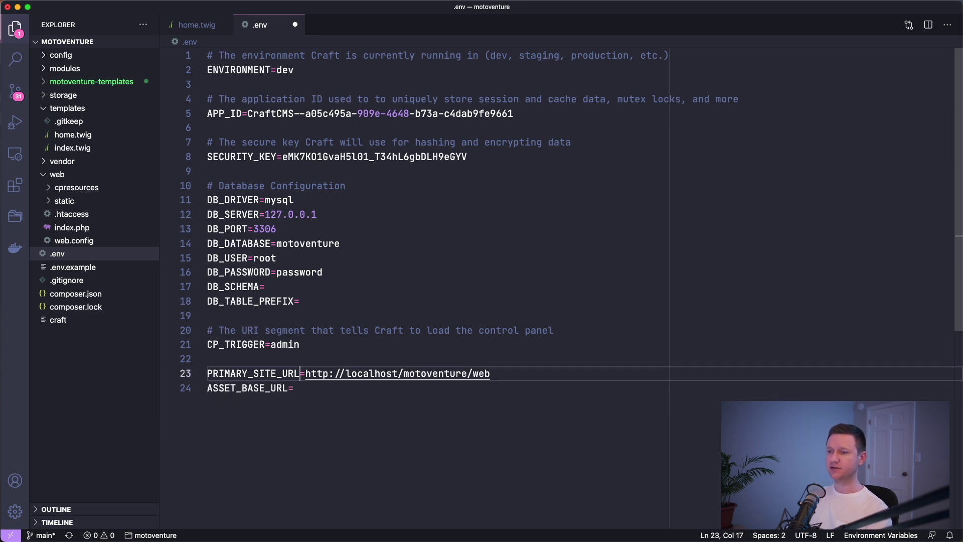
{"action": "key", "text": "shift+End"}
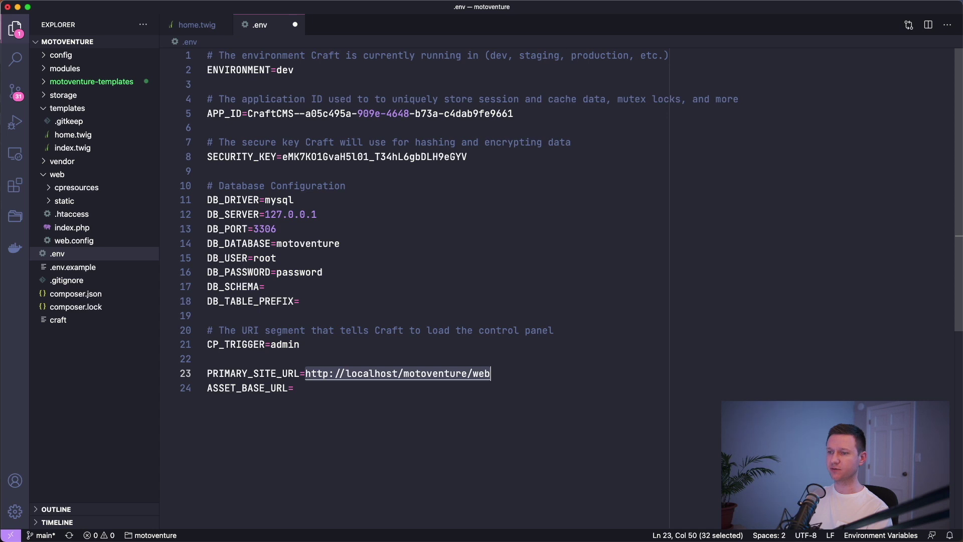
{"action": "key", "text": "ctrl+c"}
{"action": "key", "text": "Down"}
{"action": "key", "text": "ctrl+v"}
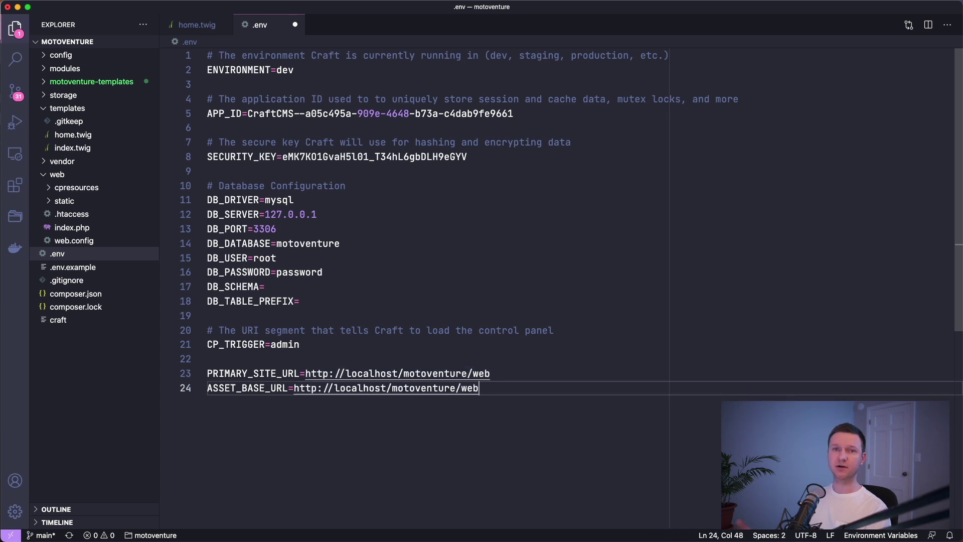
{"action": "type", "text": "/uploads"}
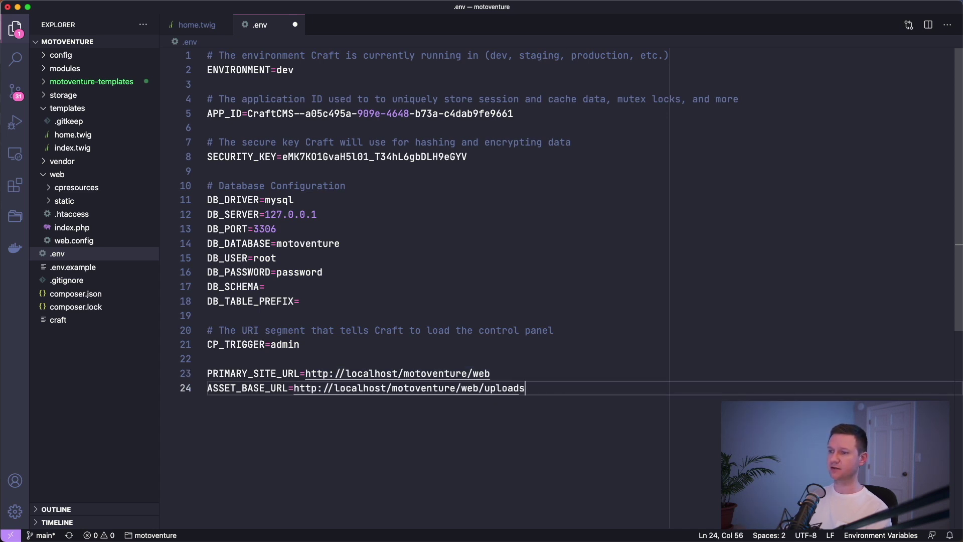
{"action": "key", "text": "super+s"}
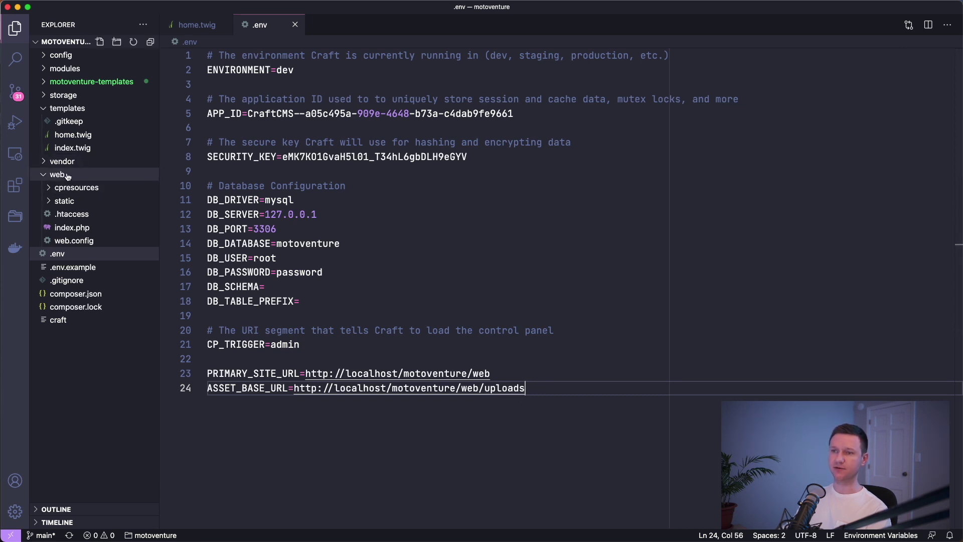
- Add an ASSET_BASE_PATH line pointing to the local web/uploads folder and save .env
{"action": "key", "text": "Return"}
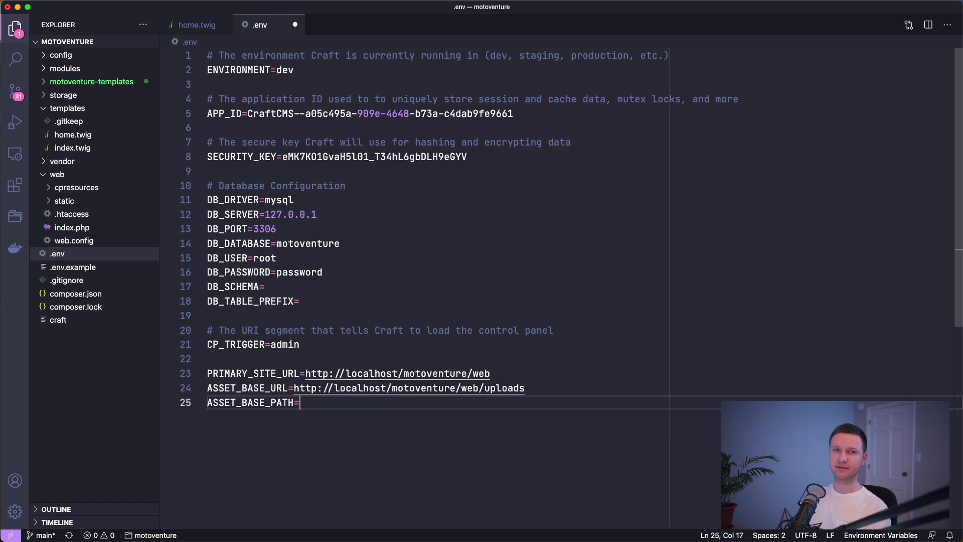
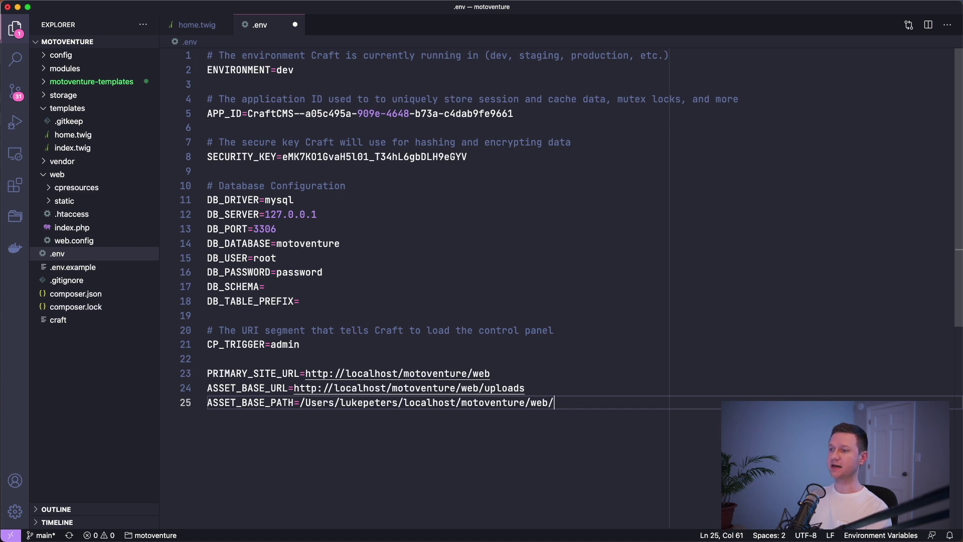
{"action": "key", "text": "super+s"}
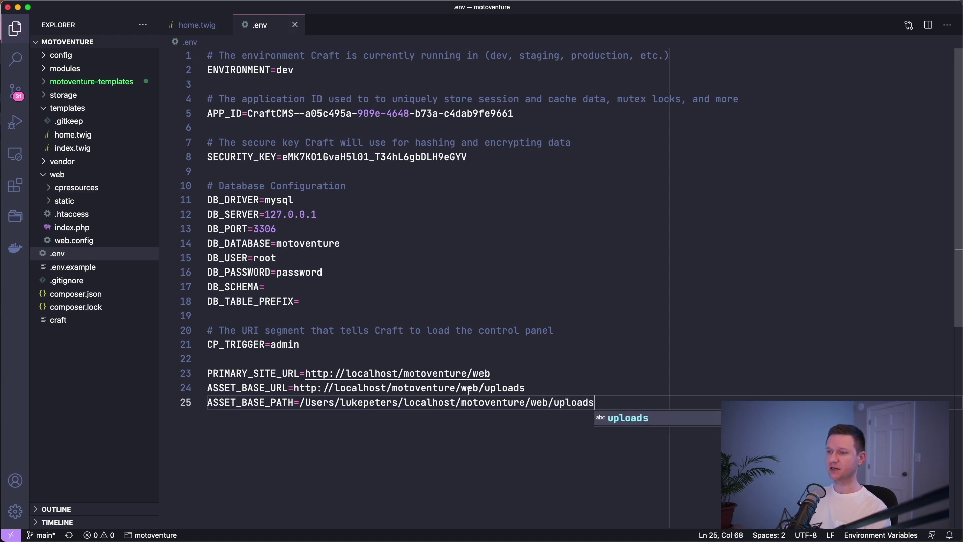
- Try replacing the path prefix with var/www/html, undo it, then return to the browser
{"action": "double_click", "coordinate": [320, 402]}
{"action": "left_click", "coordinate": [525, 402], "text": "shift"}
{"action": "type", "text": "var/www/html"}
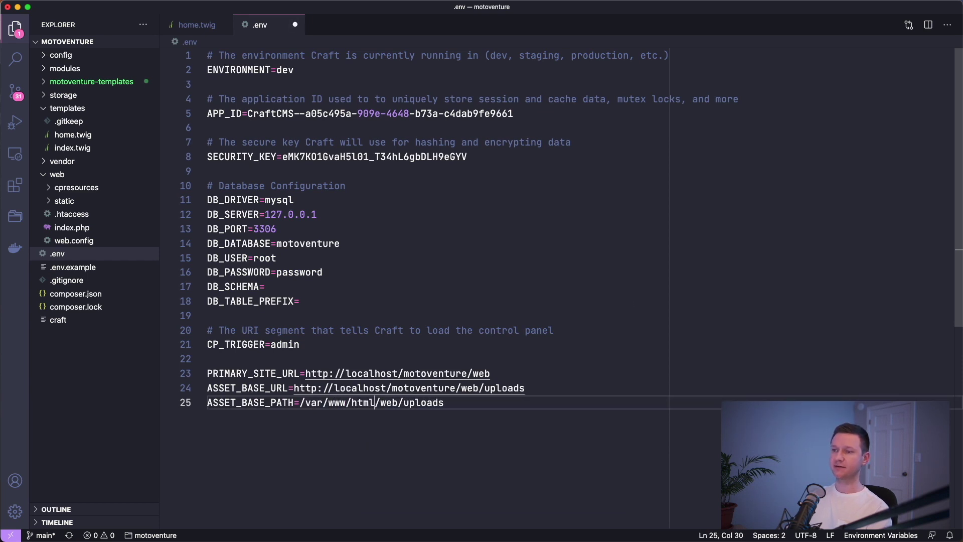
{"action": "key", "text": "super+z"}
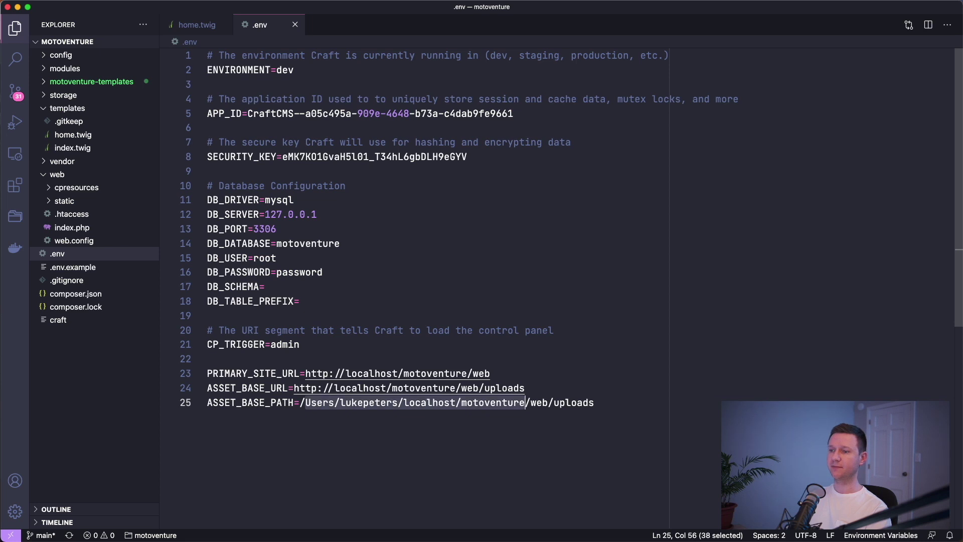
{"action": "left_click", "coordinate": [638, 395]}
{"action": "left_click", "coordinate": [625, 405]}
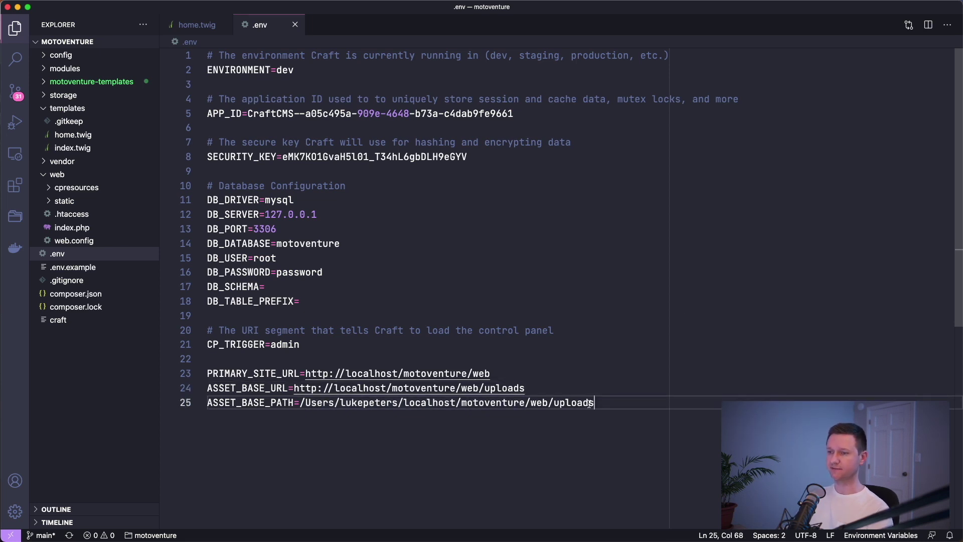
{"action": "key", "text": "super+Tab"}
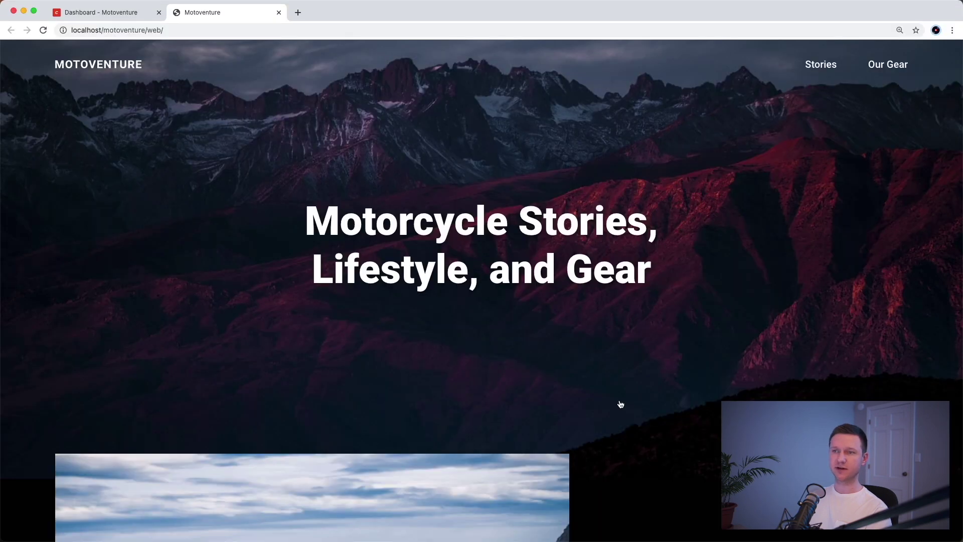
- Start a new asset volume named Uploads, handle uploads, with public URLs enabled
{"action": "left_click", "coordinate": [109, 13]}
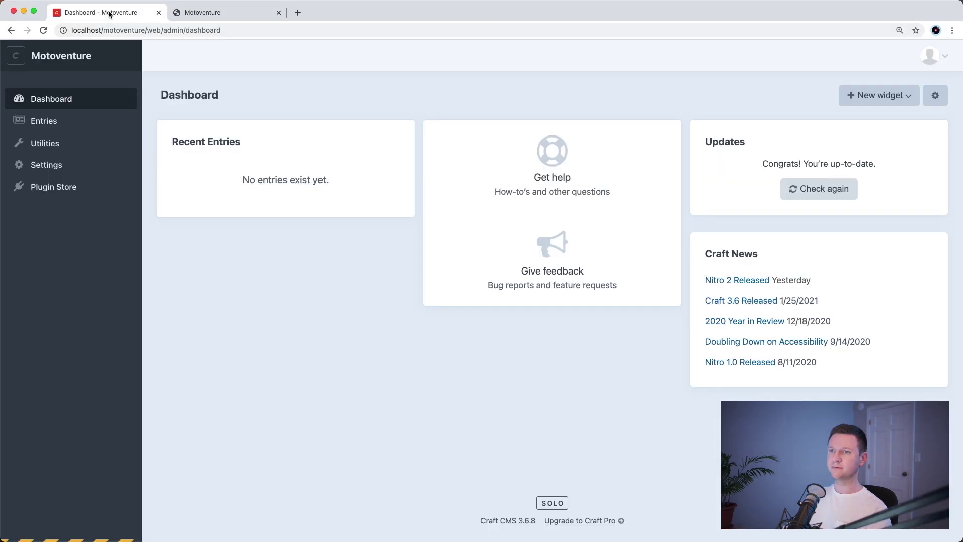
{"action": "left_click", "coordinate": [91, 164]}
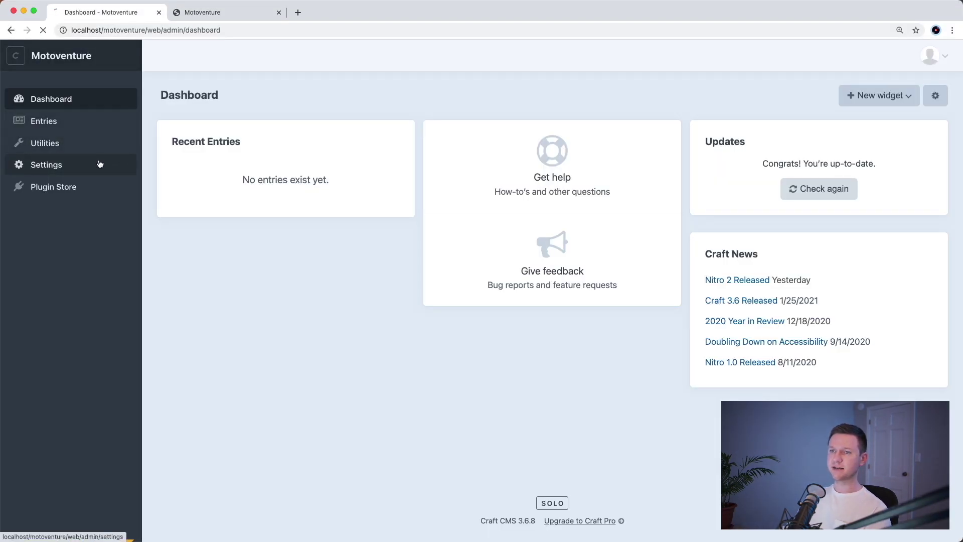
{"action": "left_click", "coordinate": [369, 303]}
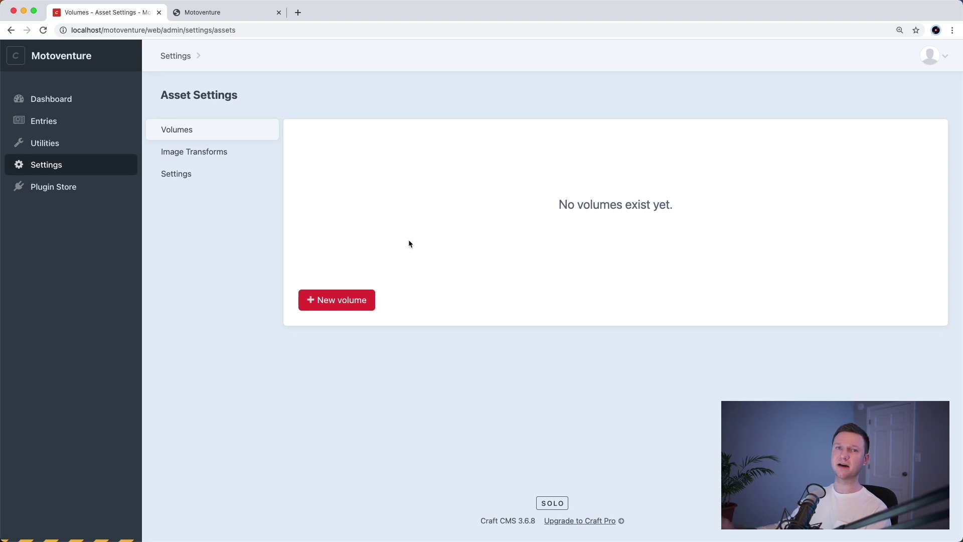
{"action": "left_click", "coordinate": [357, 301]}
{"action": "type", "text": "Uploads"}
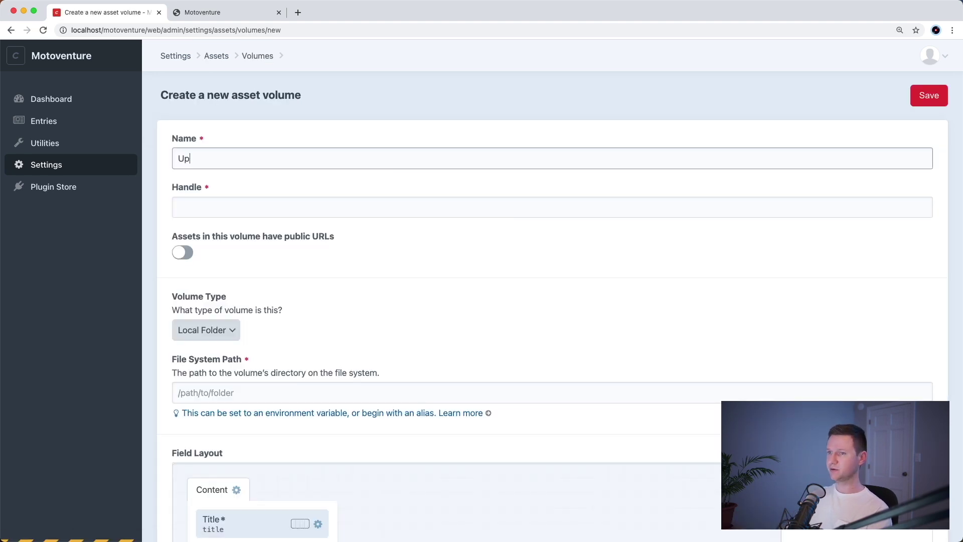
{"action": "key", "text": "Tab"}
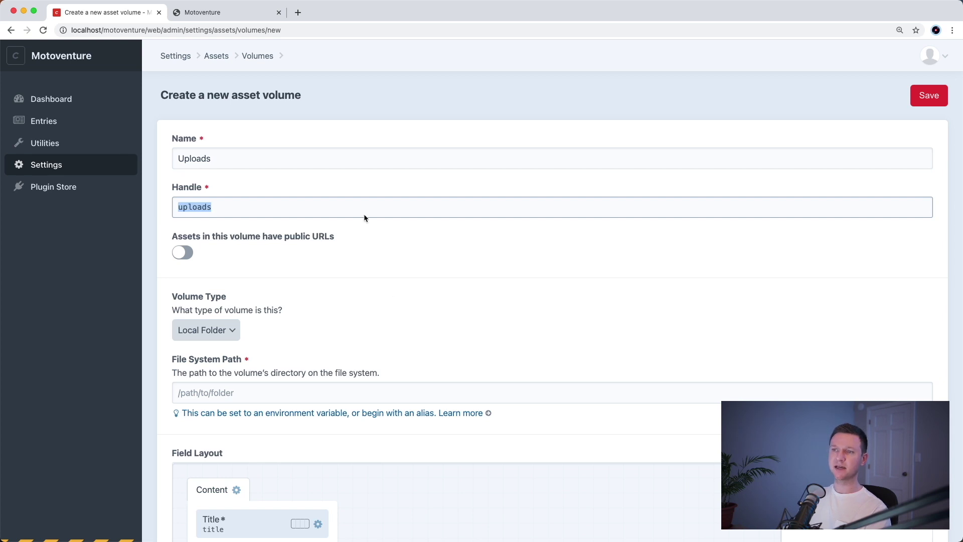
{"action": "left_click", "coordinate": [233, 189]}
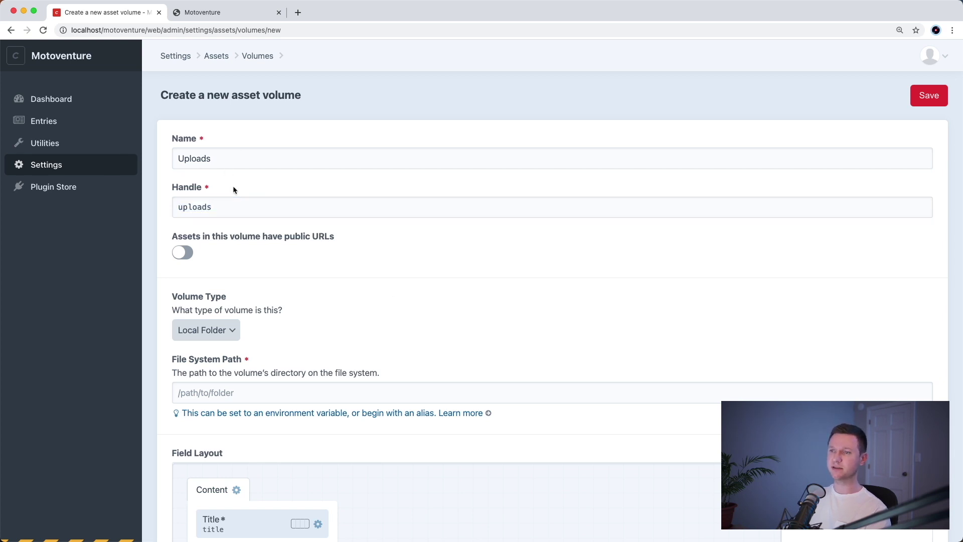
{"action": "left_click", "coordinate": [184, 254]}
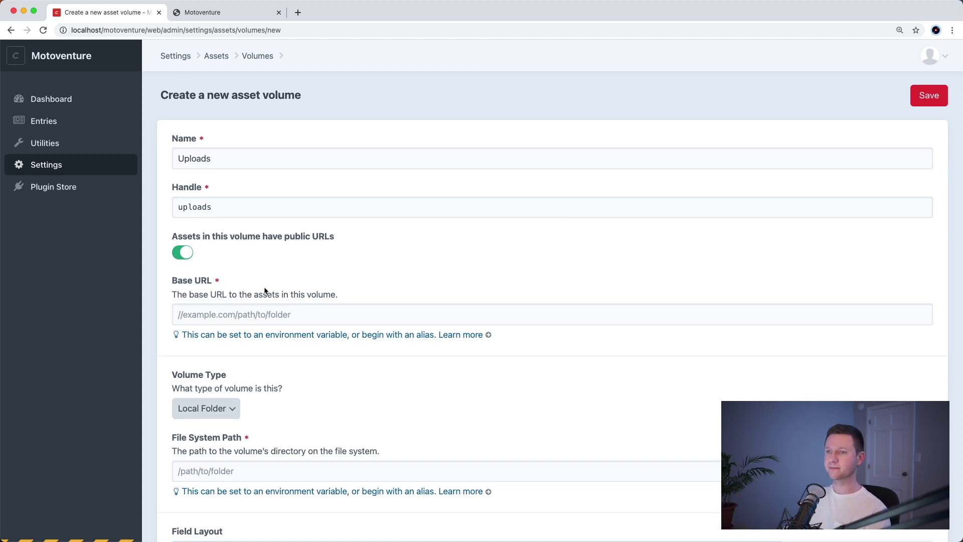
- Set Base URL to $ASSET_BASE_URL and File System Path to $ASSET_BASE_PATH, then save the volume
{"action": "left_click", "coordinate": [246, 315]}
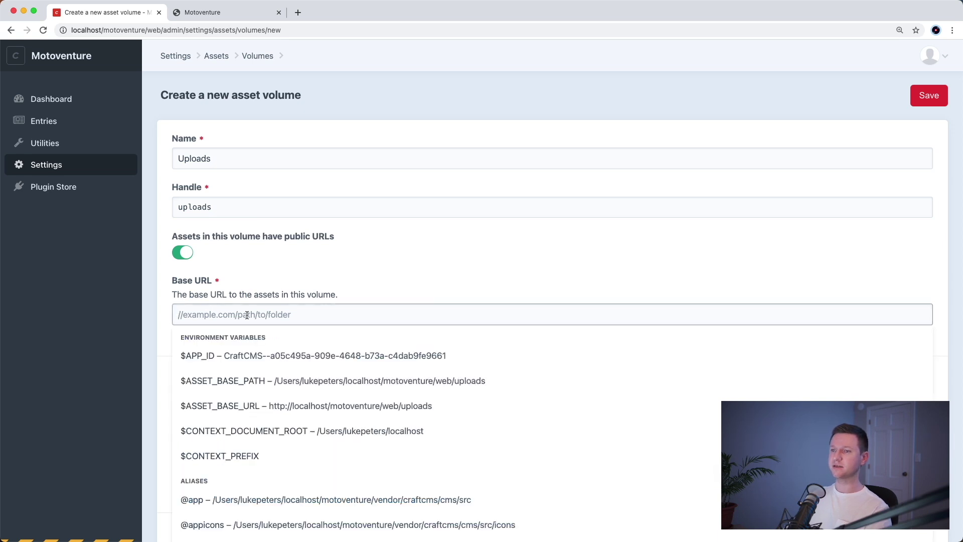
{"action": "type", "text": "ASSET"}
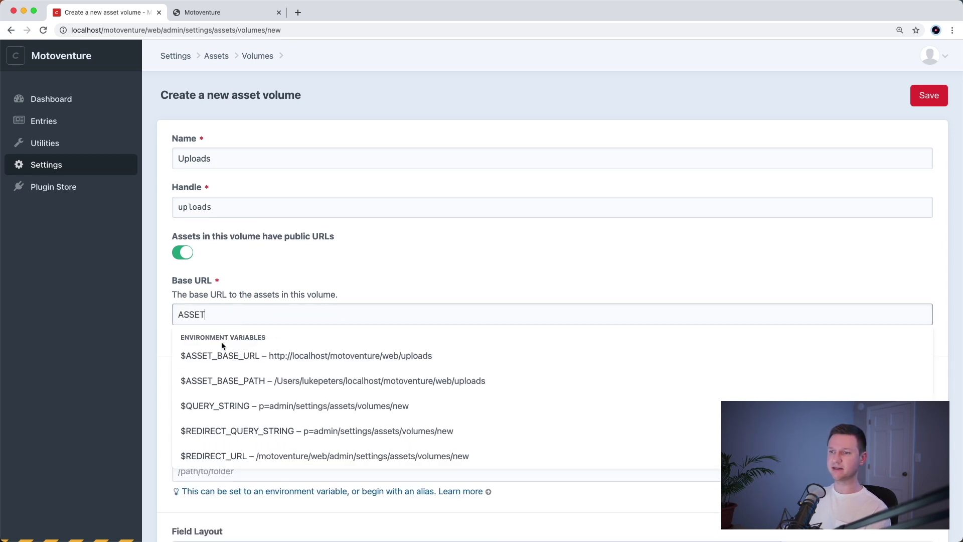
{"action": "left_click", "coordinate": [369, 357]}
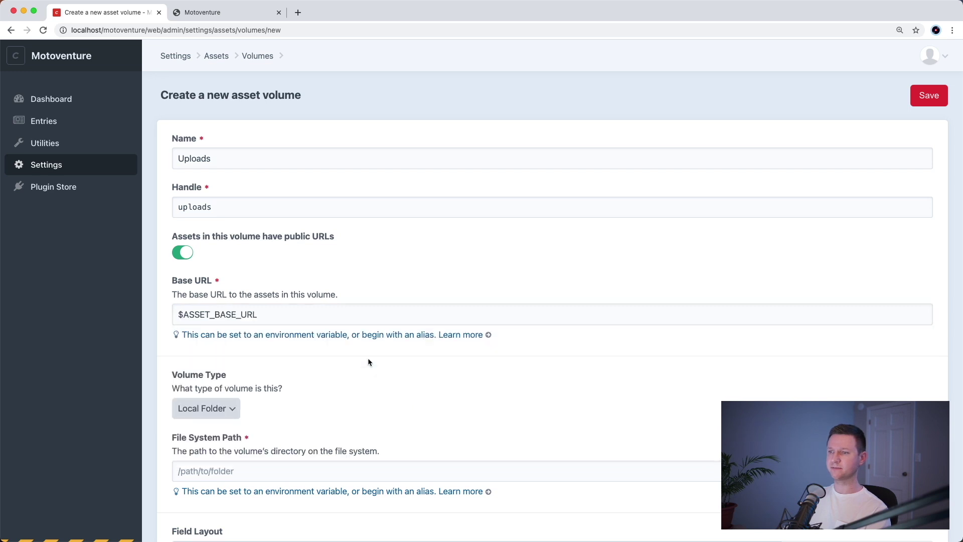
{"action": "scroll", "coordinate": [369, 360], "scroll_direction": "down", "scroll_amount": 2}
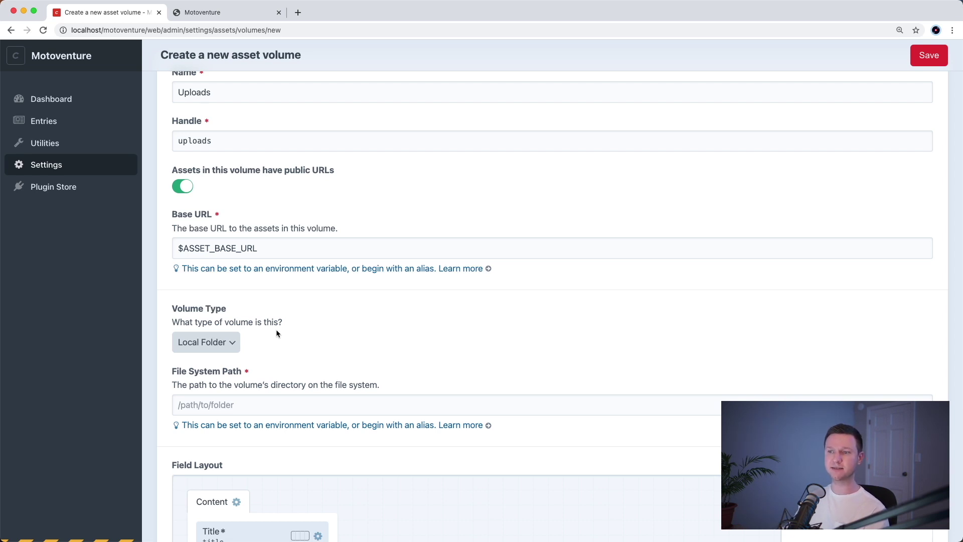
{"action": "left_click", "coordinate": [303, 407]}
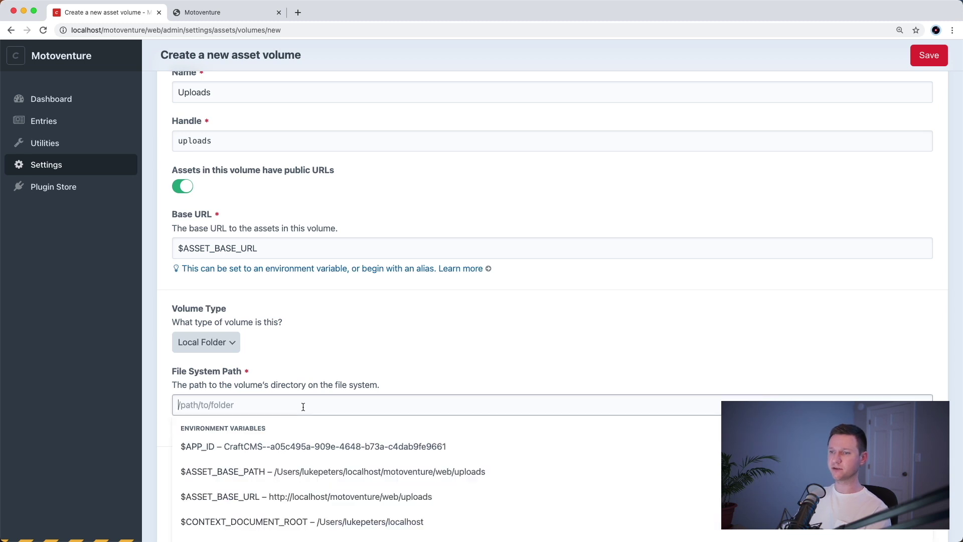
{"action": "type", "text": "ASSET"}
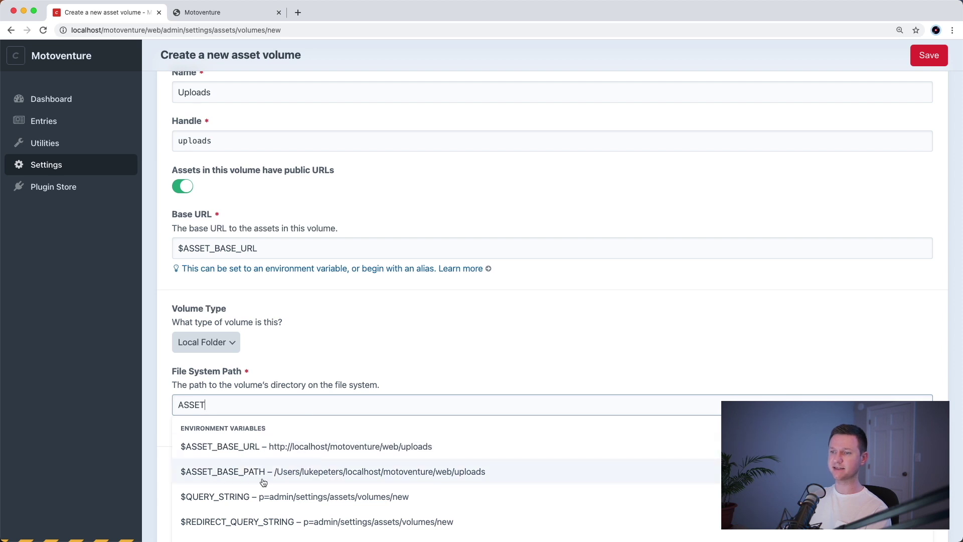
{"action": "left_click", "coordinate": [433, 479]}
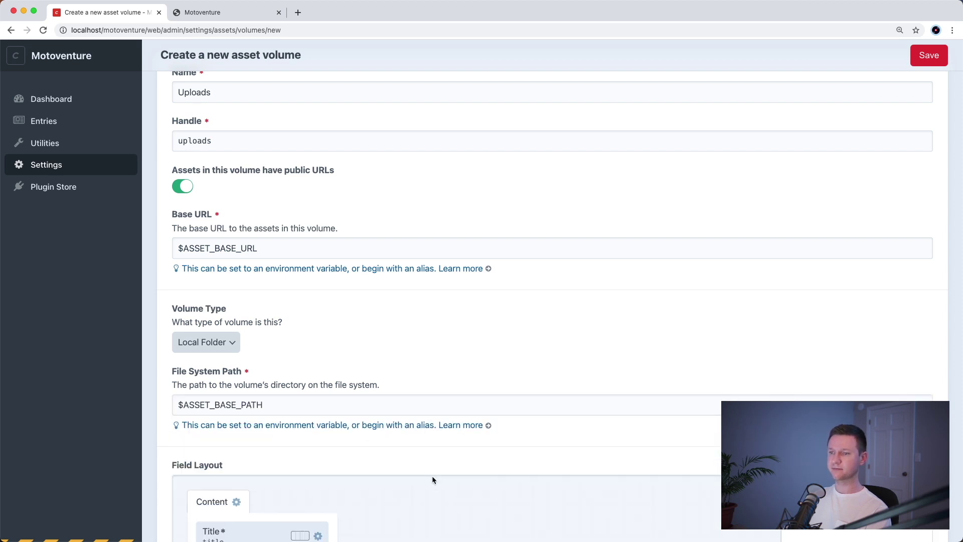
{"action": "scroll", "coordinate": [432, 476], "scroll_direction": "down", "scroll_amount": 3}
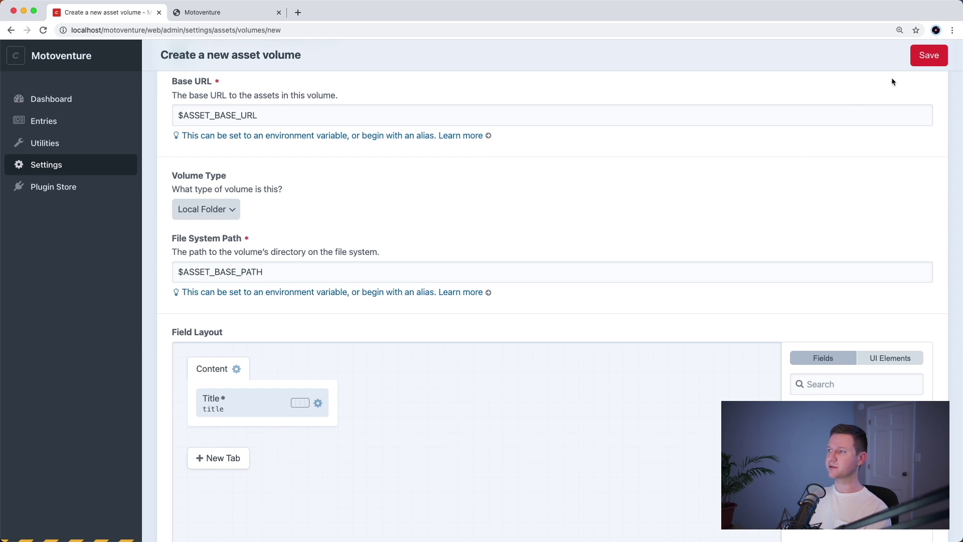
{"action": "left_click", "coordinate": [923, 59]}
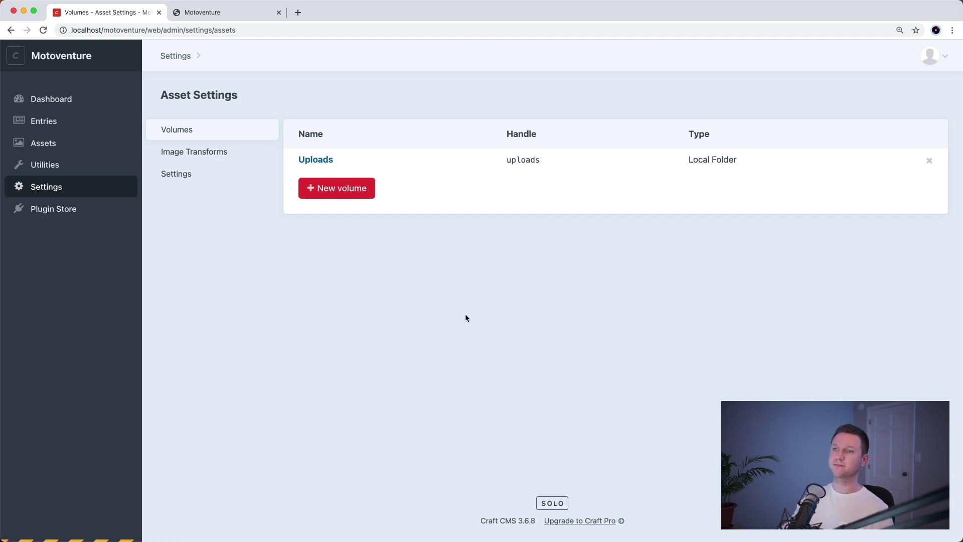
- Under Settings > Fields, add a new field group called Home Page
{"action": "left_click", "coordinate": [91, 189]}
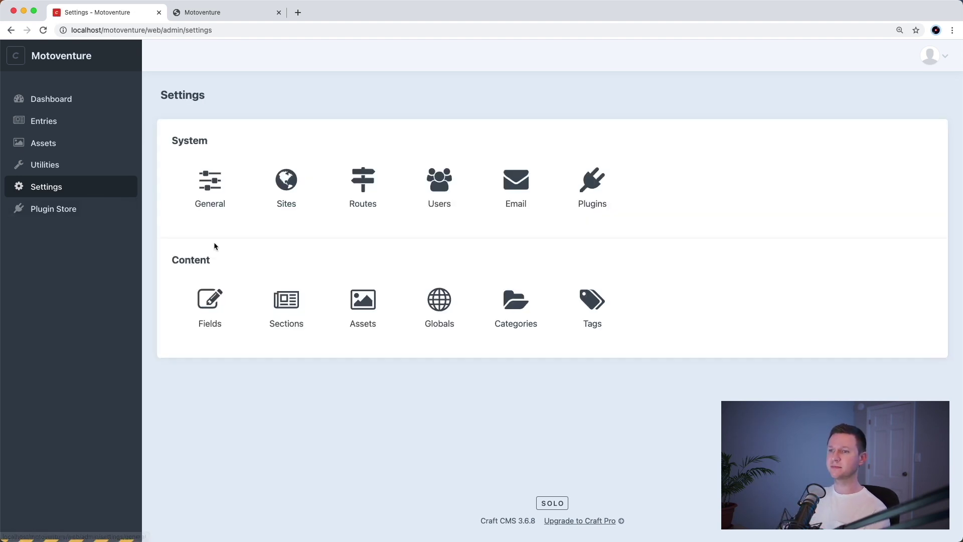
{"action": "left_click", "coordinate": [219, 309]}
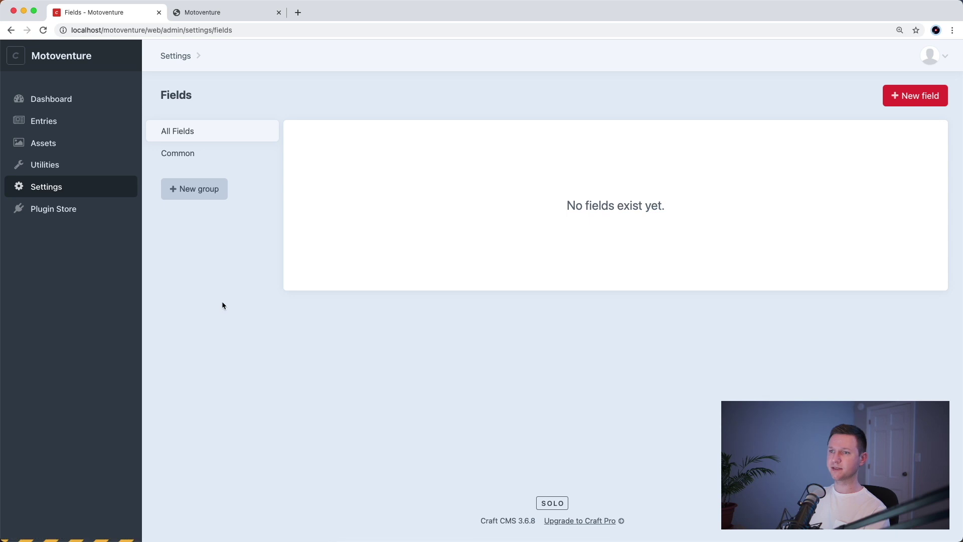
{"action": "left_click", "coordinate": [207, 193]}
{"action": "type", "text": "Home Page"}
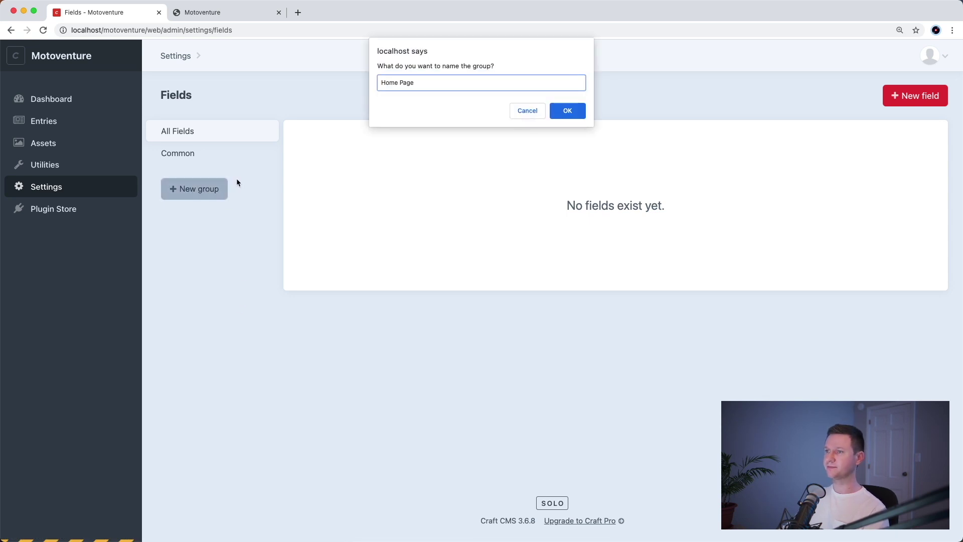
{"action": "left_click", "coordinate": [564, 110]}
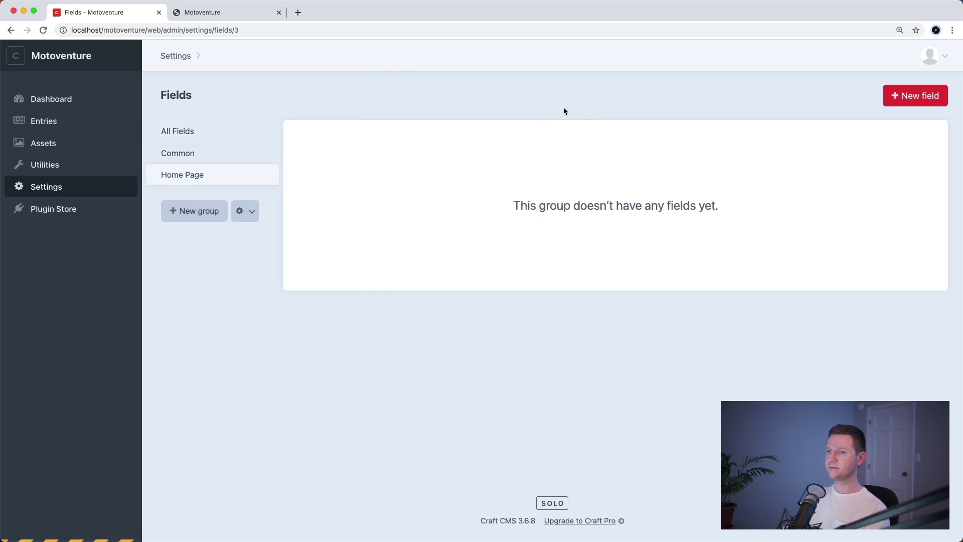
- Create and save a Plain Text field 'Hero Title' with handle heroTitle
{"action": "left_click", "coordinate": [912, 100]}
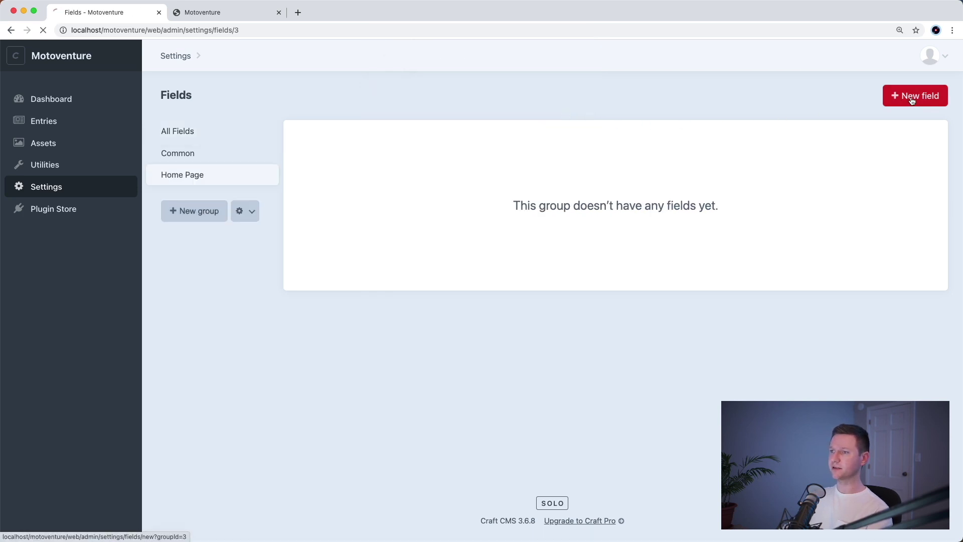
{"action": "type", "text": "Hero Title"}
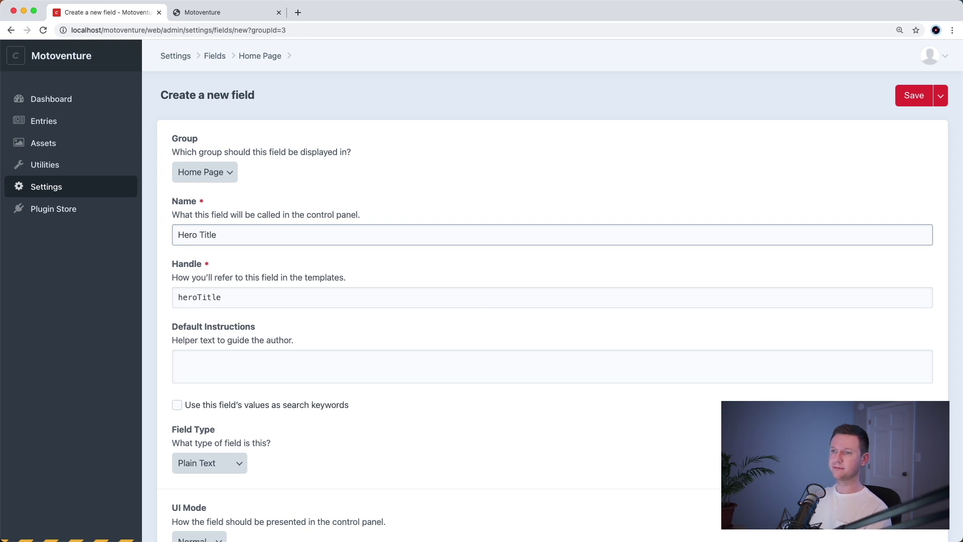
{"action": "key", "text": "Tab"}
{"action": "key", "text": "Tab"}
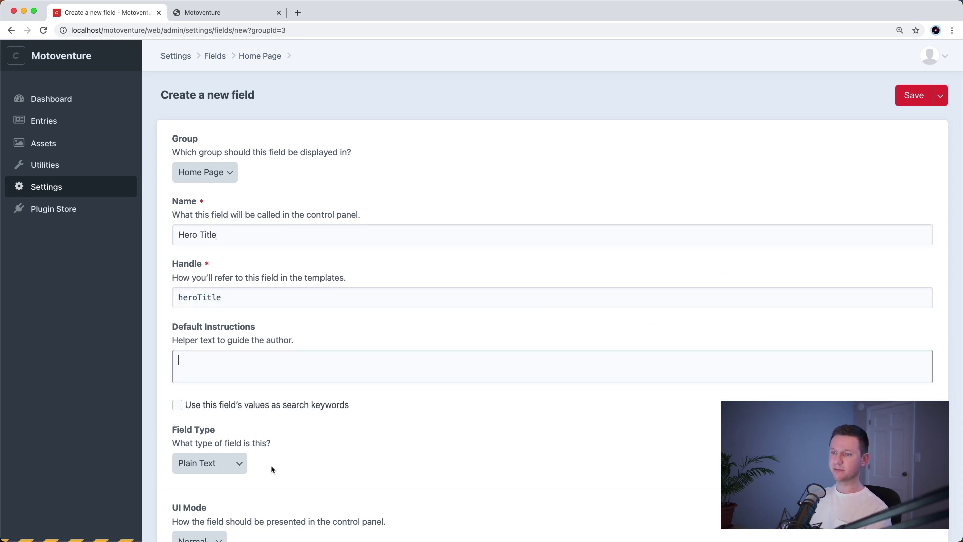
{"action": "scroll", "coordinate": [619, 394], "scroll_direction": "down", "scroll_amount": 3}
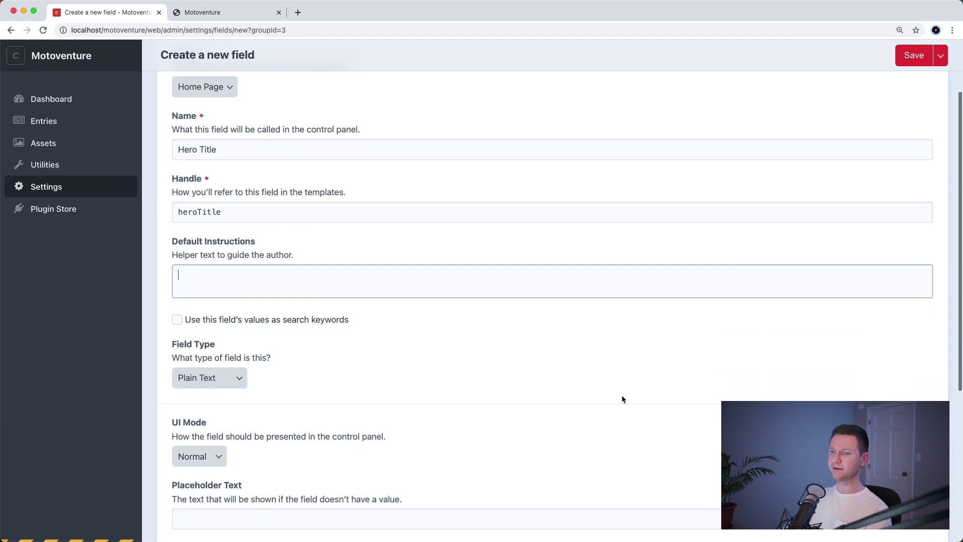
{"action": "scroll", "coordinate": [622, 395], "scroll_direction": "up", "scroll_amount": 3}
{"action": "left_click", "coordinate": [912, 97]}
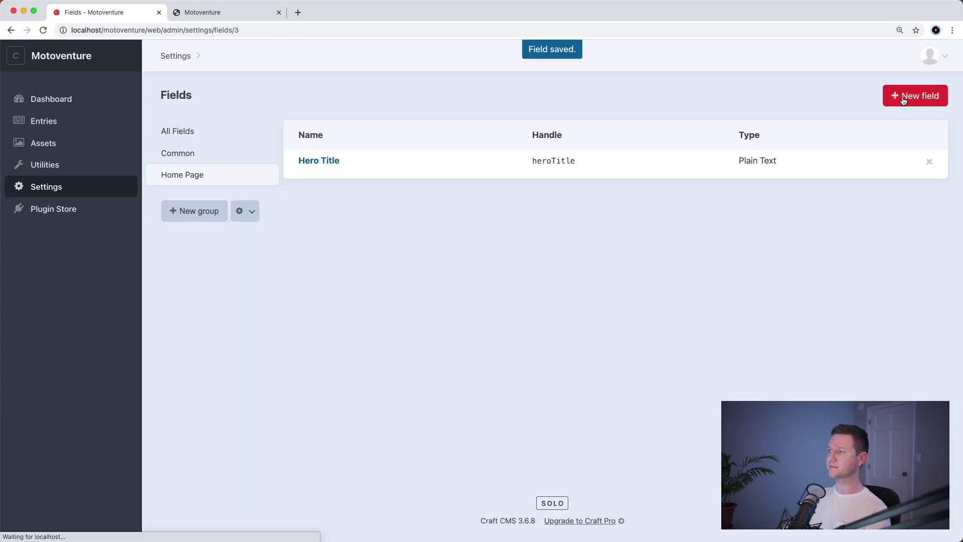
- Start a new field named 'Hero Image' with Field Type set to Assets
{"action": "left_click", "coordinate": [911, 96]}
{"action": "type", "text": "Hero Image"}
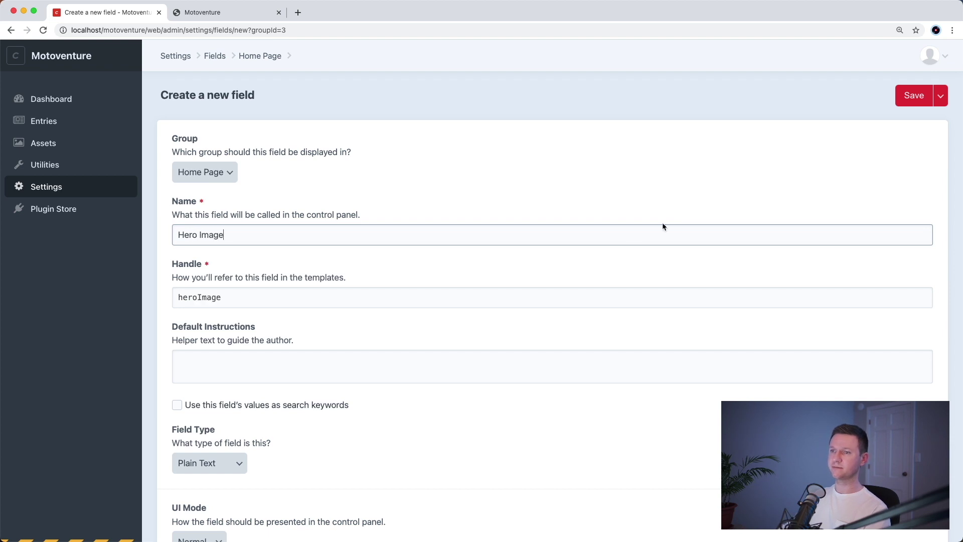
{"action": "scroll", "coordinate": [507, 408], "scroll_direction": "down", "scroll_amount": 5}
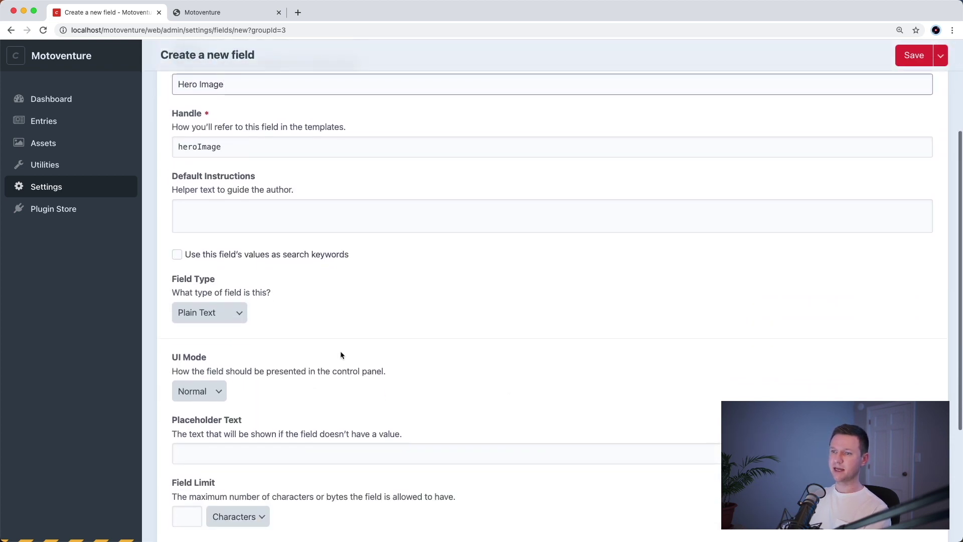
{"action": "left_click", "coordinate": [230, 314]}
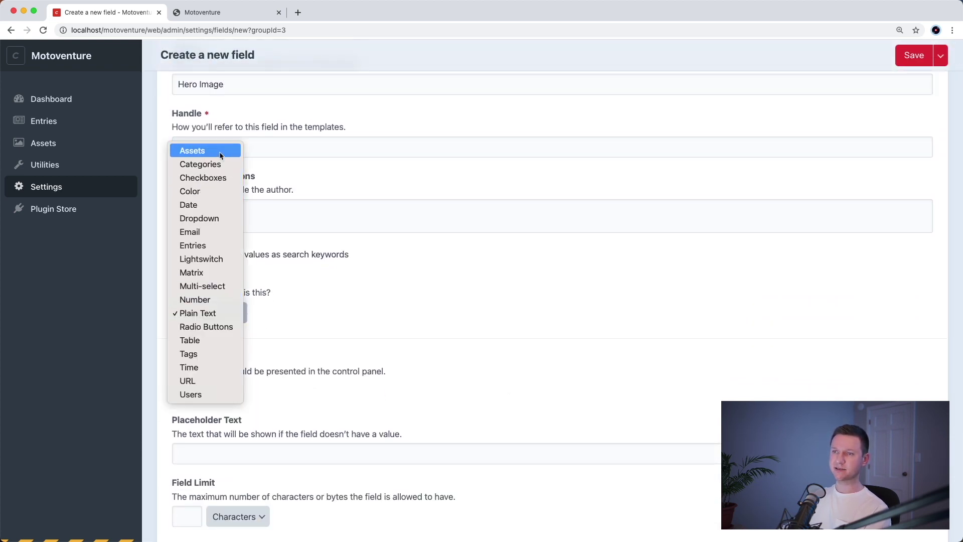
{"action": "left_click", "coordinate": [219, 151]}
- Limit its sources to Uploads only and turn on Restrict allowed file types
{"action": "scroll", "coordinate": [341, 307], "scroll_direction": "down", "scroll_amount": 5}
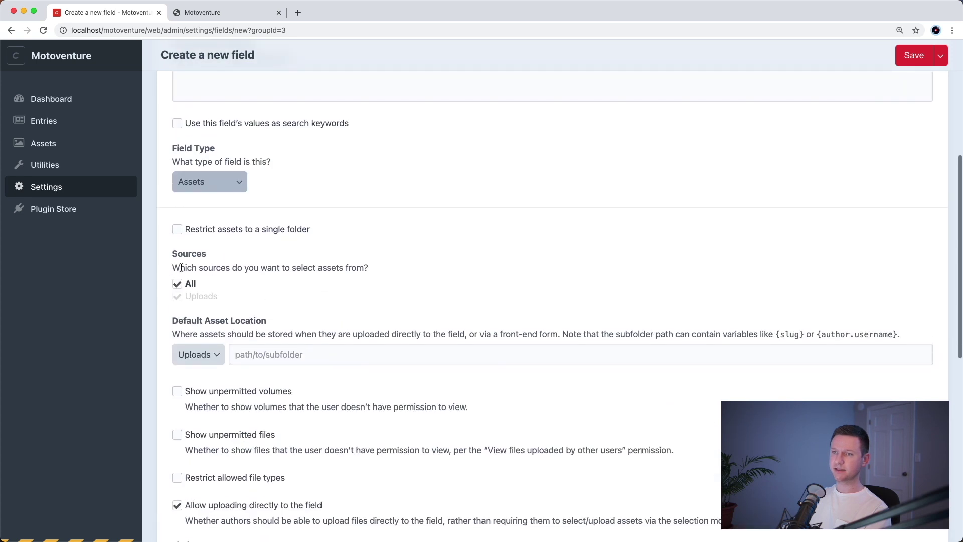
{"action": "left_click", "coordinate": [195, 284]}
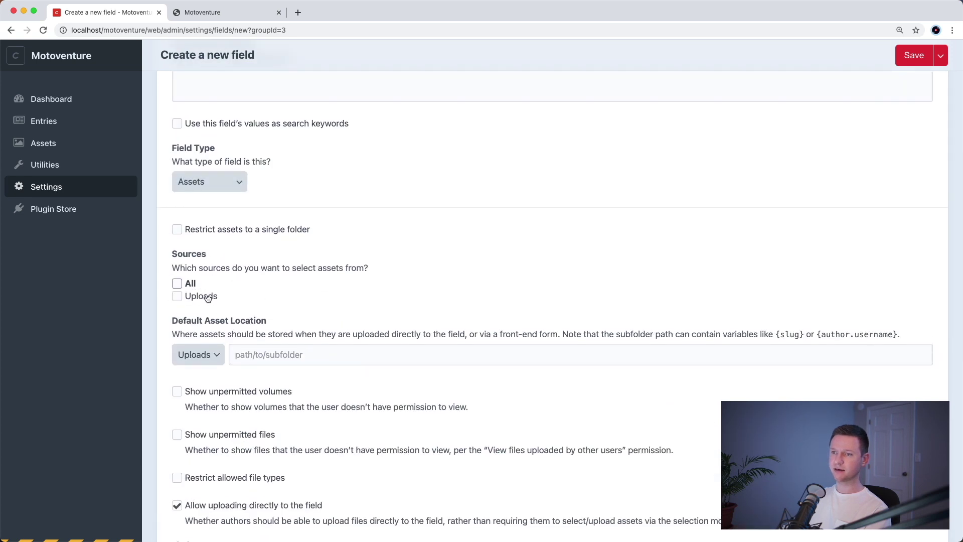
{"action": "left_click", "coordinate": [206, 300]}
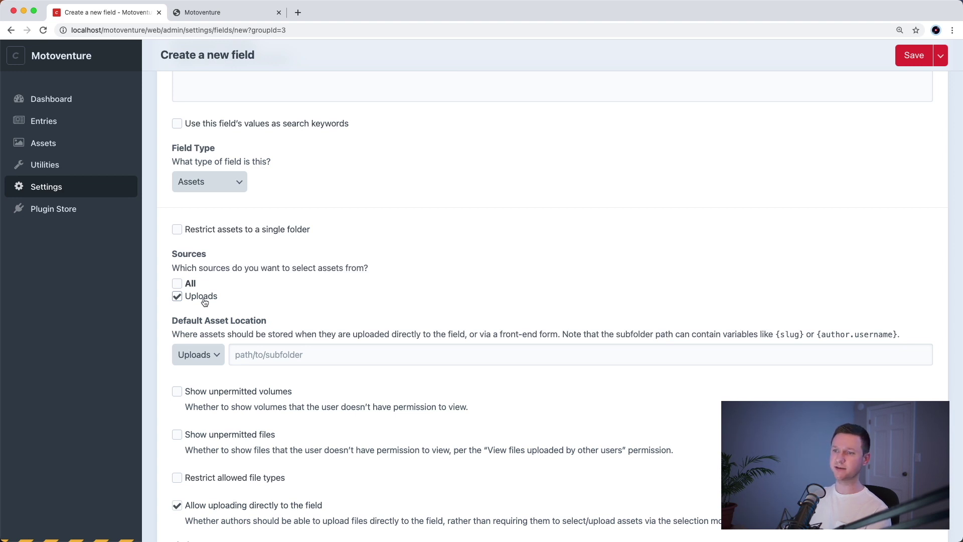
{"action": "scroll", "coordinate": [205, 302], "scroll_direction": "down", "scroll_amount": 6}
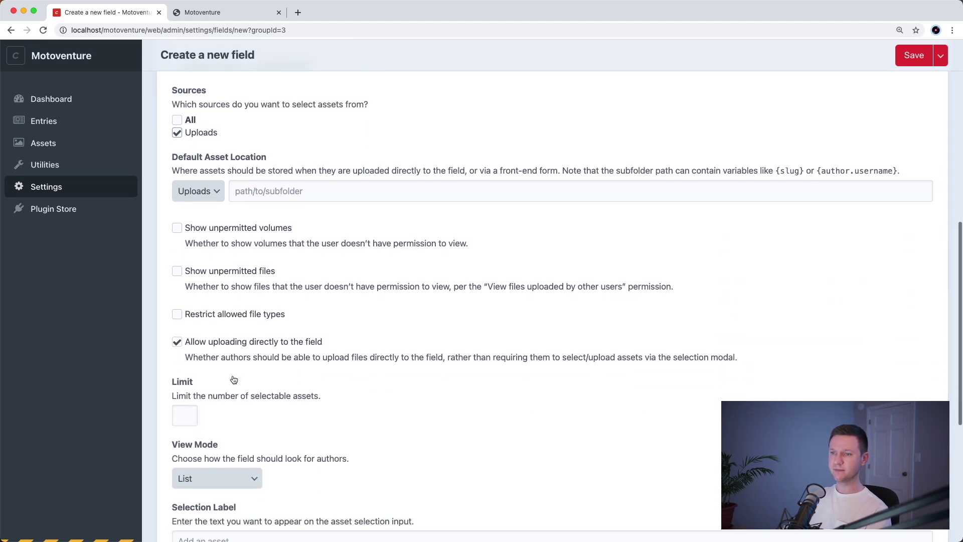
{"action": "scroll", "coordinate": [233, 380], "scroll_direction": "down", "scroll_amount": 1}
{"action": "left_click", "coordinate": [218, 289]}
- Allow only Image files, limit to 1 asset, use Large Thumbnails, label 'Add a background image'
{"action": "left_click", "coordinate": [204, 393]}
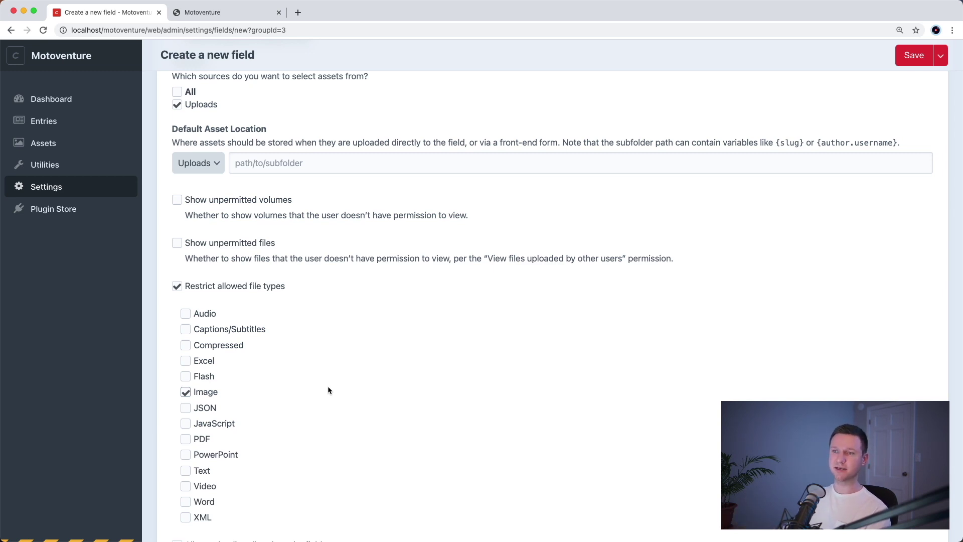
{"action": "scroll", "coordinate": [328, 390], "scroll_direction": "down", "scroll_amount": 6}
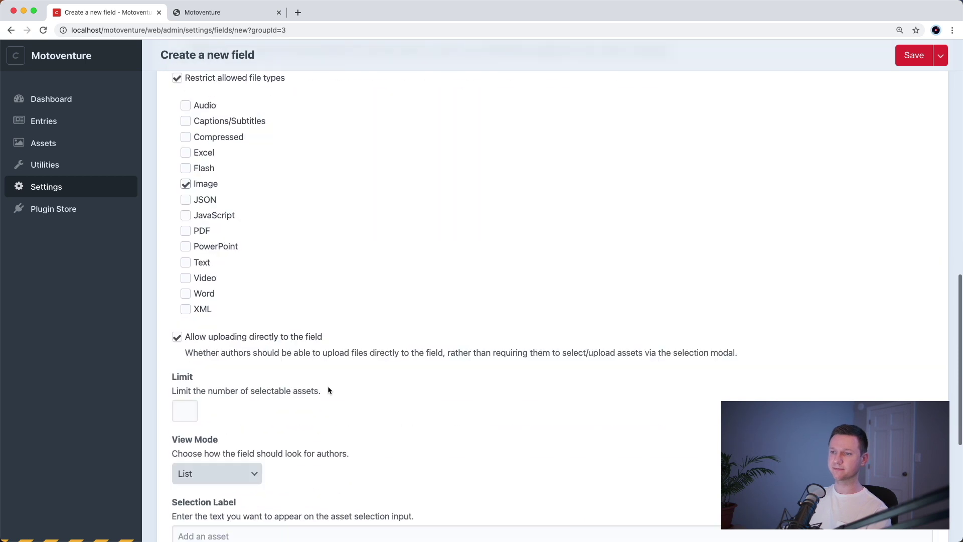
{"action": "left_click", "coordinate": [184, 334]}
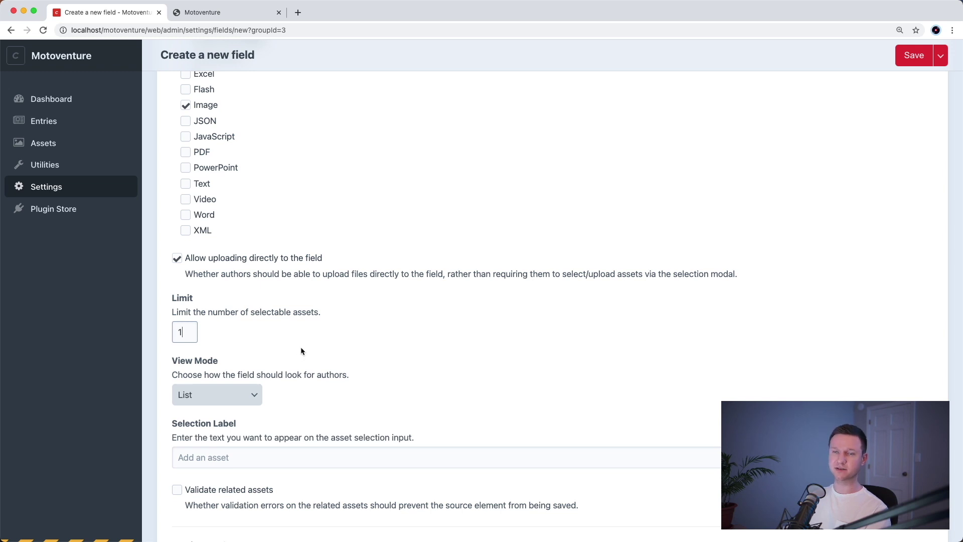
{"action": "scroll", "coordinate": [300, 351], "scroll_direction": "down", "scroll_amount": 3}
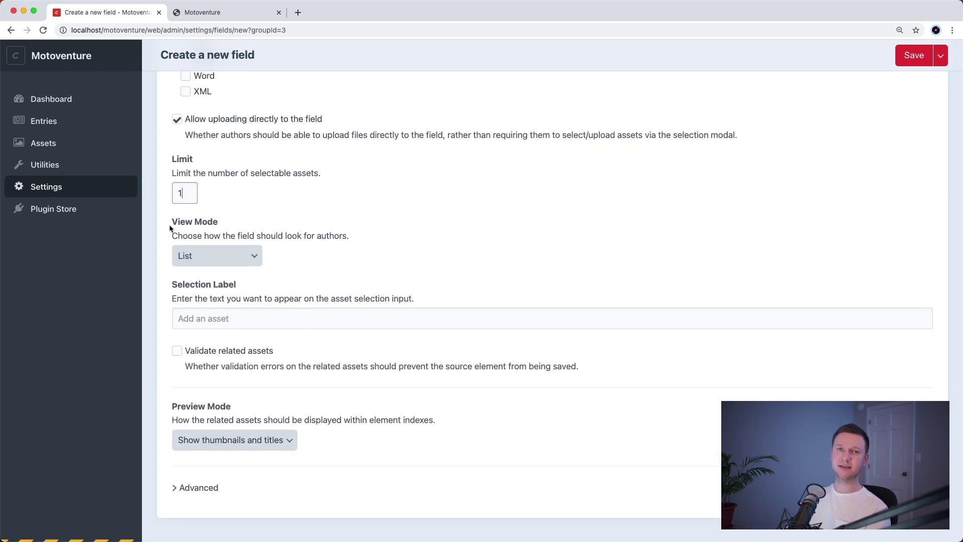
{"action": "left_click", "coordinate": [214, 256]}
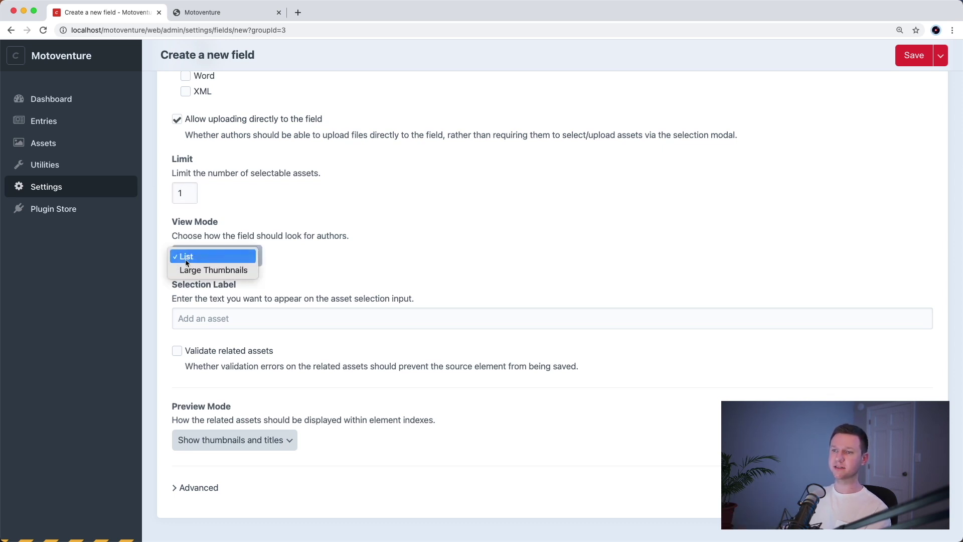
{"action": "left_click", "coordinate": [234, 272]}
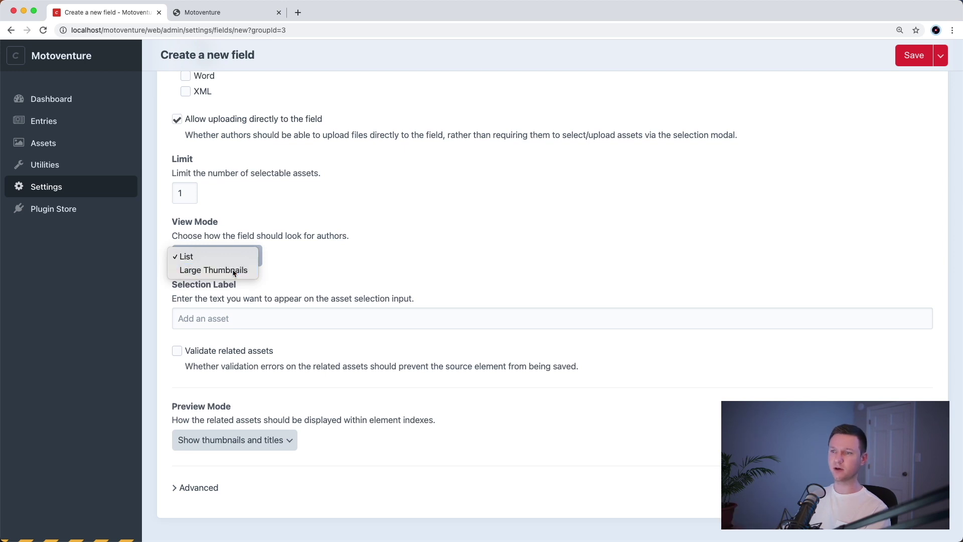
{"action": "left_click", "coordinate": [297, 314]}
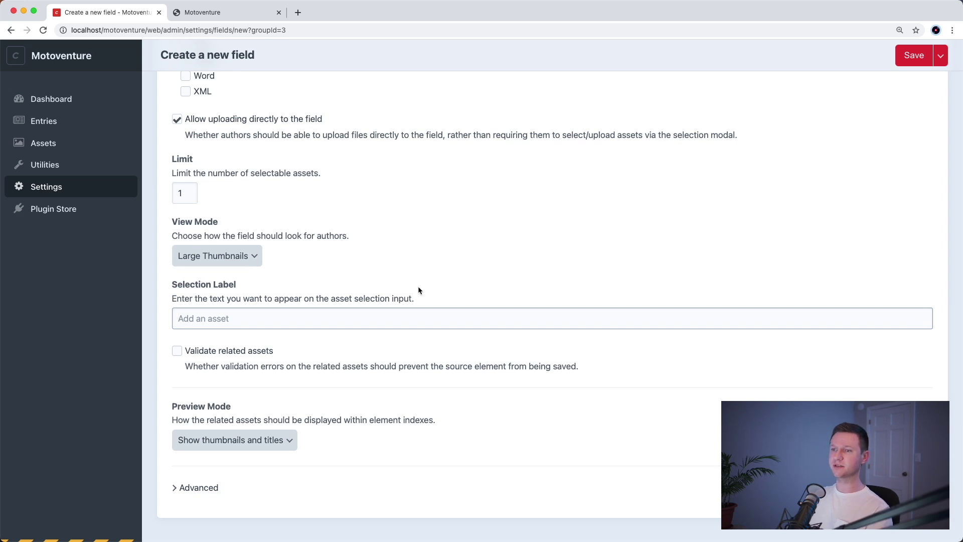
{"action": "type", "text": "Add a "}
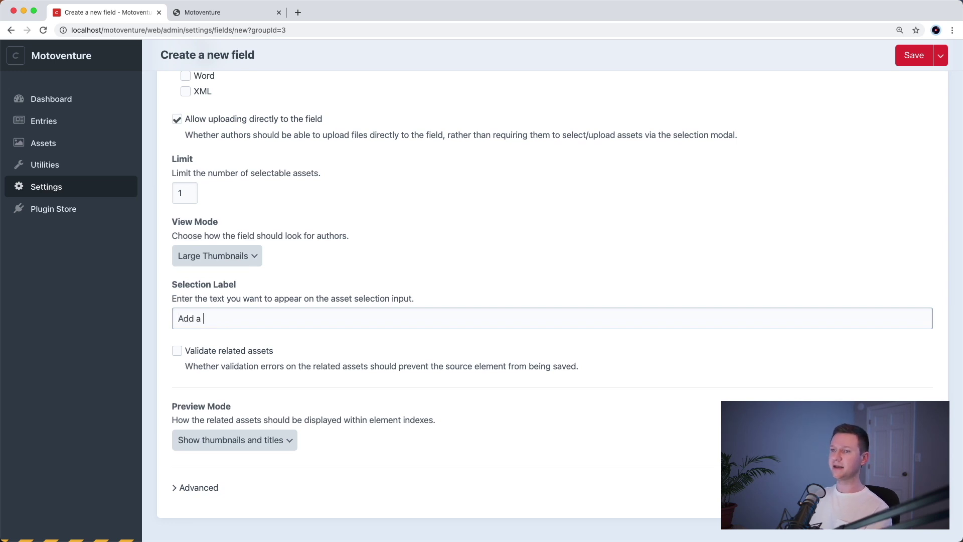
{"action": "type", "text": "background image"}
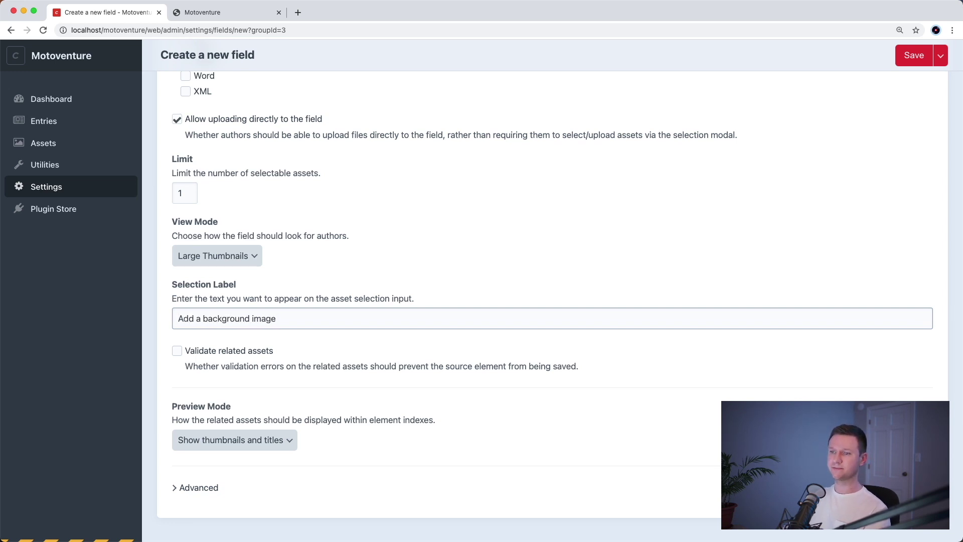
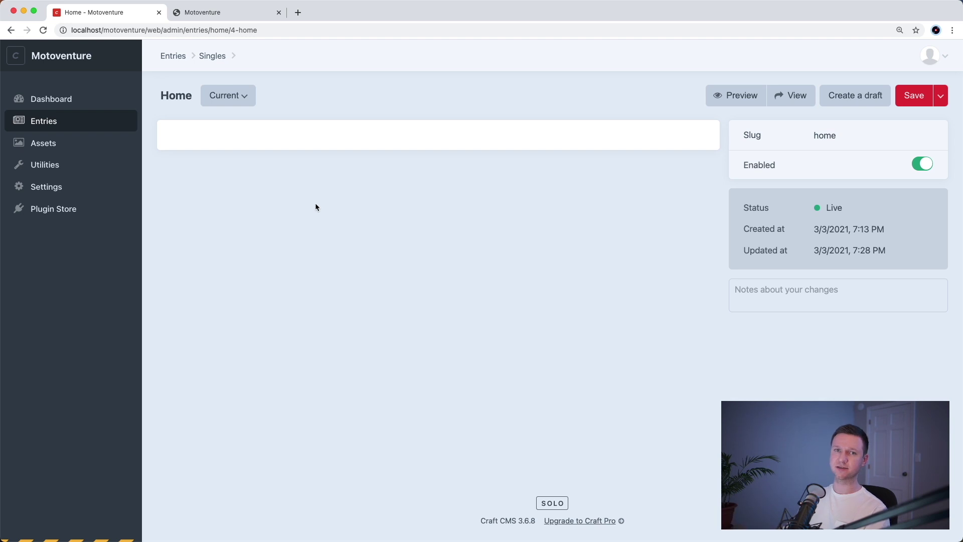
- Open the Home section's entry type field layout from Settings > Sections
{"action": "left_click", "coordinate": [77, 191]}
{"action": "left_click", "coordinate": [289, 305]}
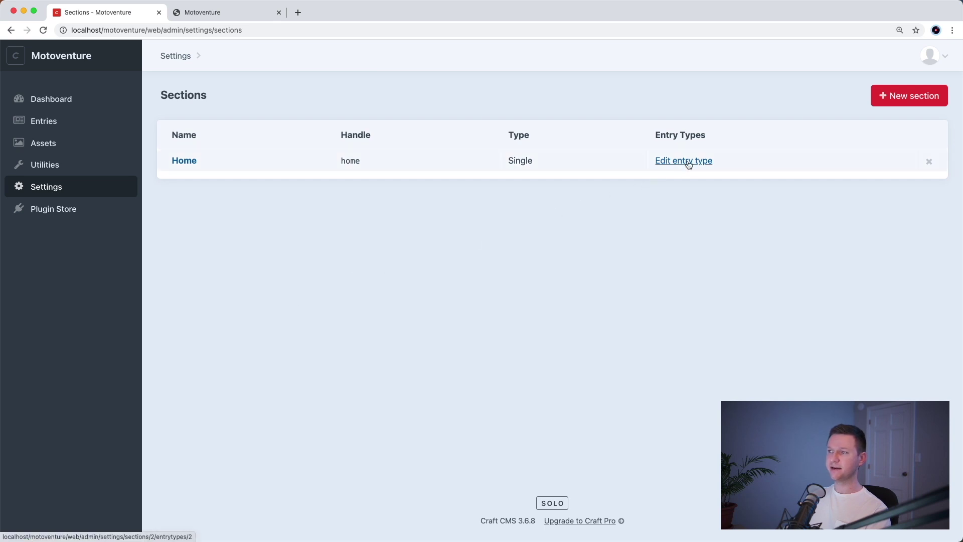
{"action": "left_click", "coordinate": [688, 165]}
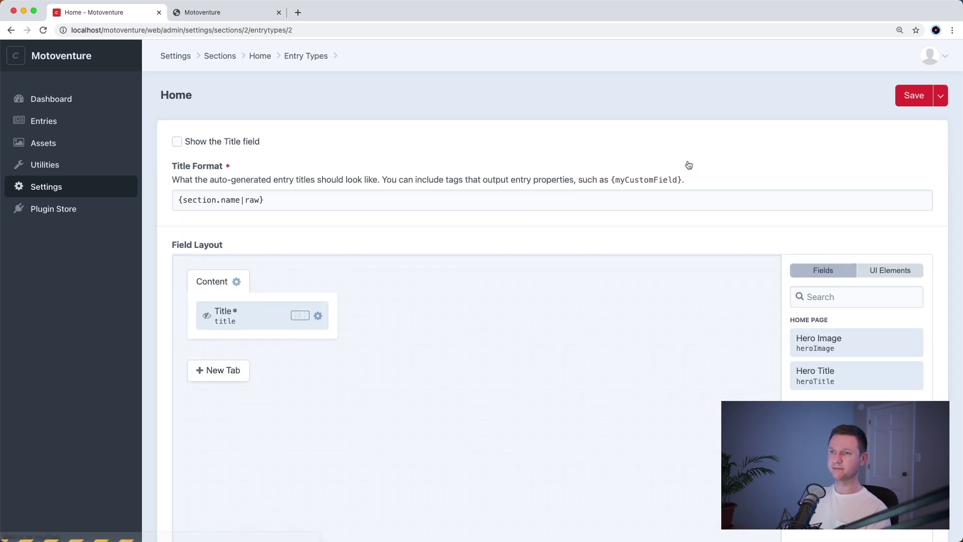
{"action": "scroll", "coordinate": [689, 165], "scroll_direction": "down", "scroll_amount": 1}
{"action": "scroll", "coordinate": [688, 165], "scroll_direction": "down", "scroll_amount": 2}
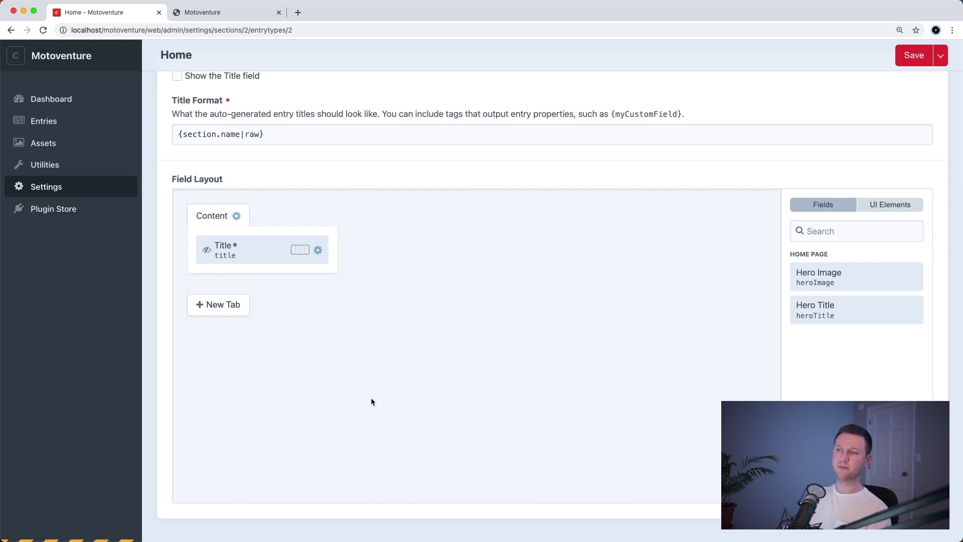
- Place Hero Title and Hero Image under Title in the Content tab and save the layout
{"action": "right_click", "coordinate": [541, 309]}
{"action": "left_click", "coordinate": [665, 279]}
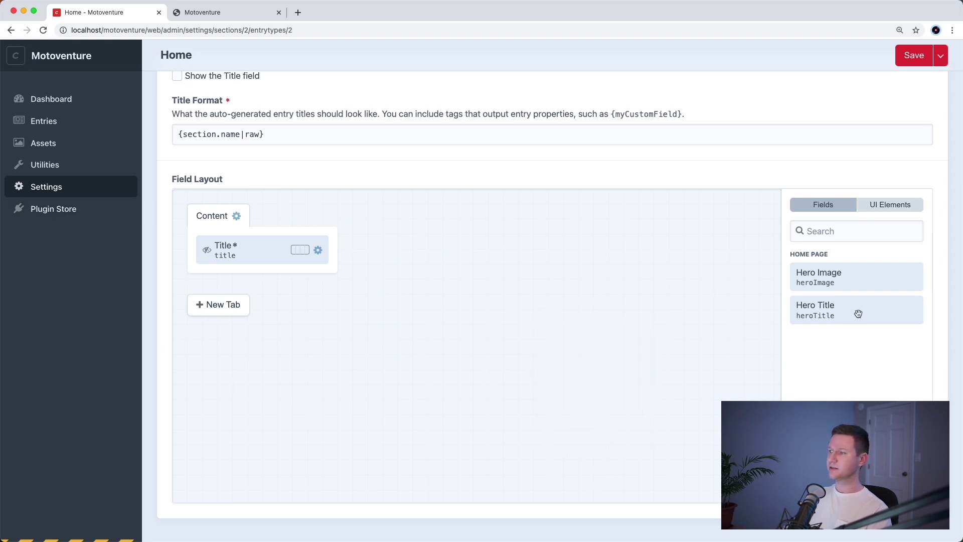
{"action": "left_click_drag", "start_coordinate": [852, 315], "coordinate": [286, 280]}
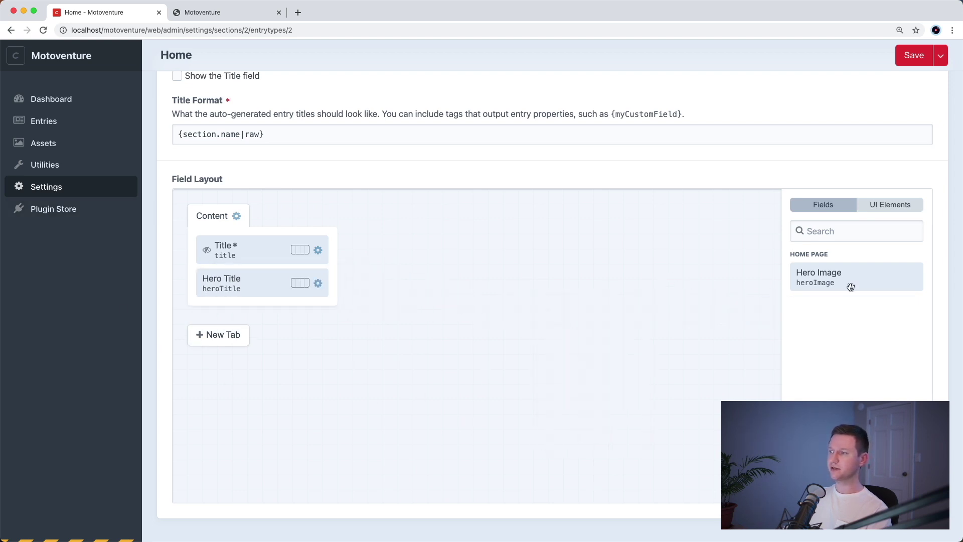
{"action": "left_click_drag", "start_coordinate": [851, 286], "coordinate": [280, 312]}
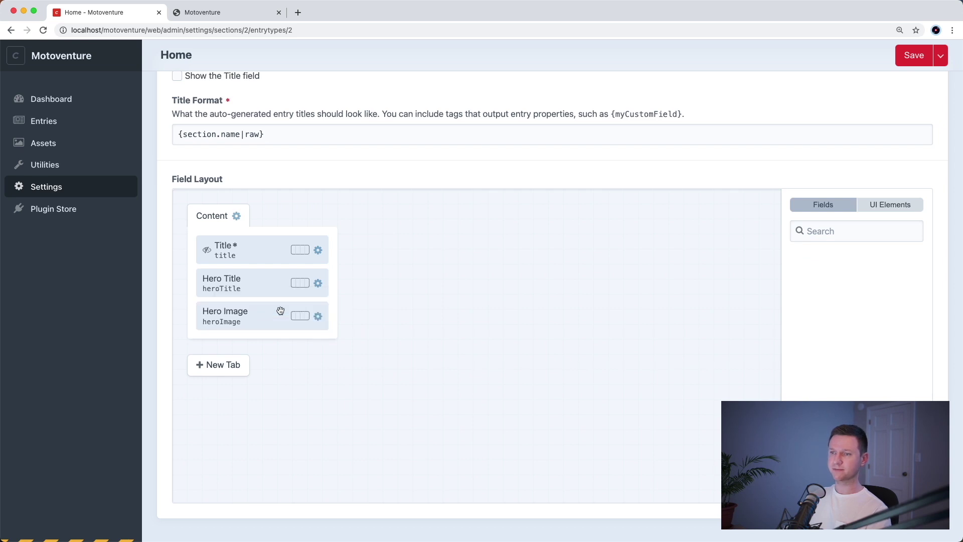
{"action": "left_click", "coordinate": [904, 62]}
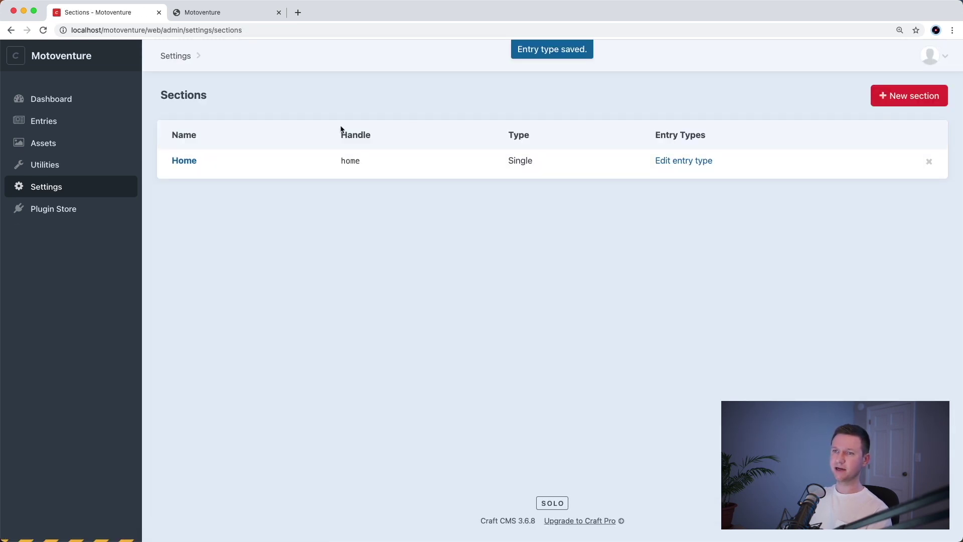
{"action": "left_click", "coordinate": [70, 127]}
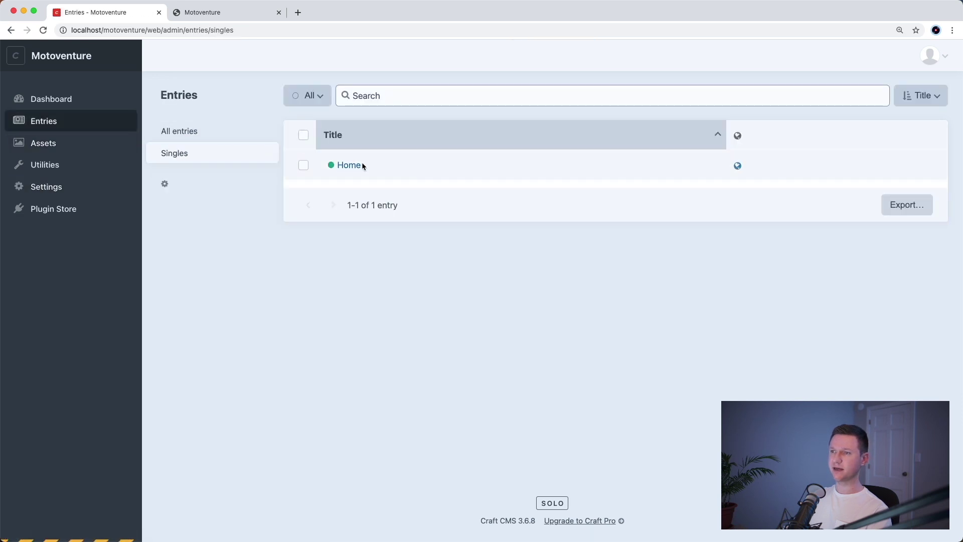
- Enter 'Testing' as the Home entry's Hero Title
{"action": "left_click", "coordinate": [350, 165]}
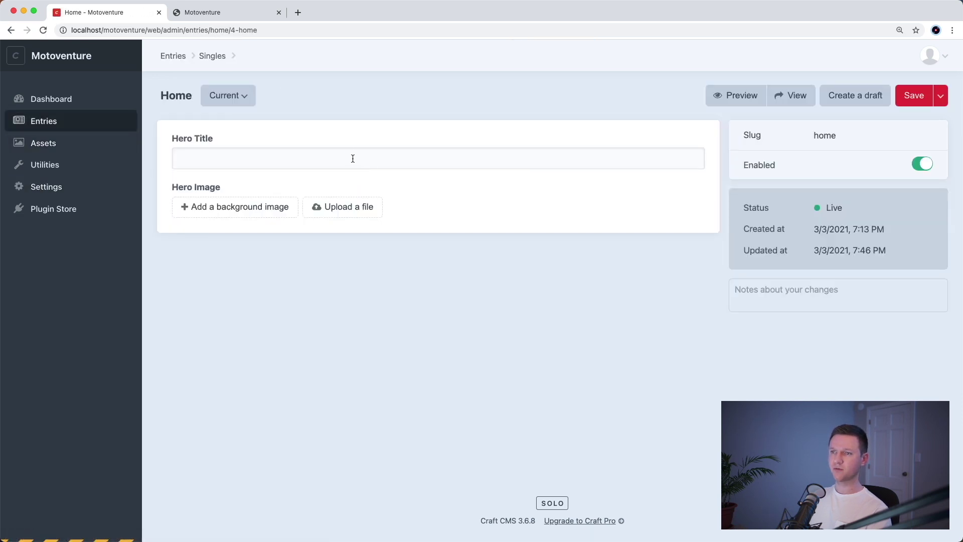
{"action": "left_click", "coordinate": [263, 155]}
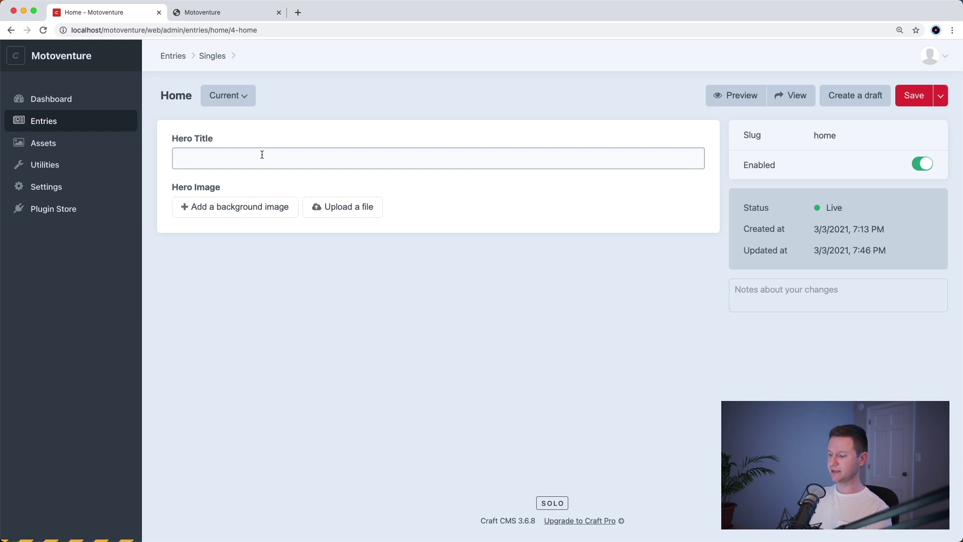
{"action": "type", "text": "Testing"}
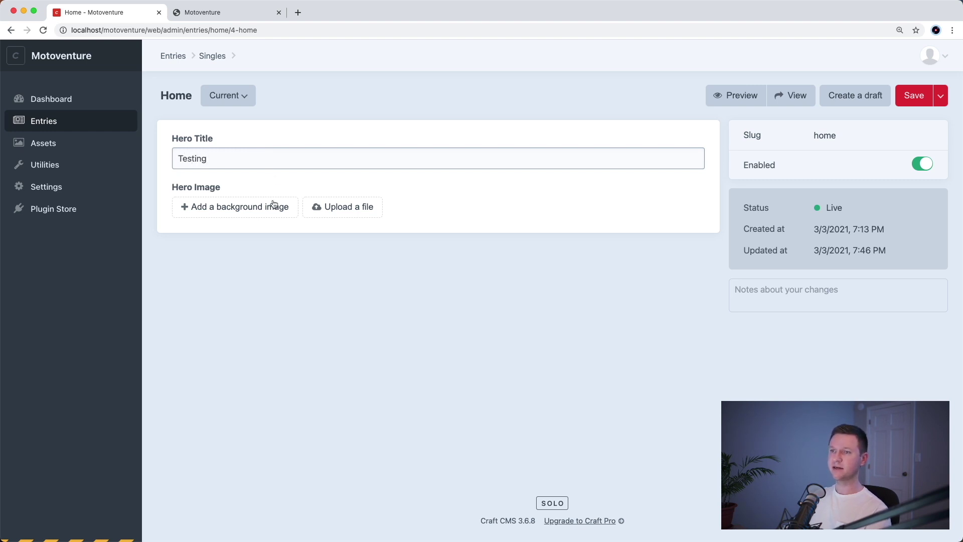
- Upload gear-and-map.jpg as the Hero Image and save the Home entry
{"action": "left_click", "coordinate": [273, 208]}
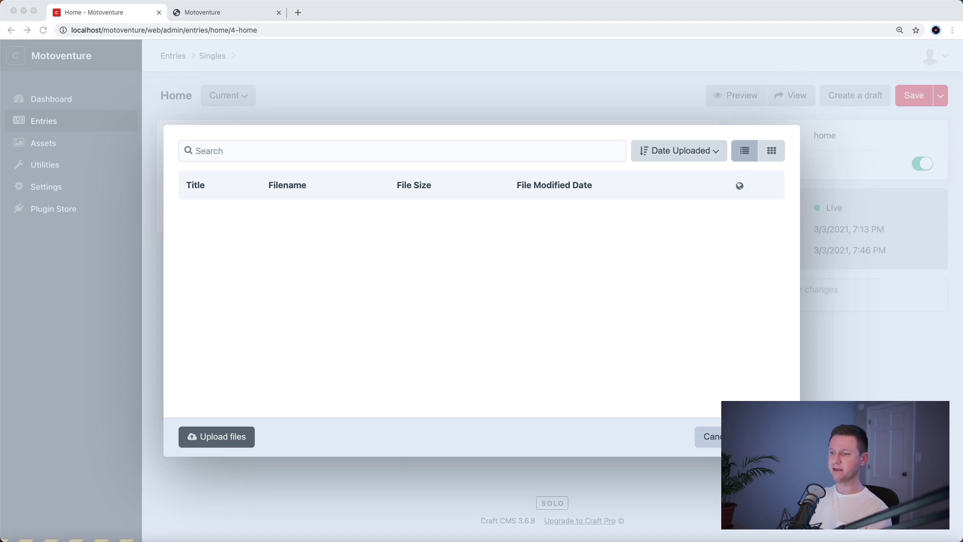
{"action": "left_click_drag", "start_coordinate": [389, 288], "coordinate": [386, 288]}
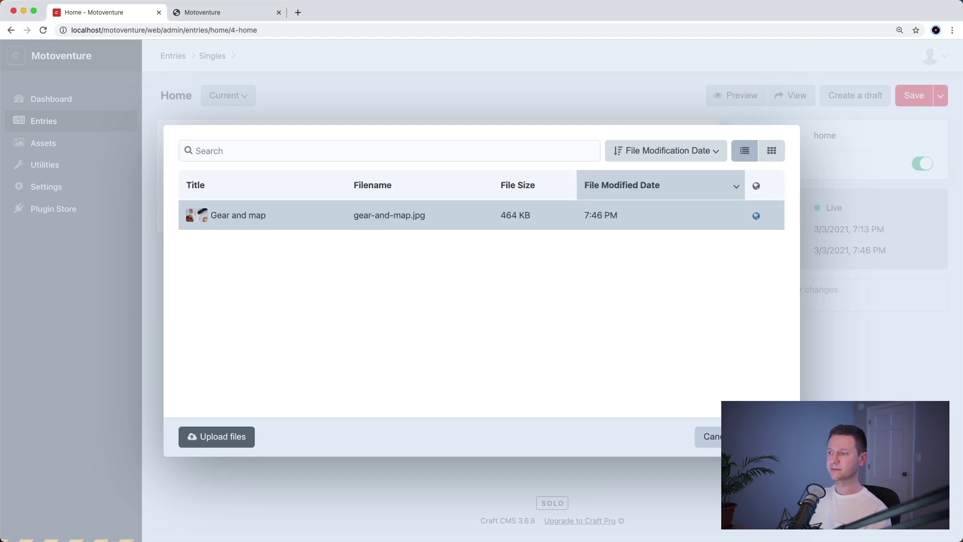
{"action": "key", "text": "Return"}
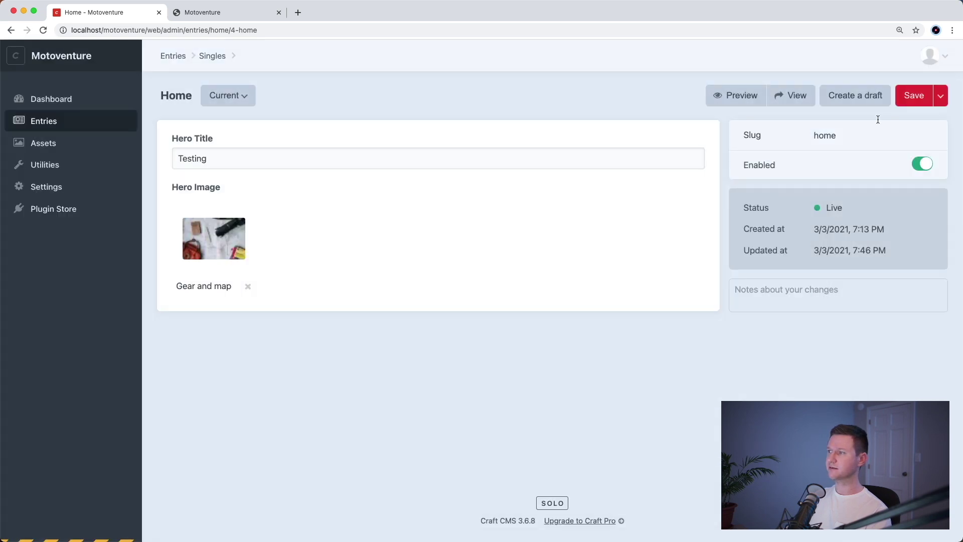
{"action": "left_click", "coordinate": [912, 98]}
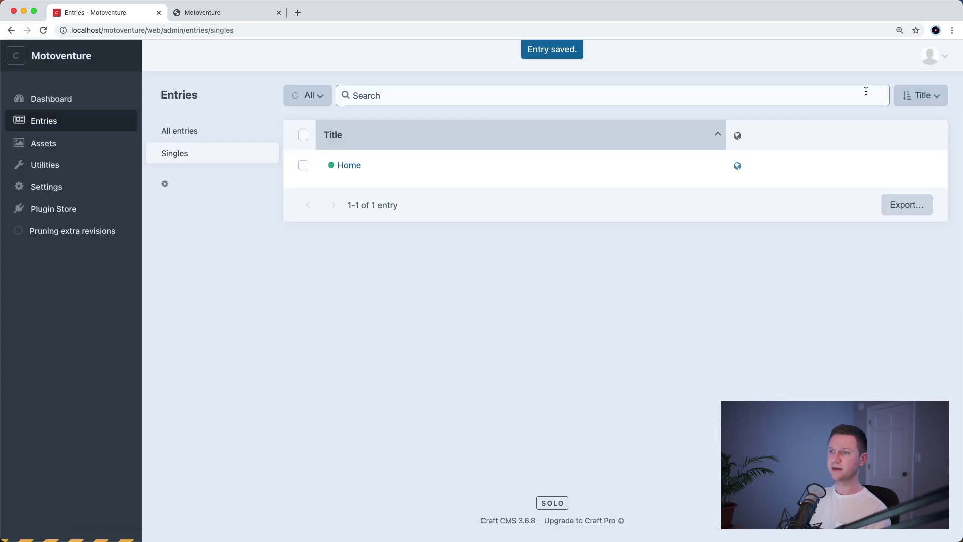
{"action": "left_click", "coordinate": [257, 14]}
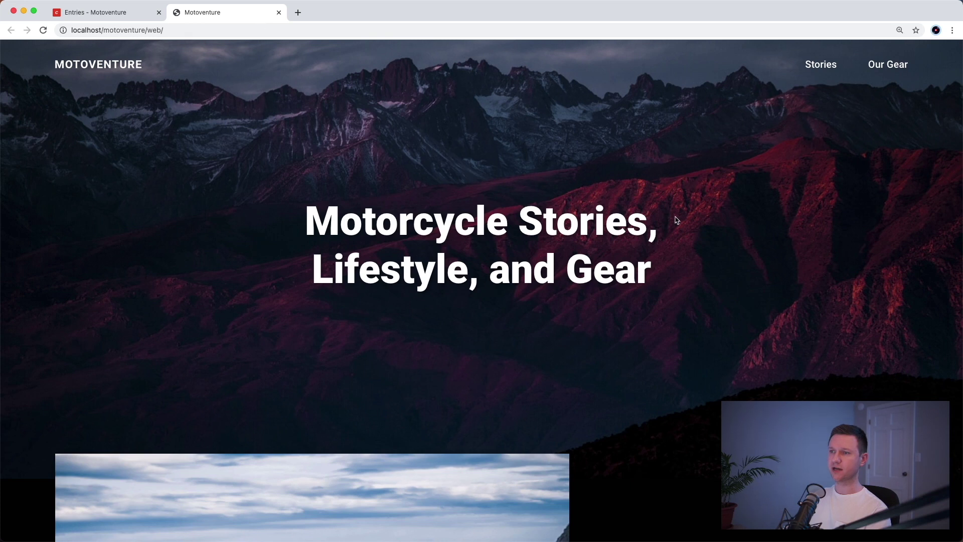
- Reload the Motoventure home page, still showing the hardcoded heading, then switch to VS Code
{"action": "key", "text": "super+r"}
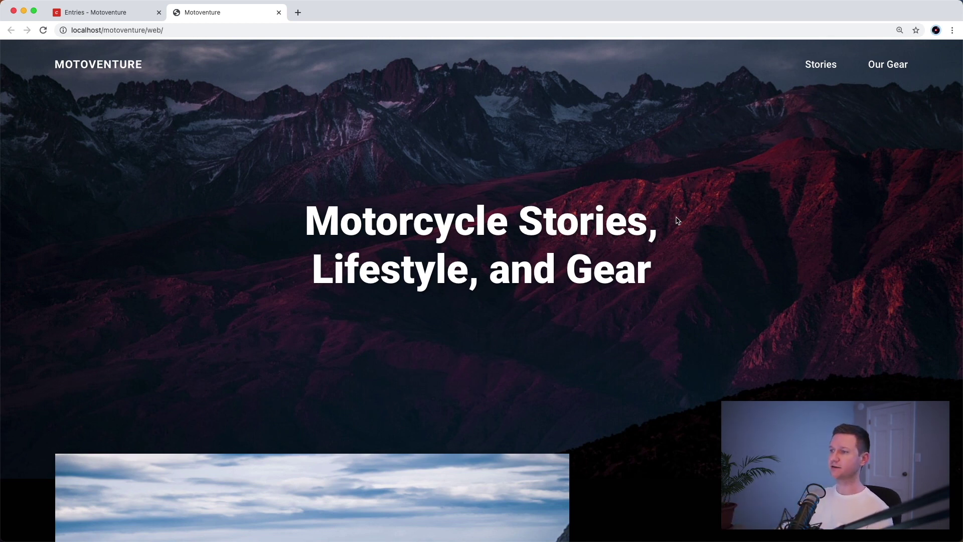
{"action": "key", "text": "super+Tab"}
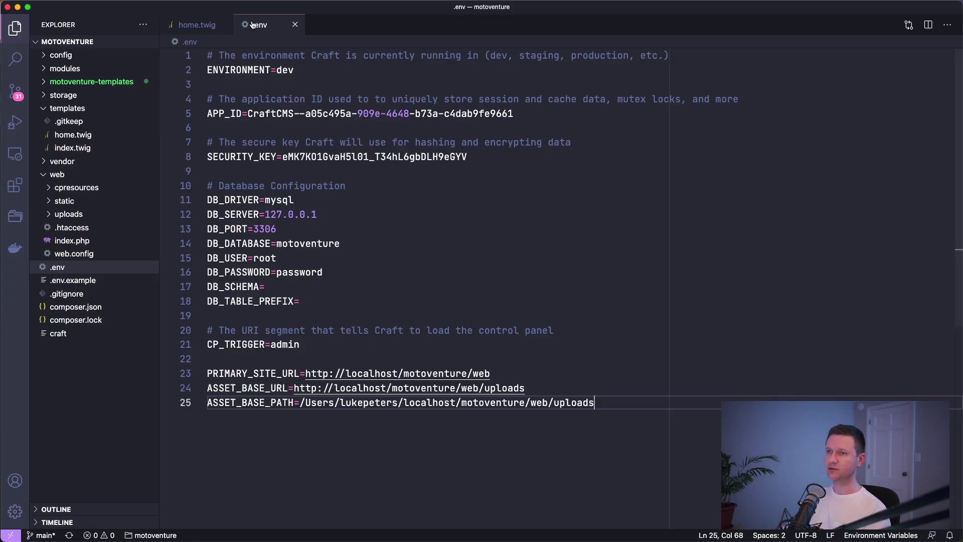
- Replace the hardcoded <h1> text in home.twig with {{ entry.heroTitle }}
{"action": "left_click", "coordinate": [295, 24]}
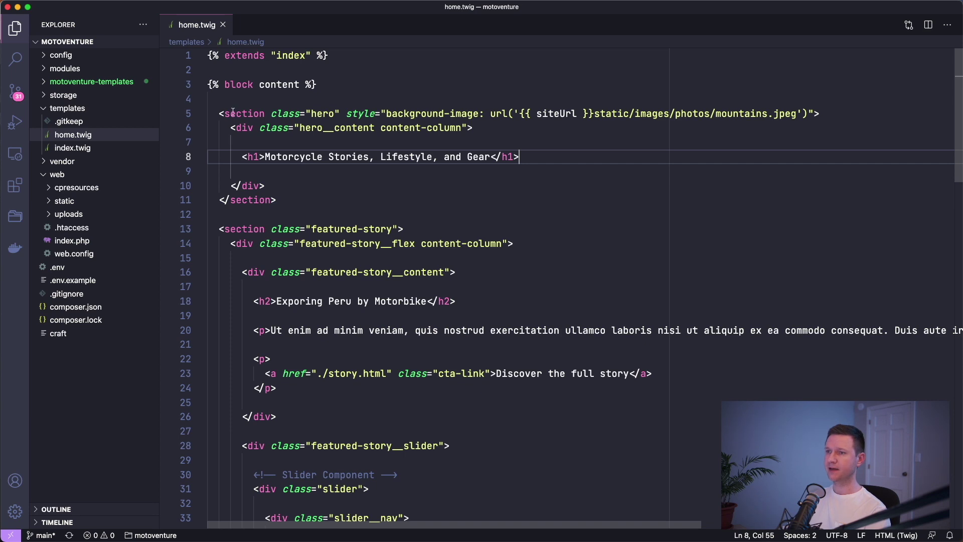
{"action": "left_click_drag", "start_coordinate": [219, 113], "coordinate": [311, 199]}
{"action": "left_click", "coordinate": [311, 199]}
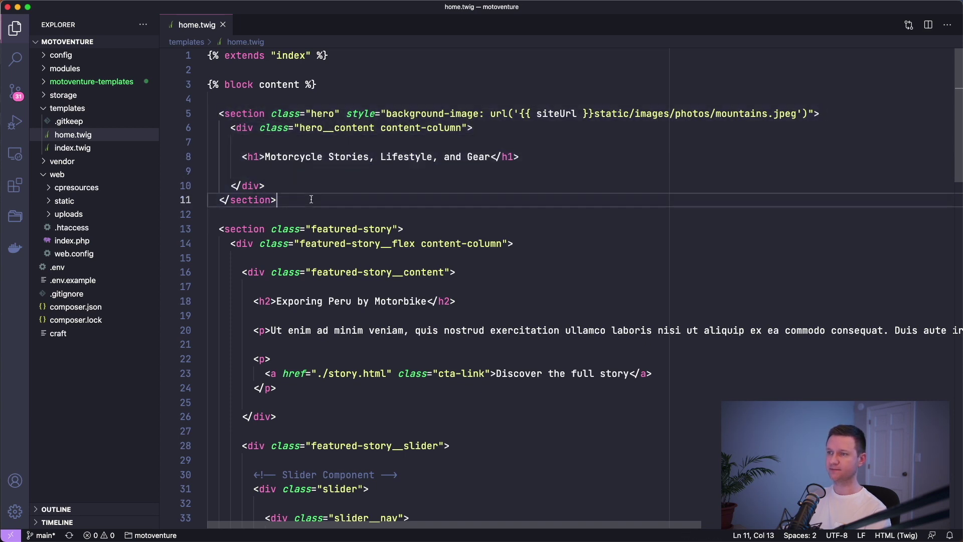
{"action": "left_click_drag", "start_coordinate": [594, 113], "coordinate": [800, 113]}
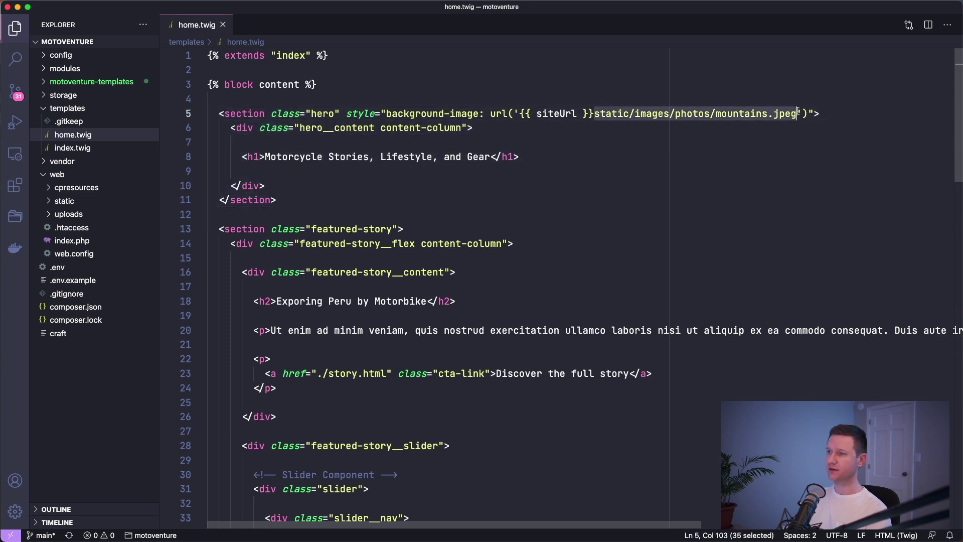
{"action": "left_click_drag", "start_coordinate": [270, 157], "coordinate": [491, 156]}
{"action": "left_click", "coordinate": [490, 156]}
{"action": "left_click", "coordinate": [264, 157], "text": "shift"}
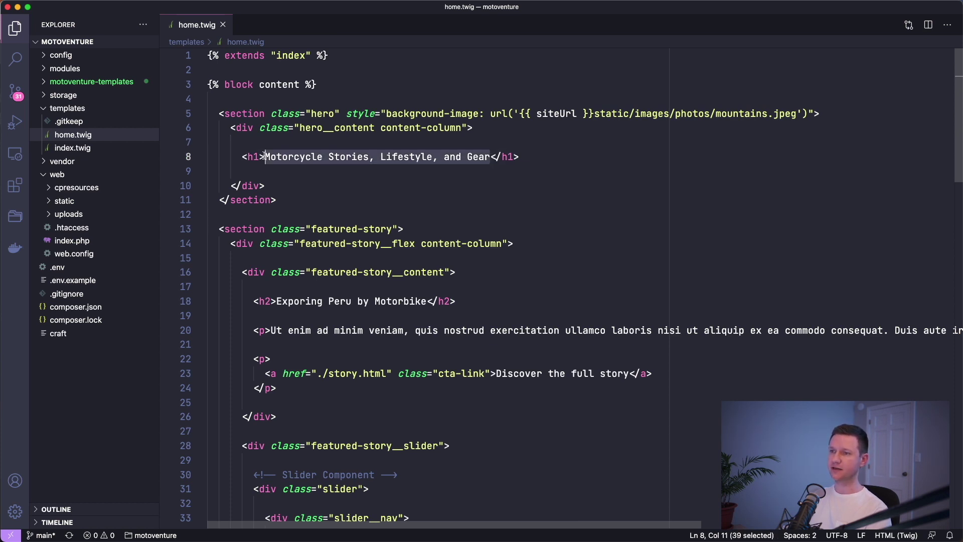
{"action": "key", "text": "BackSpace"}
{"action": "type", "text": "{{ "}
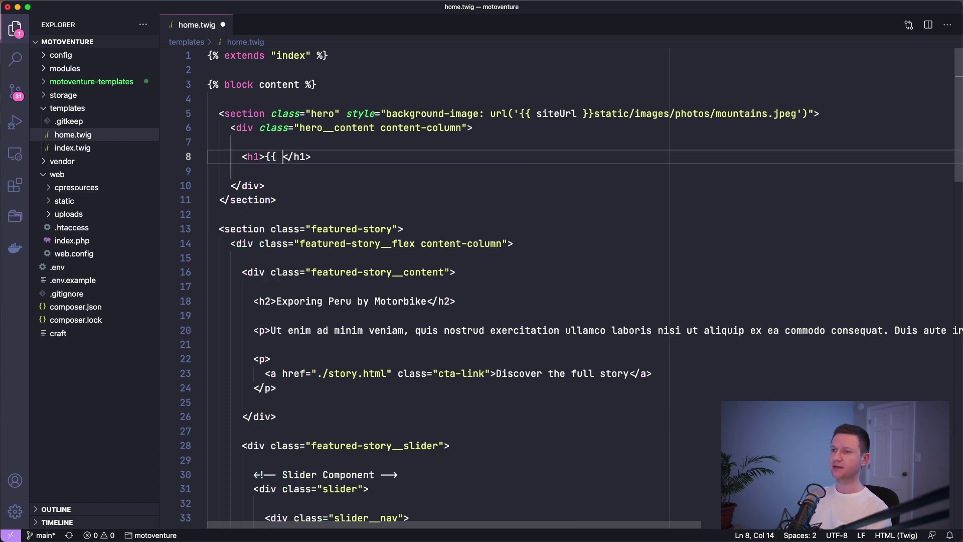
{"action": "type", "text": "entry.title"}
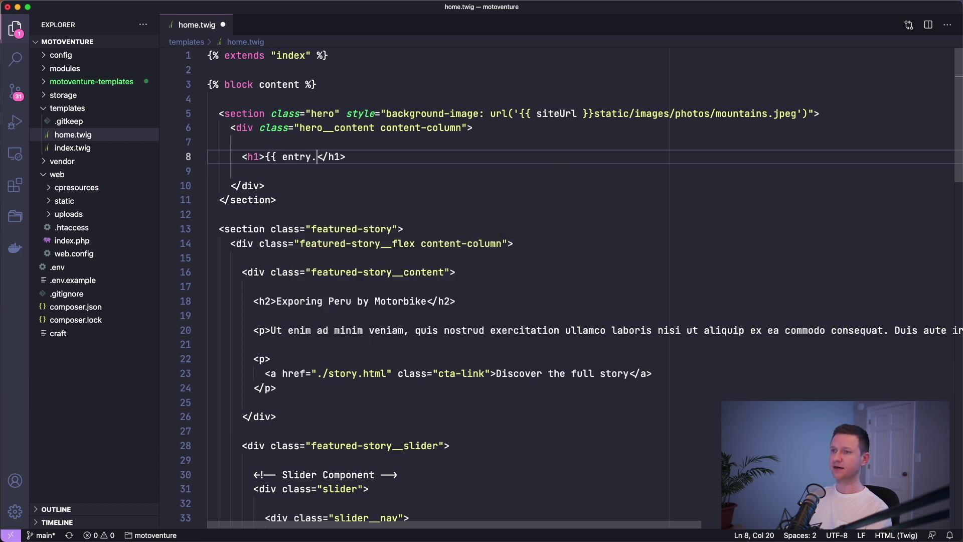
{"action": "type", "text": " }}"}
{"action": "key", "text": "Left"}
{"action": "key", "text": "Left"}
{"action": "key", "text": "Left"}
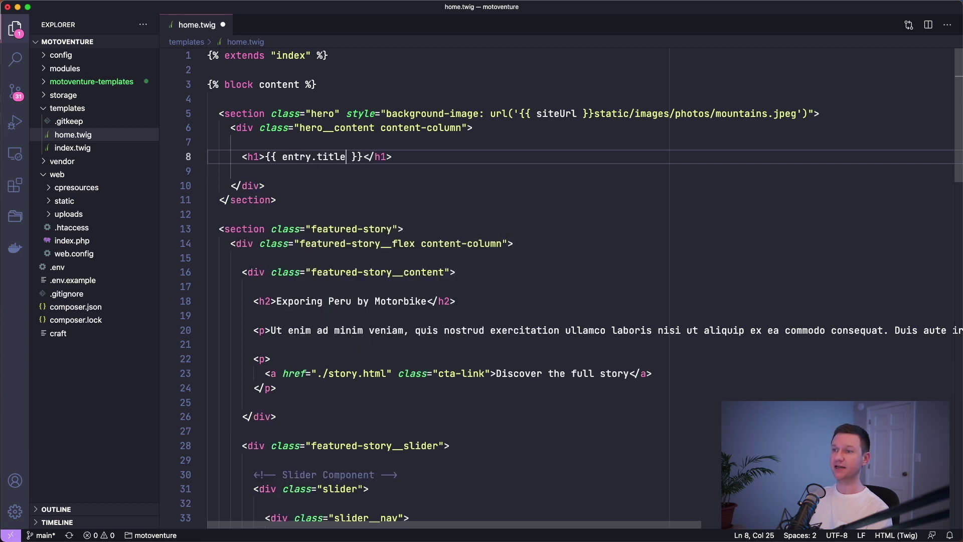
{"action": "key", "text": "alt+shift+Left"}
{"action": "type", "text": "heroTitle"}
- Save home.twig and reload the site to confirm the hero shows 'Testing'
{"action": "key", "text": "super+s"}
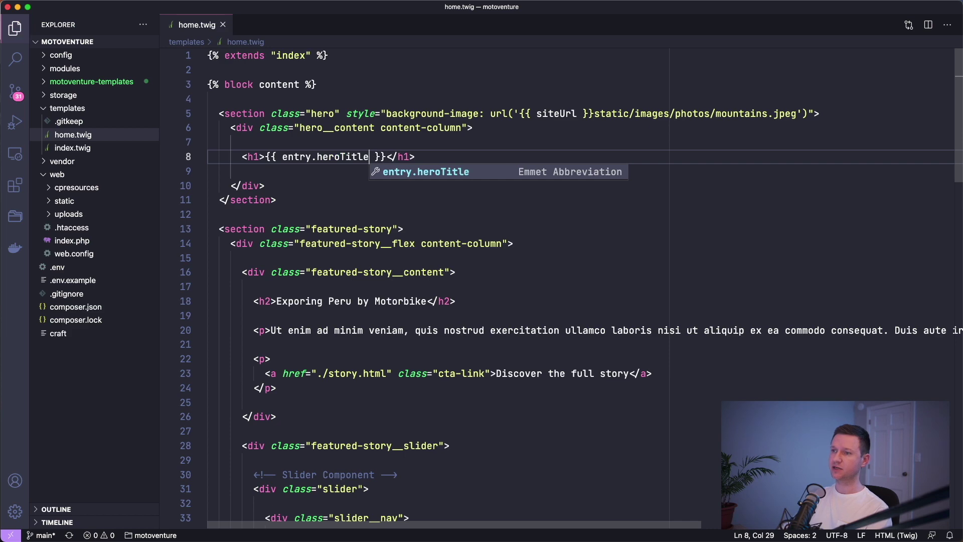
{"action": "key", "text": "Left"}
{"action": "key", "text": "Left"}
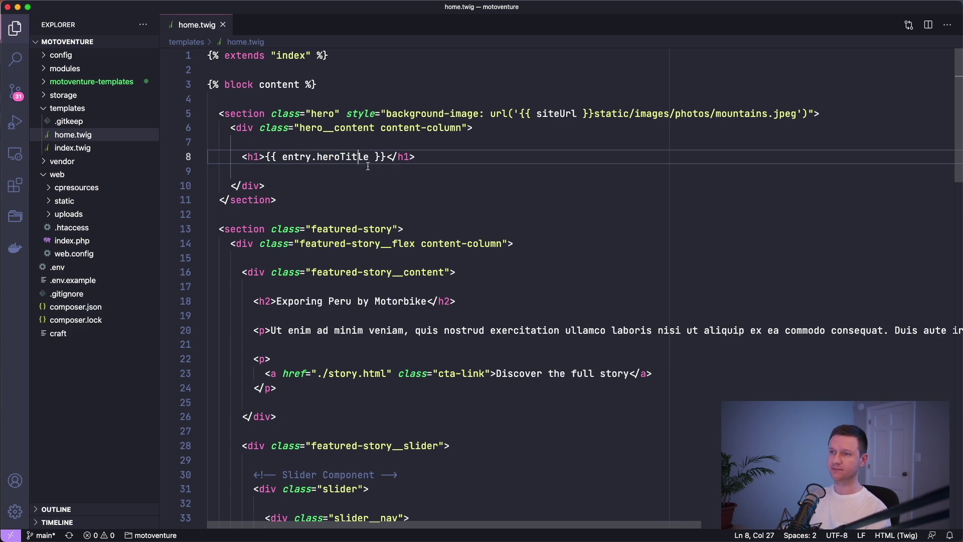
{"action": "key", "text": "super+Tab"}
{"action": "key", "text": "super+r"}
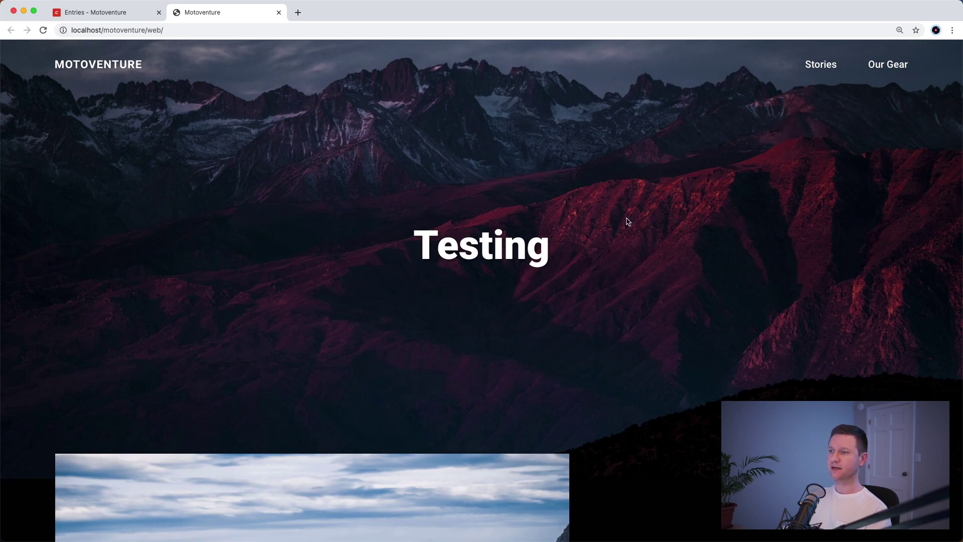
{"action": "key", "text": "super+Tab"}
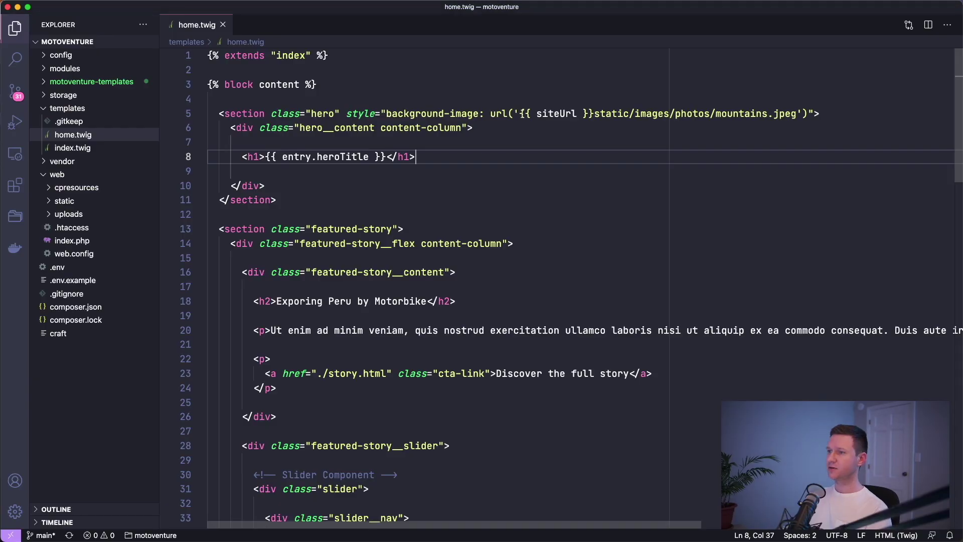
{"action": "left_click_drag", "start_coordinate": [519, 114], "coordinate": [207, 114]}
- Remove the hardcoded background URL and add {% set image = entry.heroImage.one() %} above the hero
{"action": "left_click", "coordinate": [797, 111], "text": "shift"}
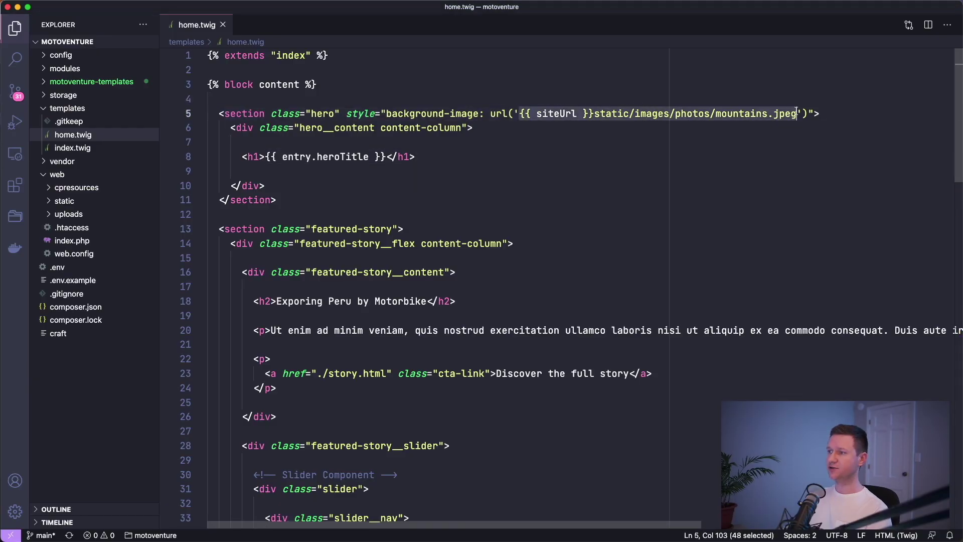
{"action": "key", "text": "BackSpace"}
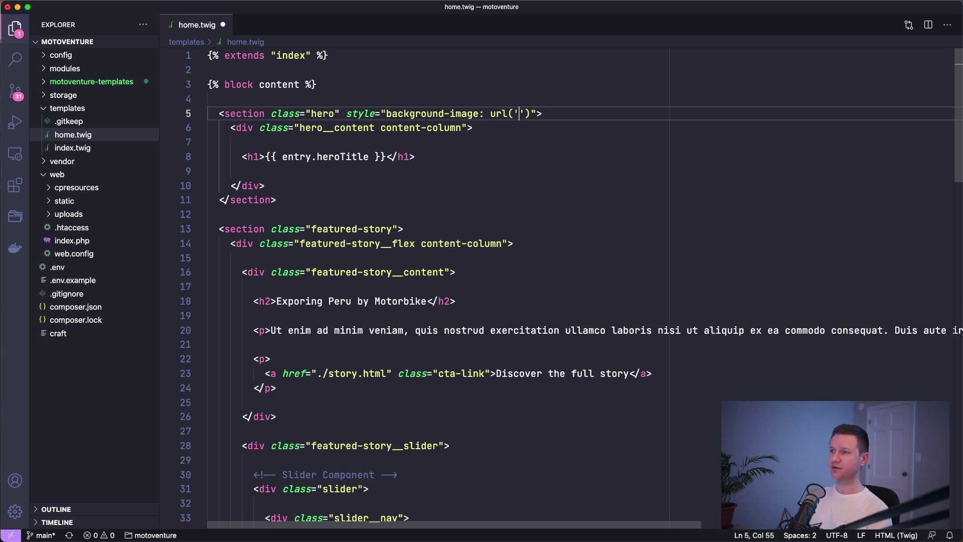
{"action": "key", "text": "super+Left"}
{"action": "key", "text": "Return"}
{"action": "key", "text": "Return"}
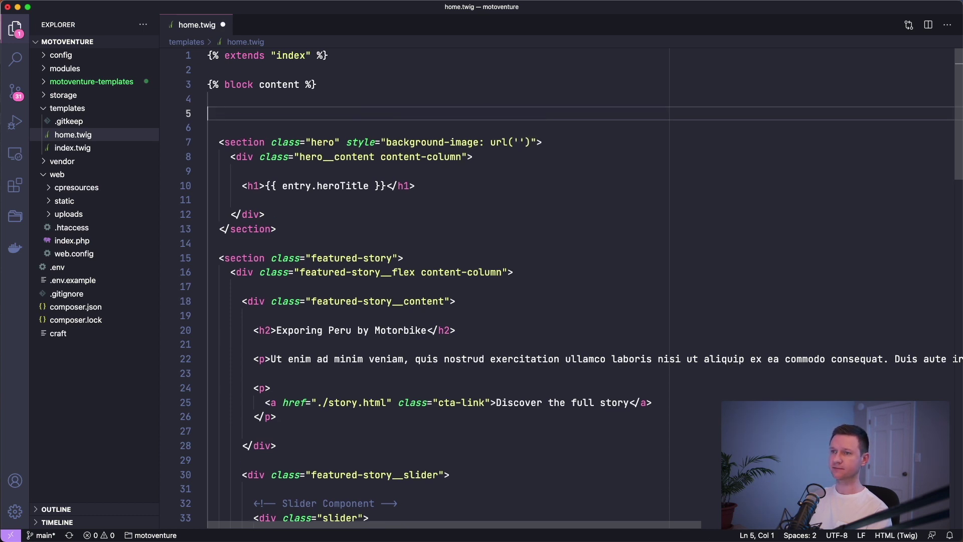
{"action": "key", "text": "Up"}
{"action": "key", "text": "Up"}
{"action": "type", "text": "{% set"}
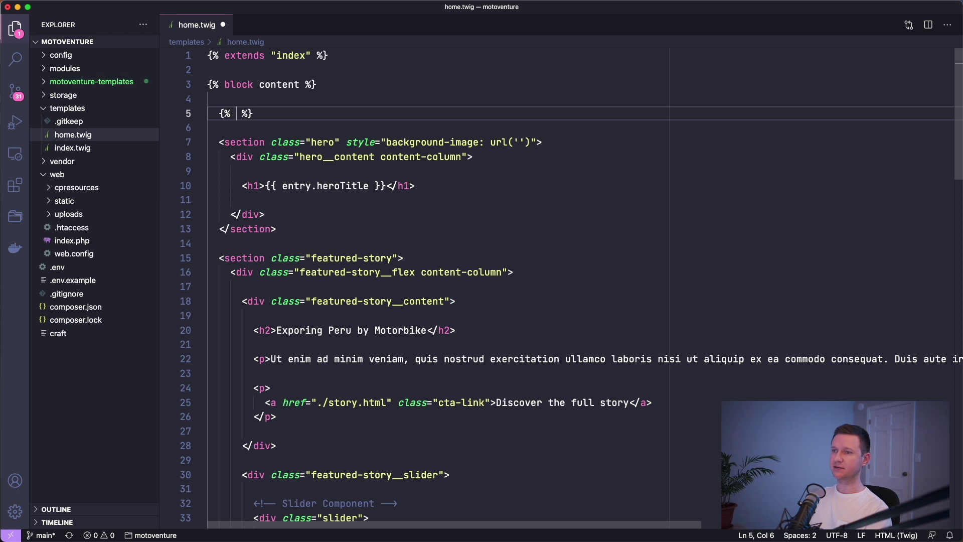
{"action": "type", "text": " image"}
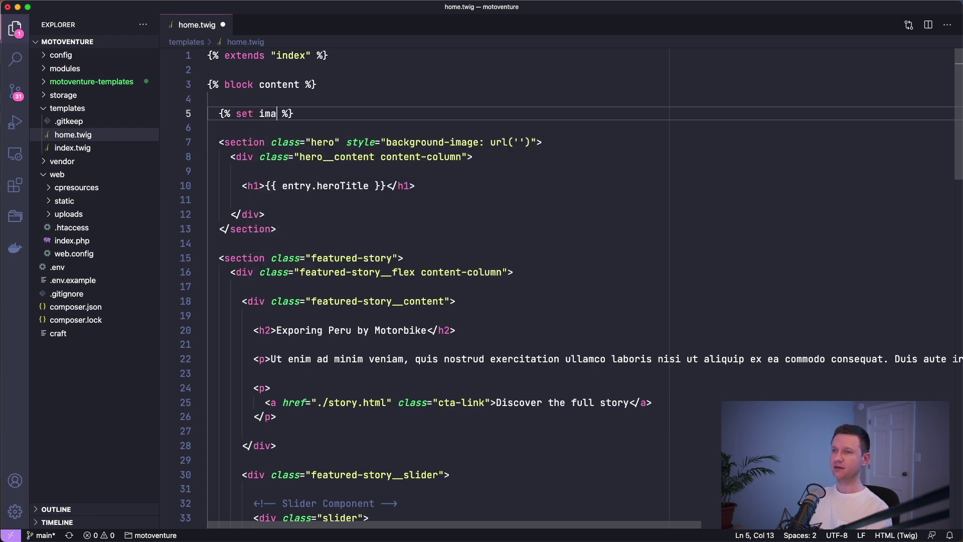
{"action": "type", "text": " = "}
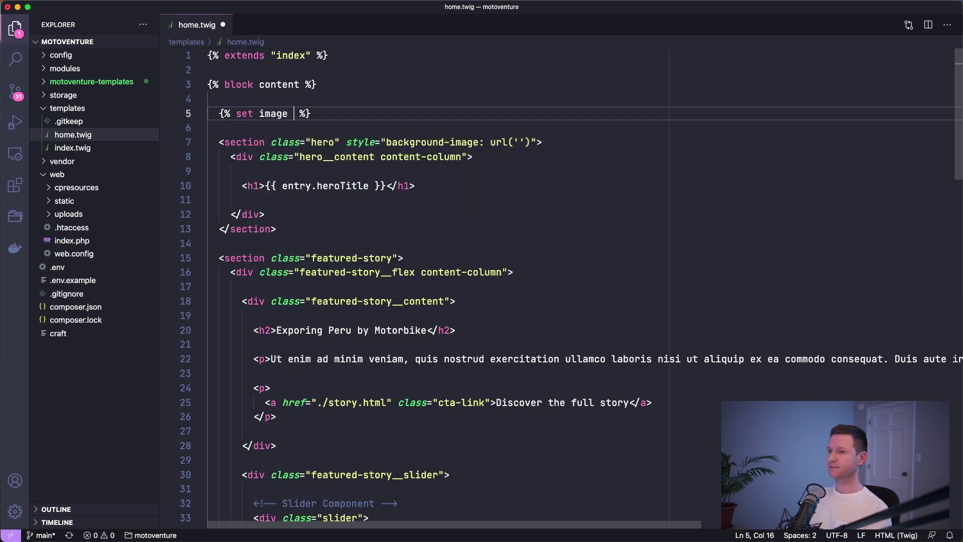
{"action": "type", "text": "entry.heroI"}
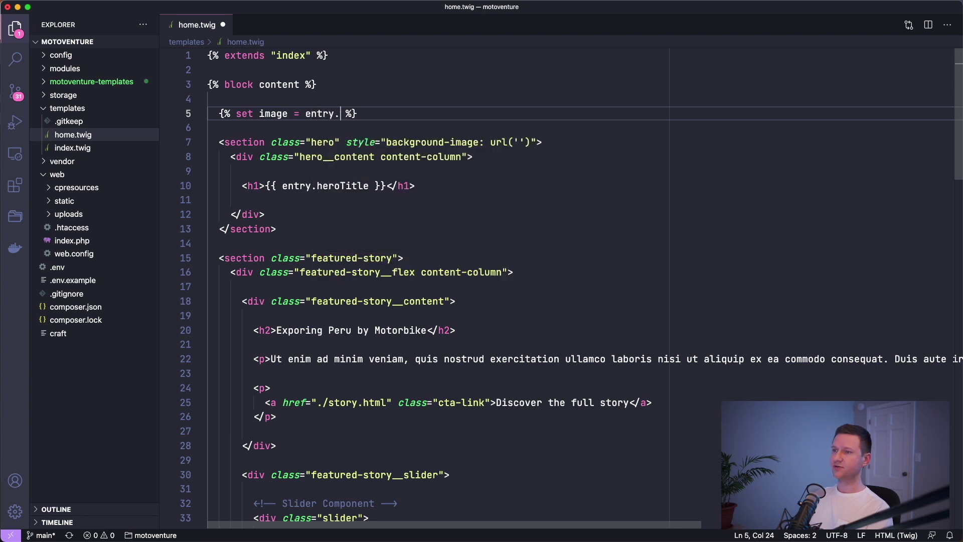
{"action": "type", "text": "mage"}
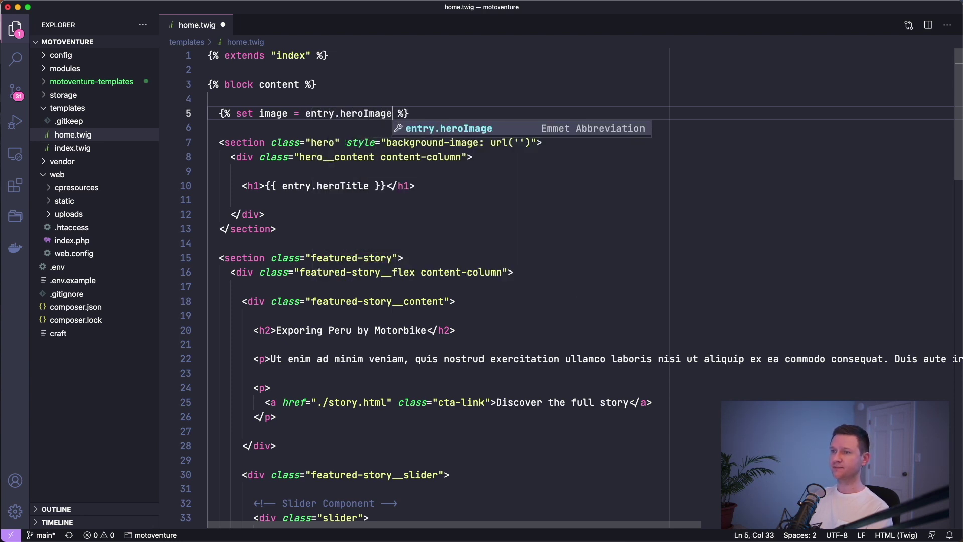
{"action": "type", "text": ".one()"}
{"action": "key", "text": "super+s"}
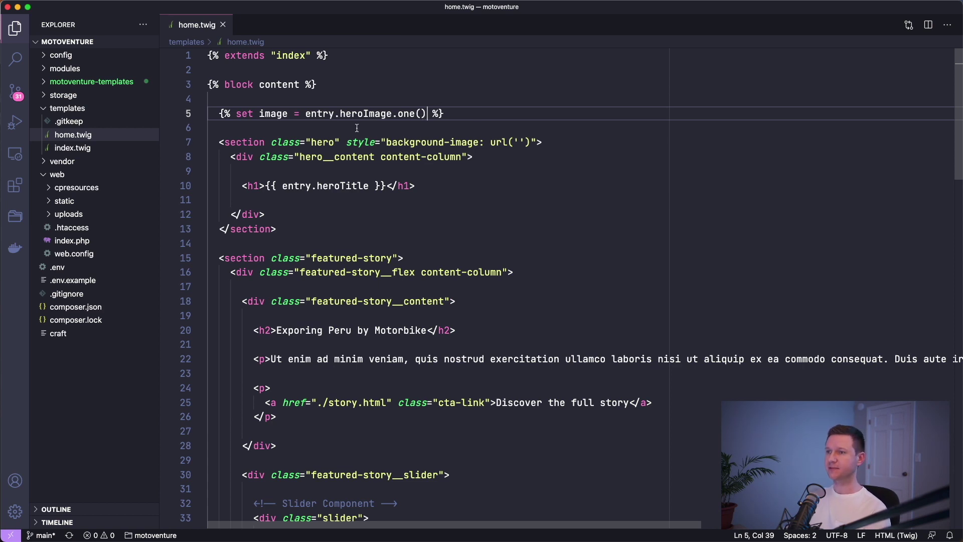
- Put {{ image.url }} inside the hero's background-image url('') and save
{"action": "double_click", "coordinate": [268, 113]}
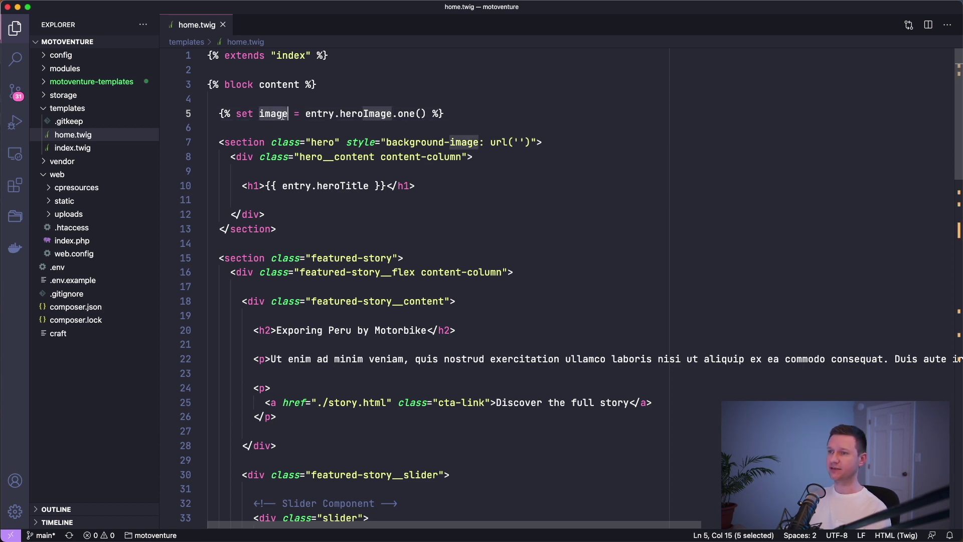
{"action": "left_click", "coordinate": [522, 144]}
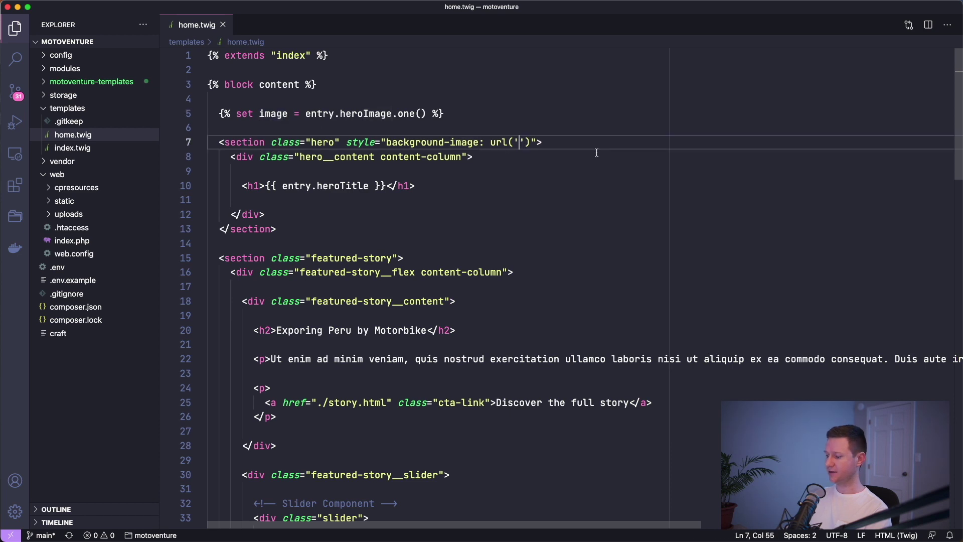
{"action": "type", "text": "{{ image.u"}
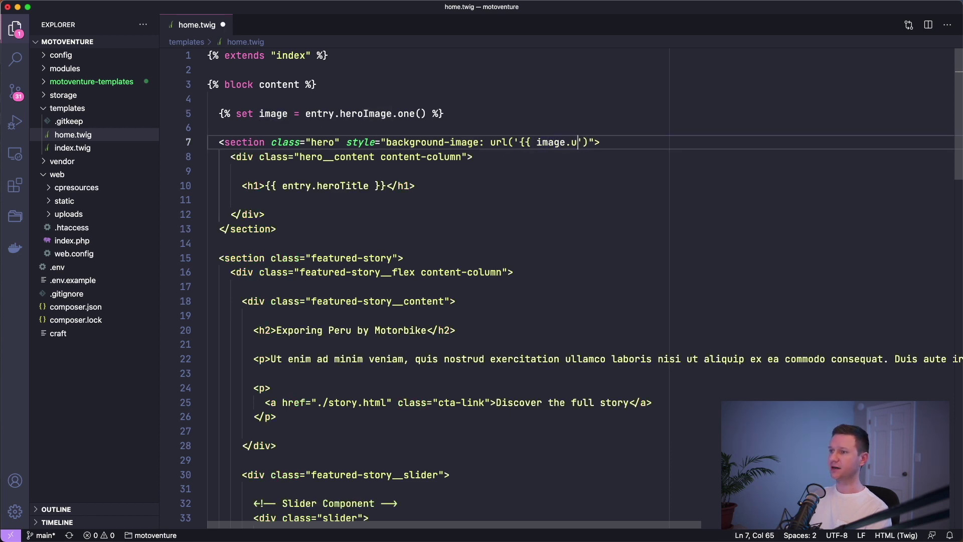
{"action": "type", "text": "rl }}"}
{"action": "key", "text": "cmd+s"}
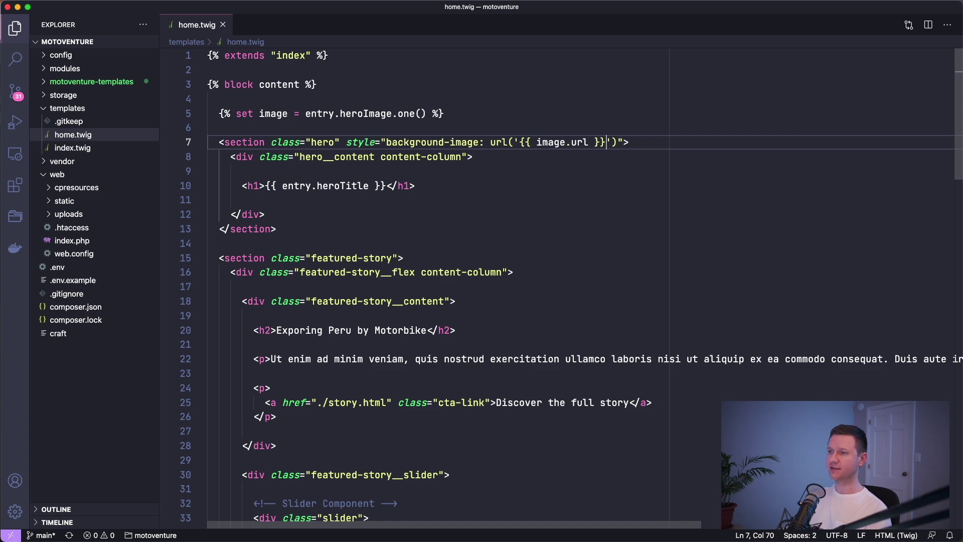
- Change the Home entry's Hero Title from 'Testing' to 'Motorcycle Stories, Lifestyle, and Gear'
{"action": "key", "text": "cmd+Tab"}
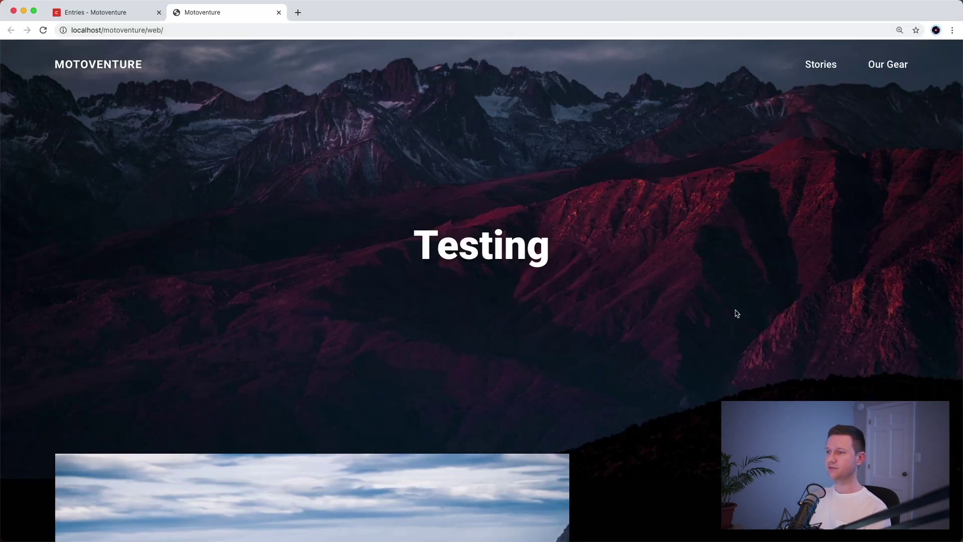
{"action": "key", "text": "cmd+r"}
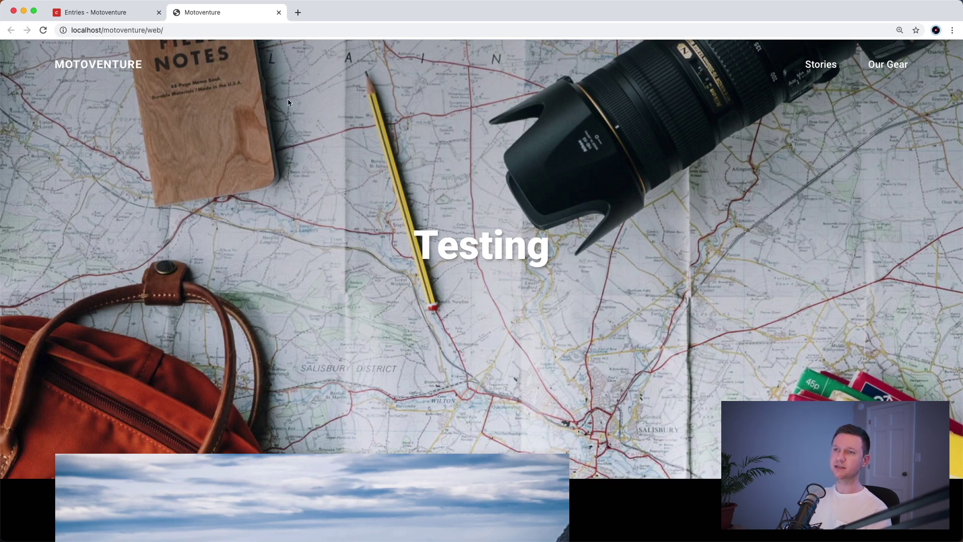
{"action": "left_click", "coordinate": [122, 19]}
{"action": "left_click", "coordinate": [348, 165]}
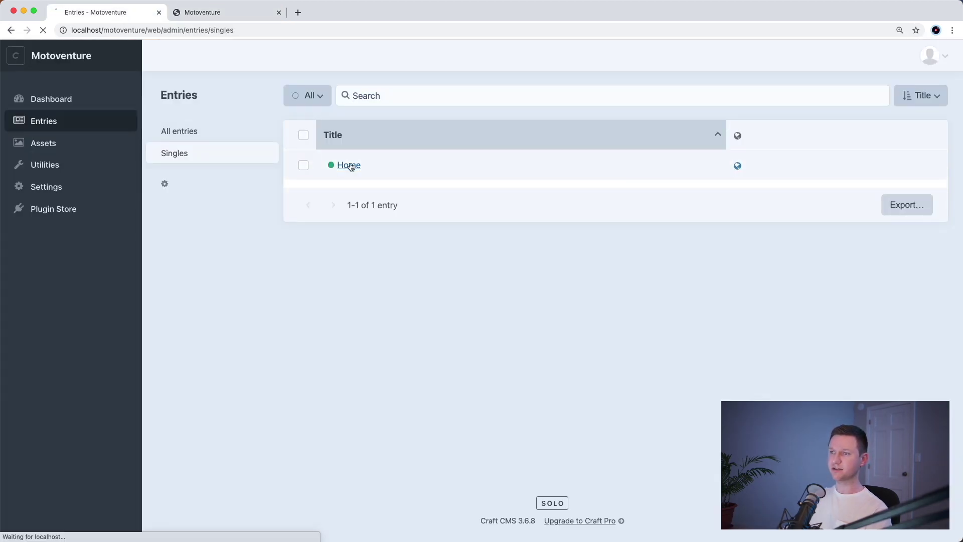
{"action": "left_click", "coordinate": [364, 158]}
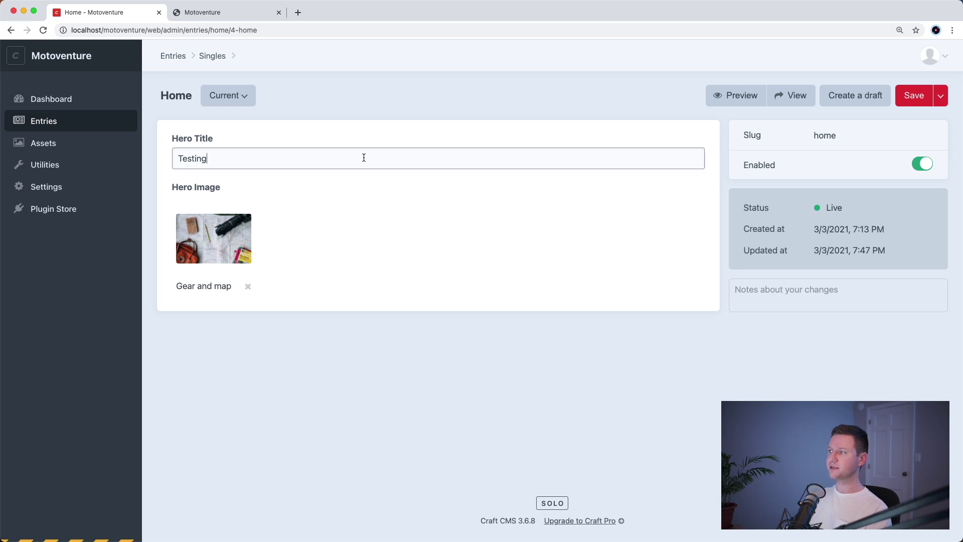
{"action": "key", "text": "super+Tab"}
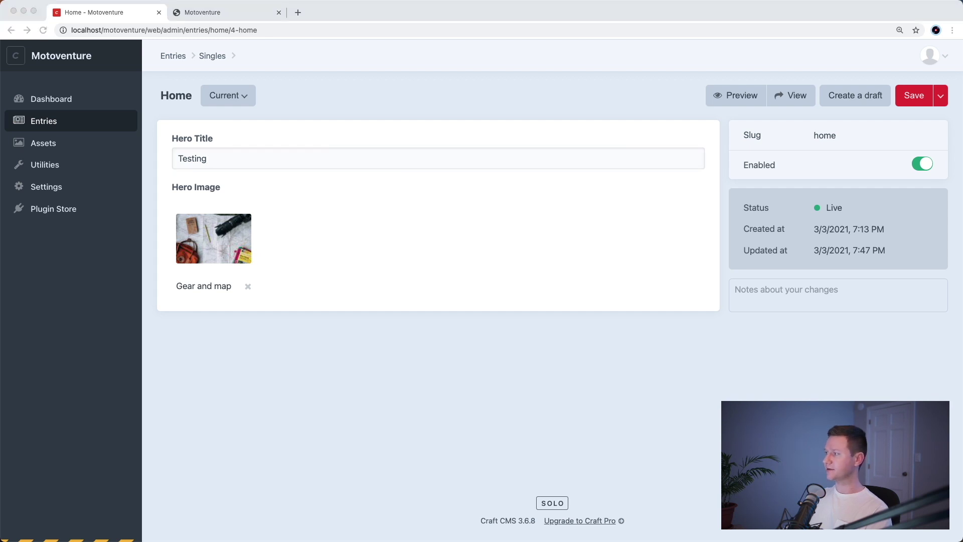
{"action": "triple_click", "coordinate": [315, 157]}
{"action": "type", "text": "Motorcycle Stories, Lifestyle, and Gear"}
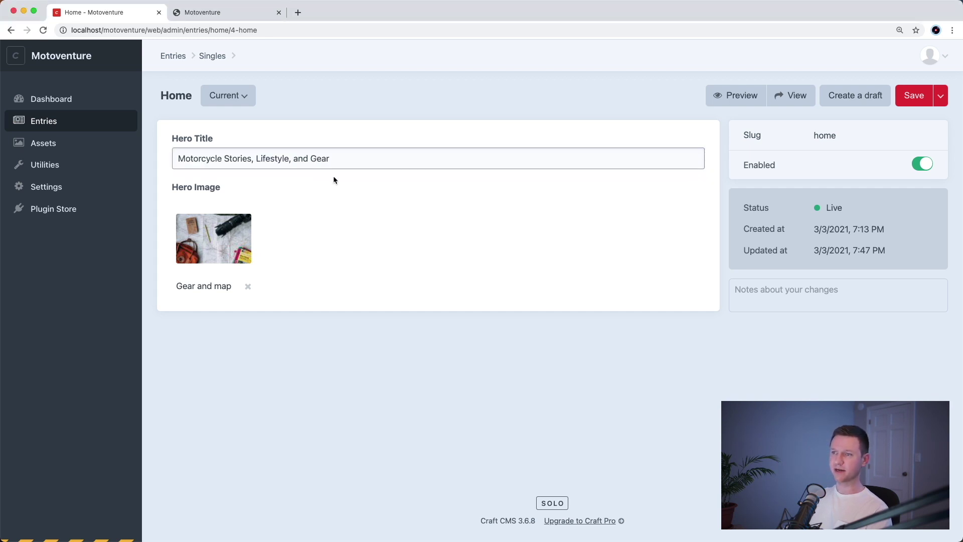
{"action": "left_click", "coordinate": [328, 194]}
- Swap the Gear and map image for the mountain Hero photo and save the entry
{"action": "left_click", "coordinate": [247, 286]}
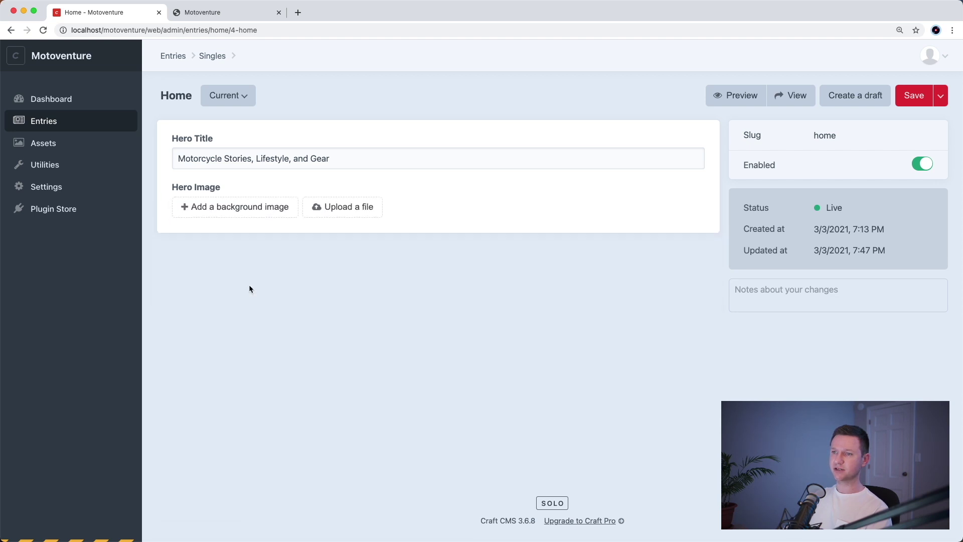
{"action": "key", "text": "super+Tab"}
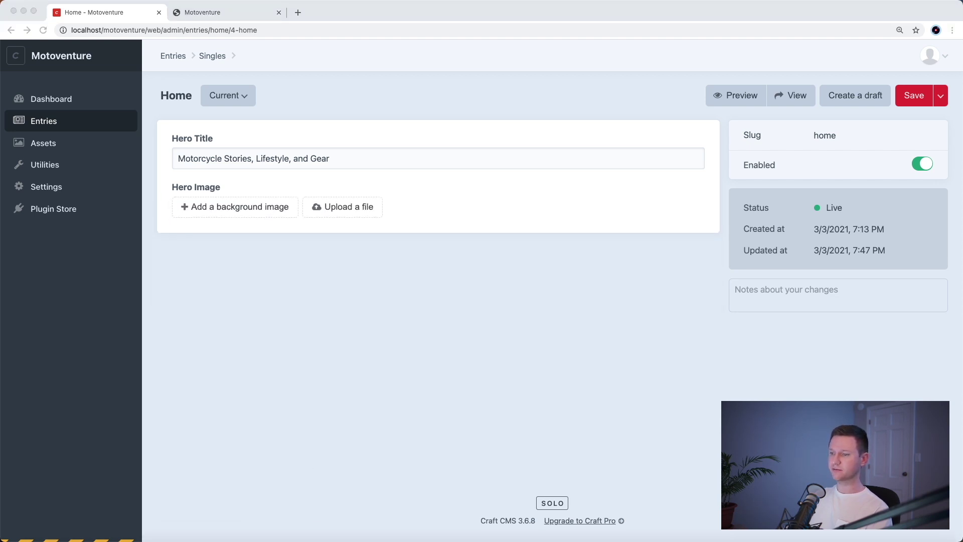
{"action": "left_click_drag", "start_coordinate": [424, 481], "coordinate": [259, 209]}
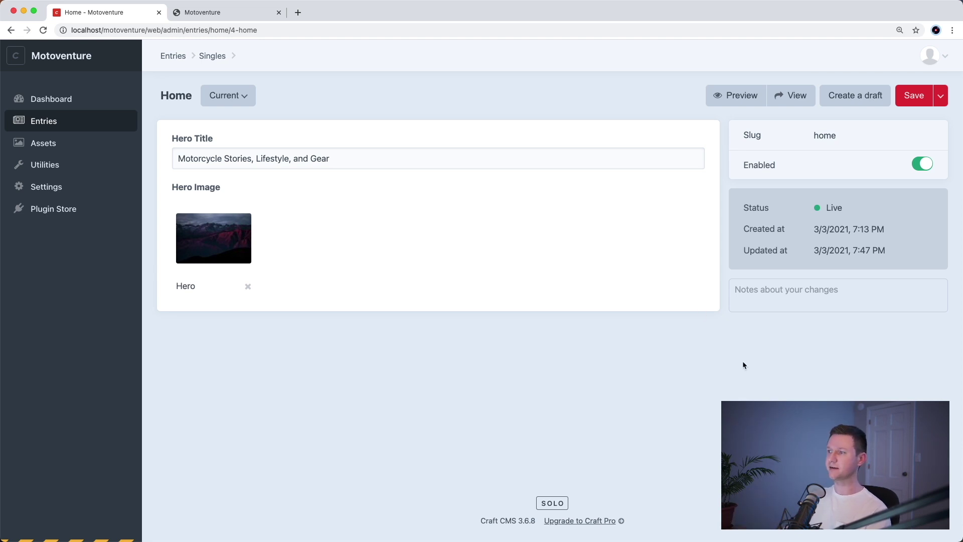
{"action": "left_click", "coordinate": [912, 104]}
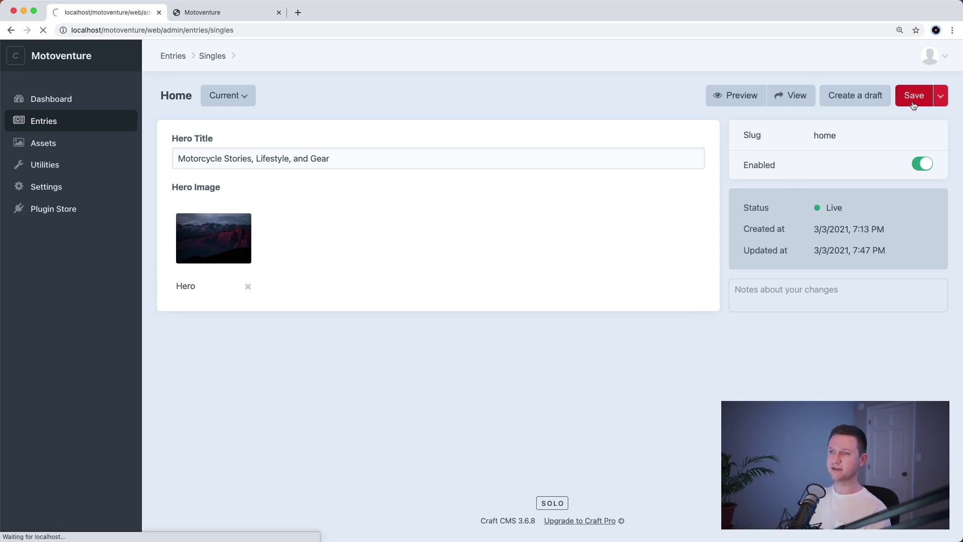
{"action": "key", "text": "ctrl+Tab"}
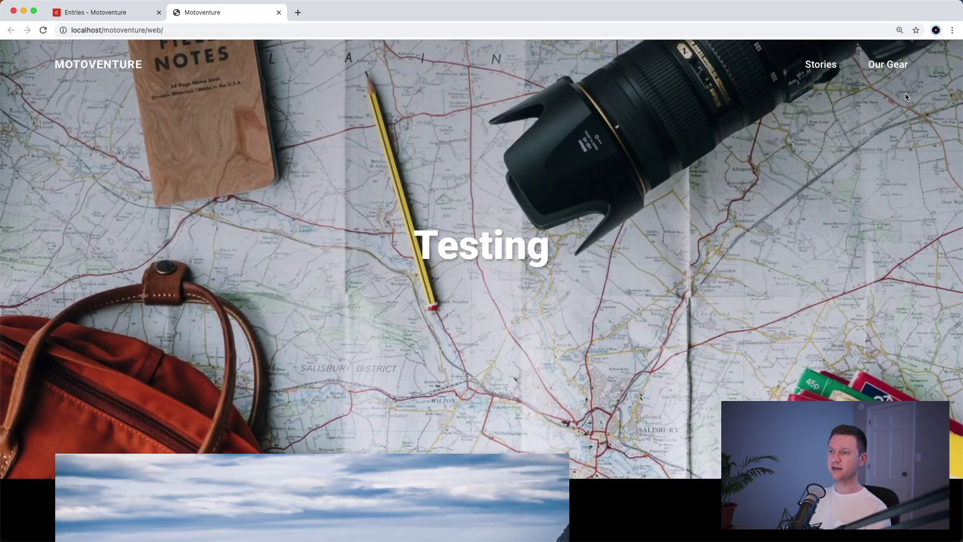
- Reload the home page and scroll down to check the mountain hero and Meet the Riders section
{"action": "key", "text": "super+r"}
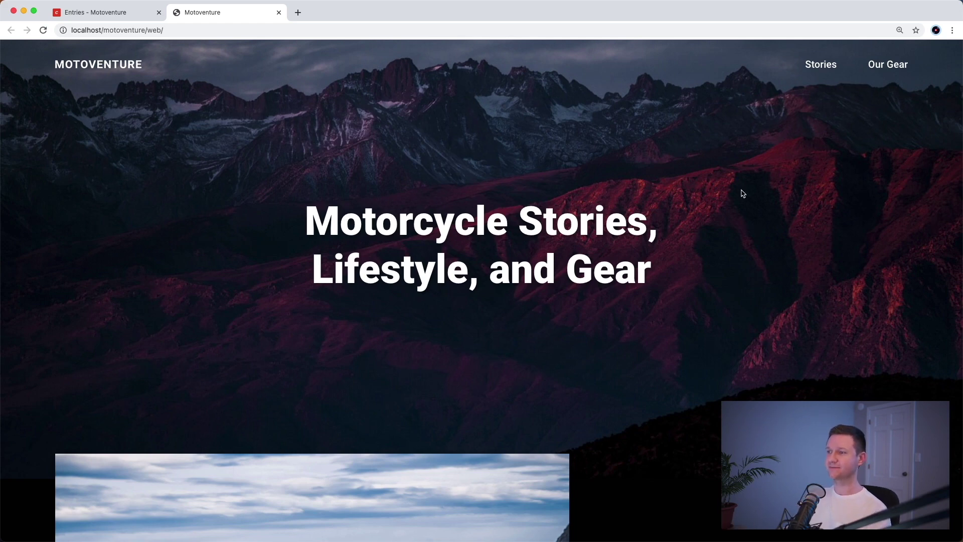
{"action": "scroll", "coordinate": [826, 273], "scroll_direction": "down", "scroll_amount": 6}
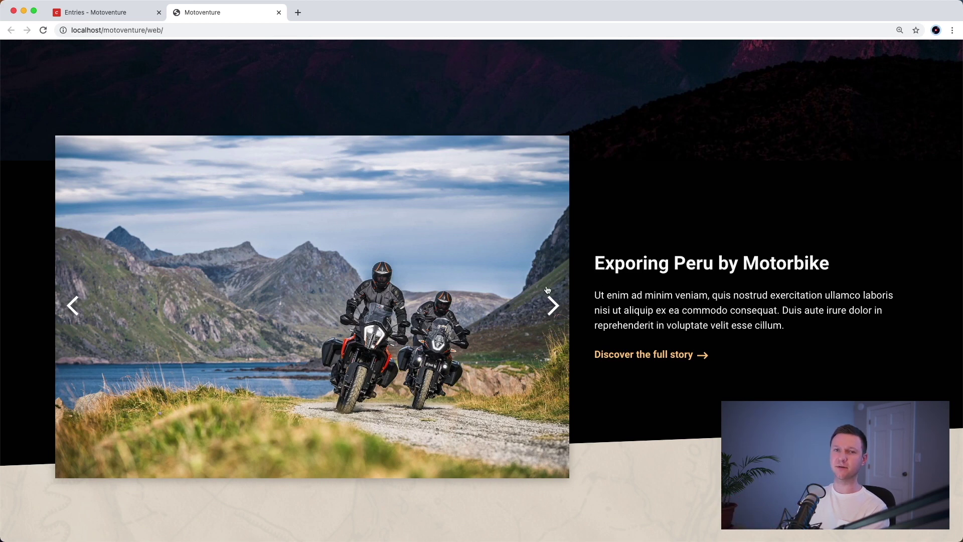
{"action": "scroll", "coordinate": [547, 290], "scroll_direction": "down", "scroll_amount": 7}
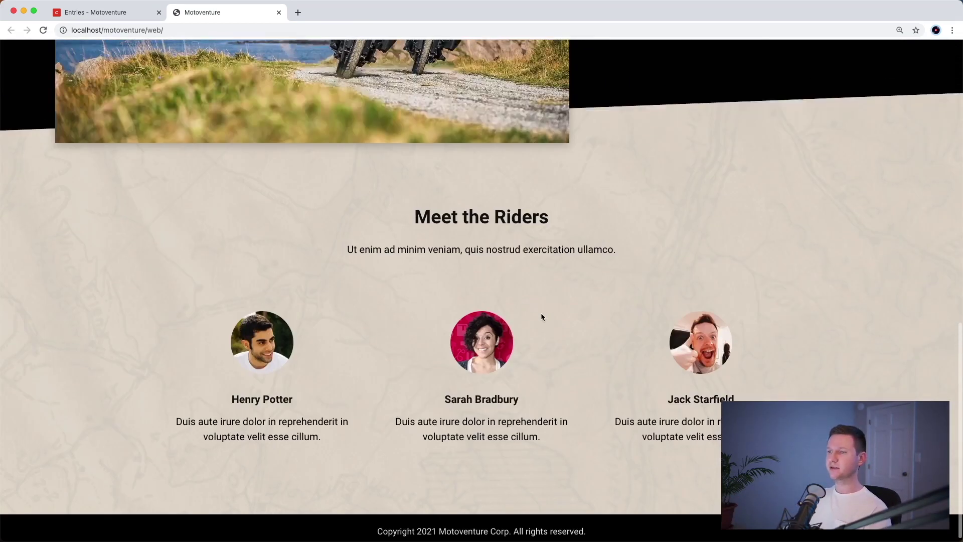
{"action": "scroll", "coordinate": [600, 372], "scroll_direction": "down", "scroll_amount": 1}
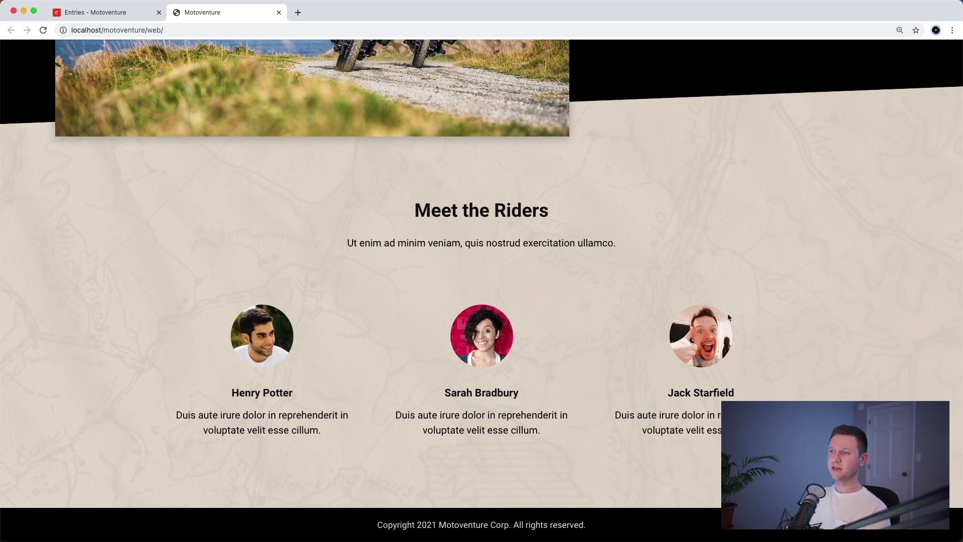
{"action": "left_click_drag", "start_coordinate": [406, 209], "coordinate": [631, 246]}
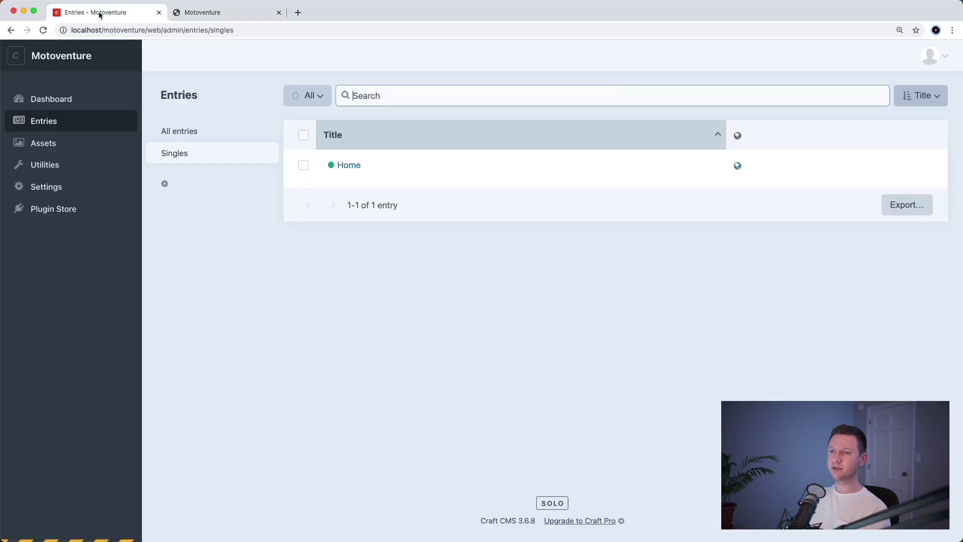
- Go from Settings > Plugins to the Plugin Store
{"action": "left_click", "coordinate": [100, 14]}
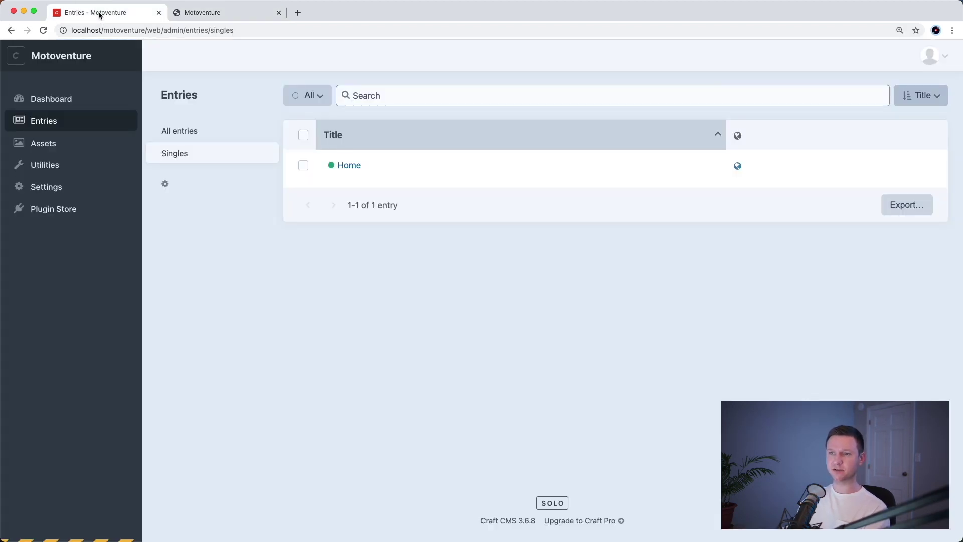
{"action": "left_click", "coordinate": [91, 187]}
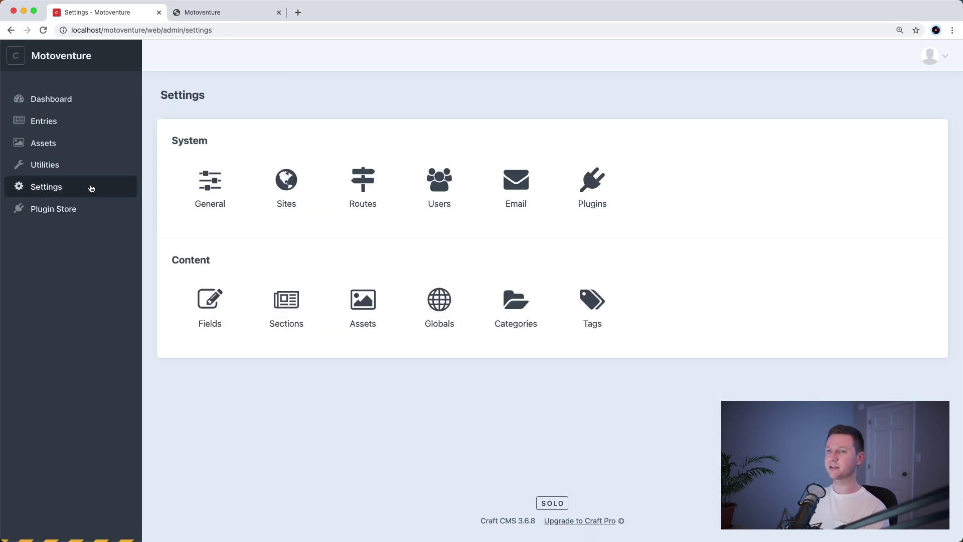
{"action": "left_click", "coordinate": [606, 194]}
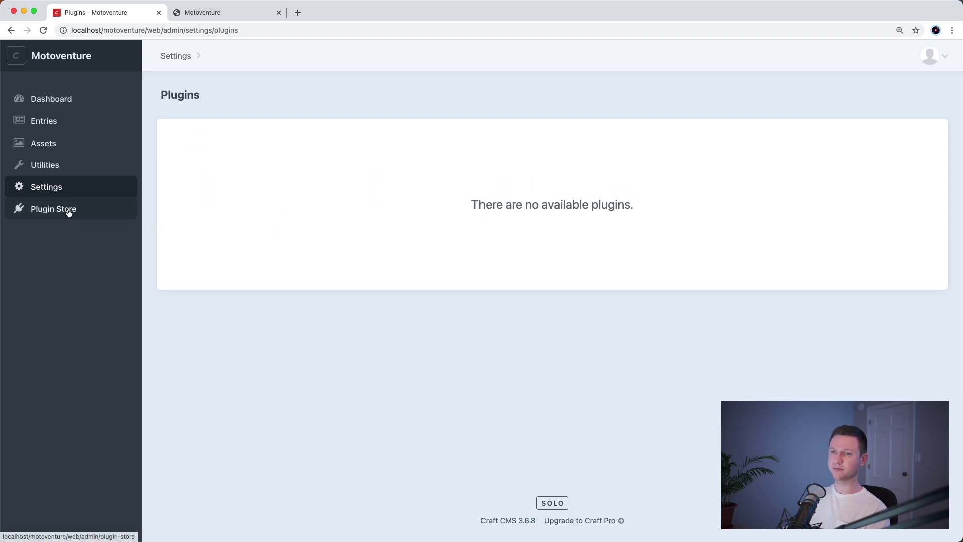
{"action": "left_click", "coordinate": [69, 212]}
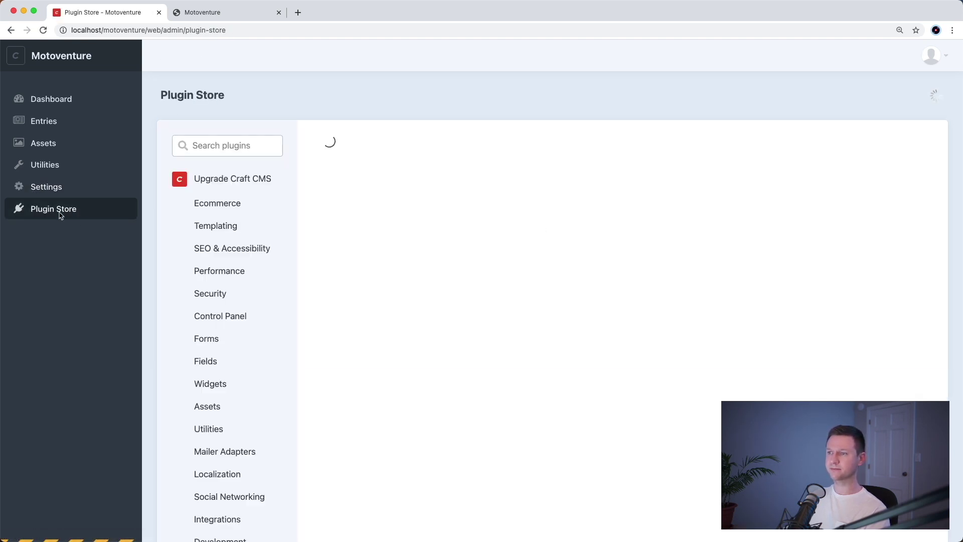
- Search for 'redactor' and install the Redactor plugin
{"action": "type", "text": "r"}
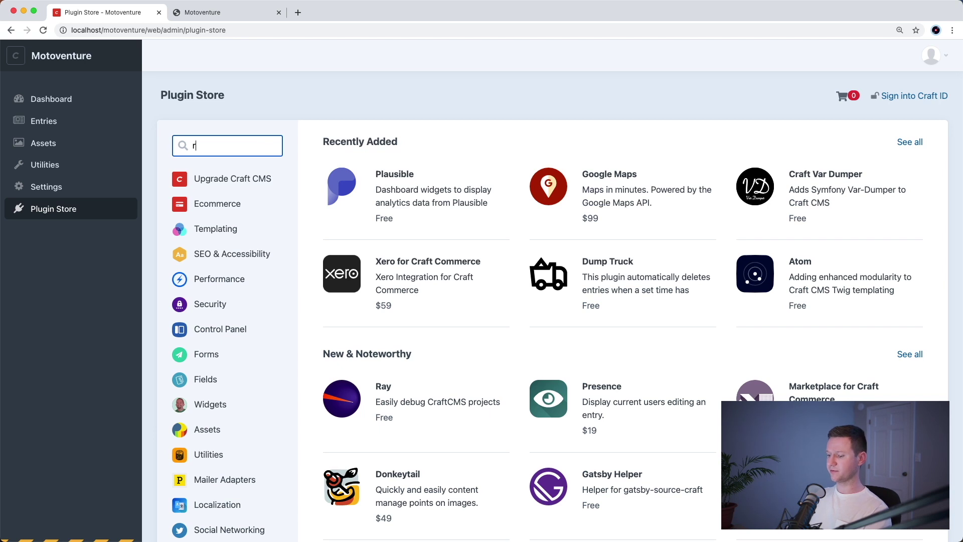
{"action": "type", "text": "edacto"}
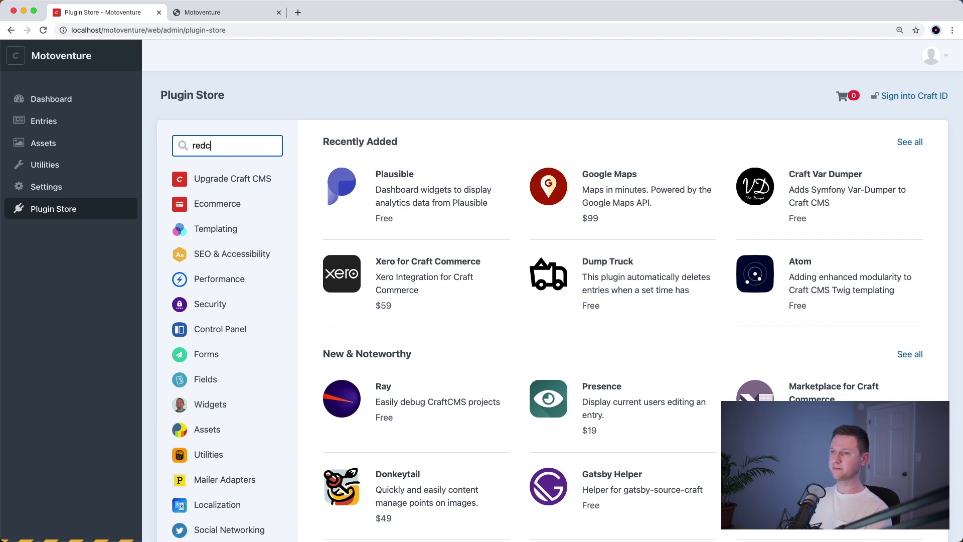
{"action": "type", "text": "r"}
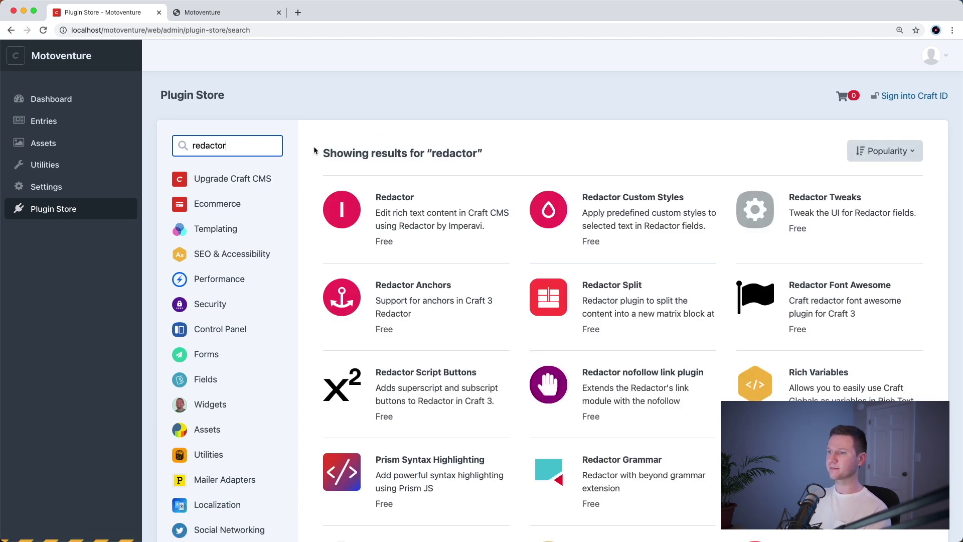
{"action": "left_click", "coordinate": [407, 199]}
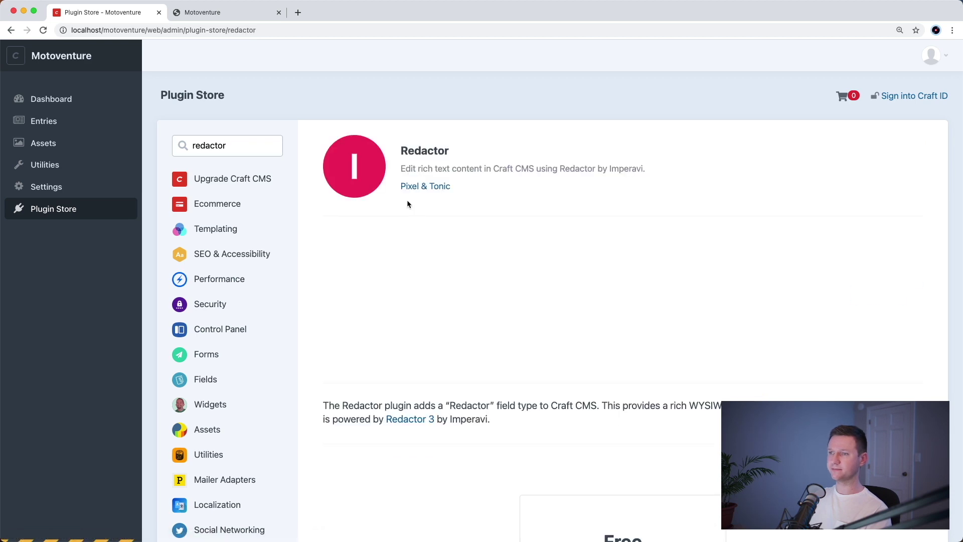
{"action": "scroll", "coordinate": [638, 378], "scroll_direction": "down", "scroll_amount": 5}
{"action": "left_click", "coordinate": [657, 341]}
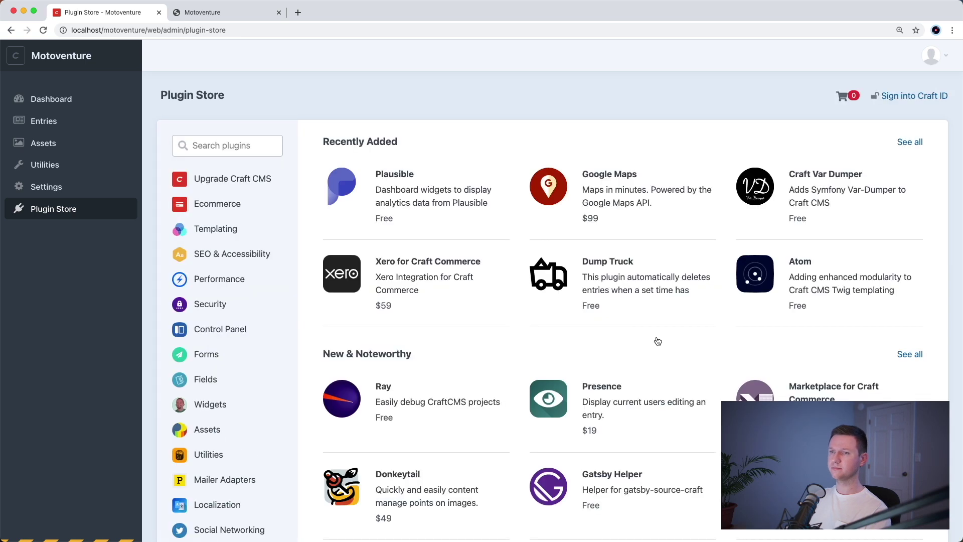
{"action": "left_click", "coordinate": [96, 189]}
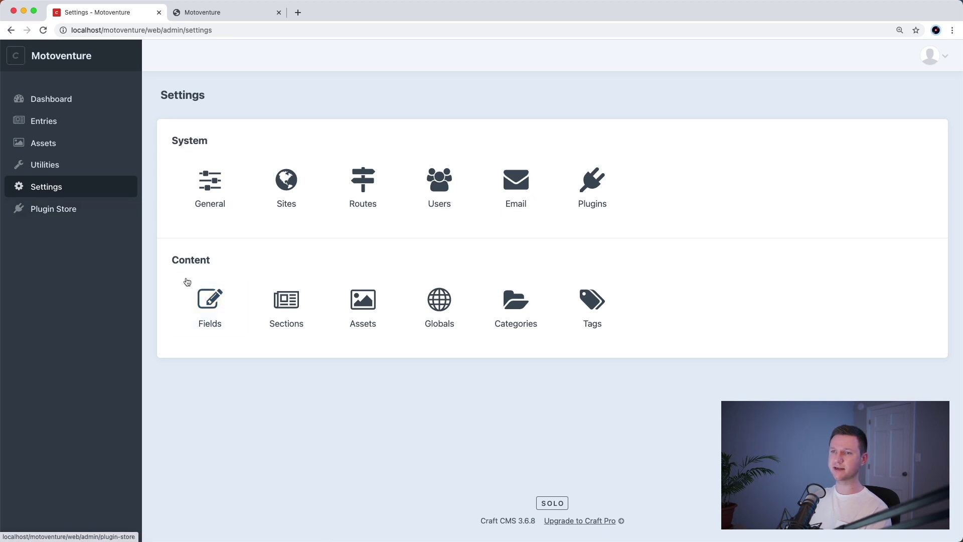
- Start a new field named 'Riders Intro Content' in the Home Page field group
{"action": "left_click", "coordinate": [212, 315]}
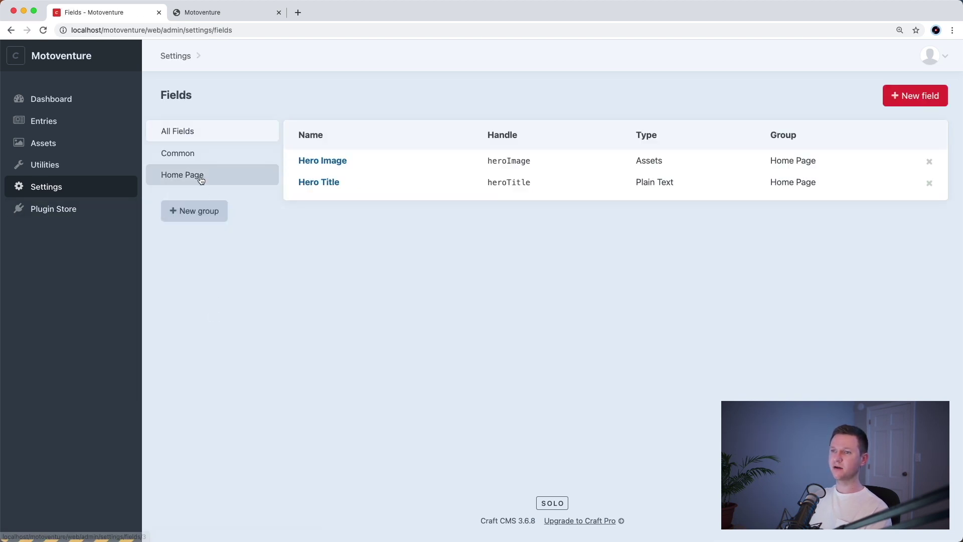
{"action": "left_click", "coordinate": [208, 179]}
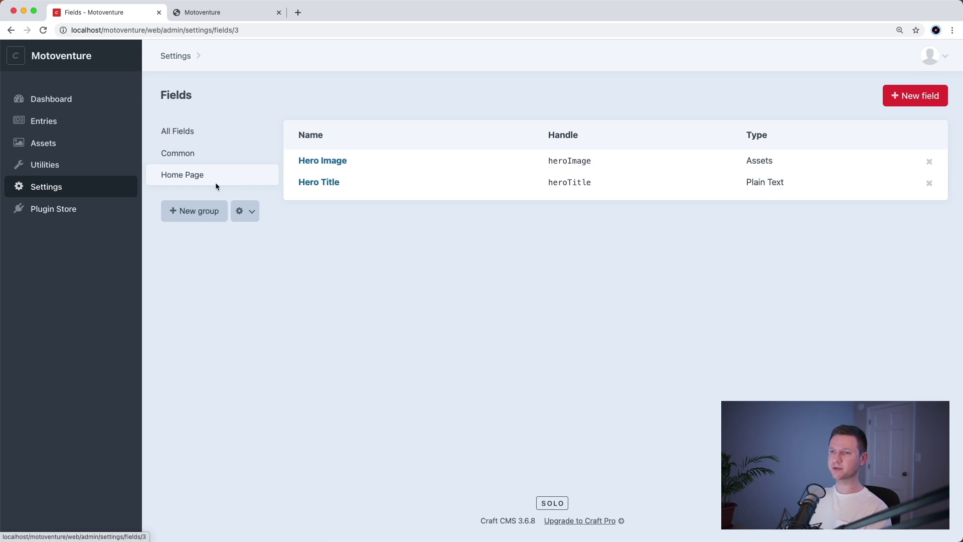
{"action": "left_click", "coordinate": [931, 96]}
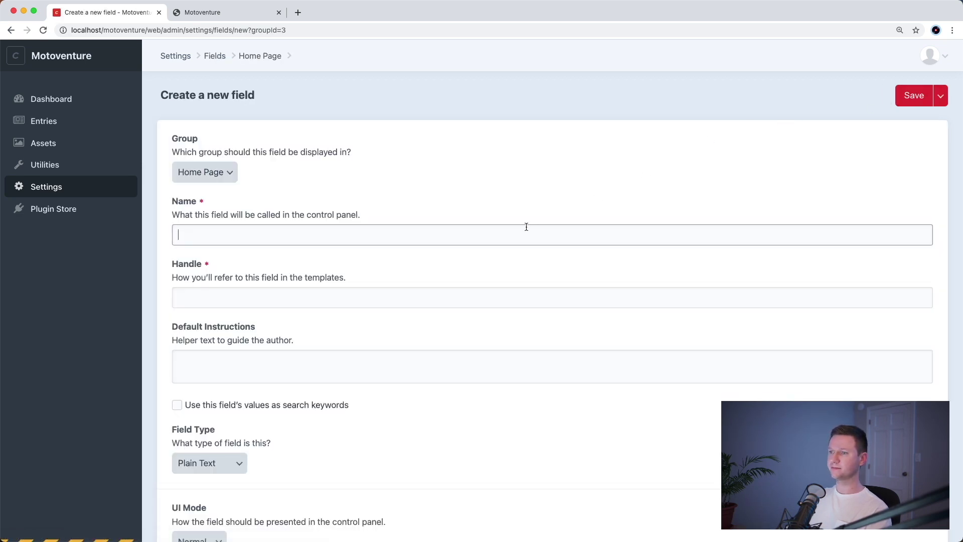
{"action": "type", "text": "Rider"}
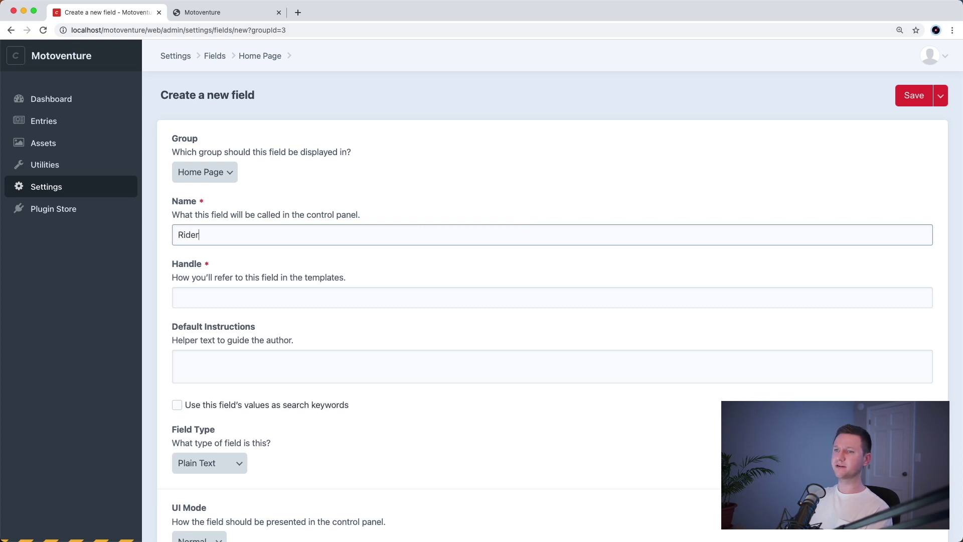
{"action": "type", "text": "s Intro Content"}
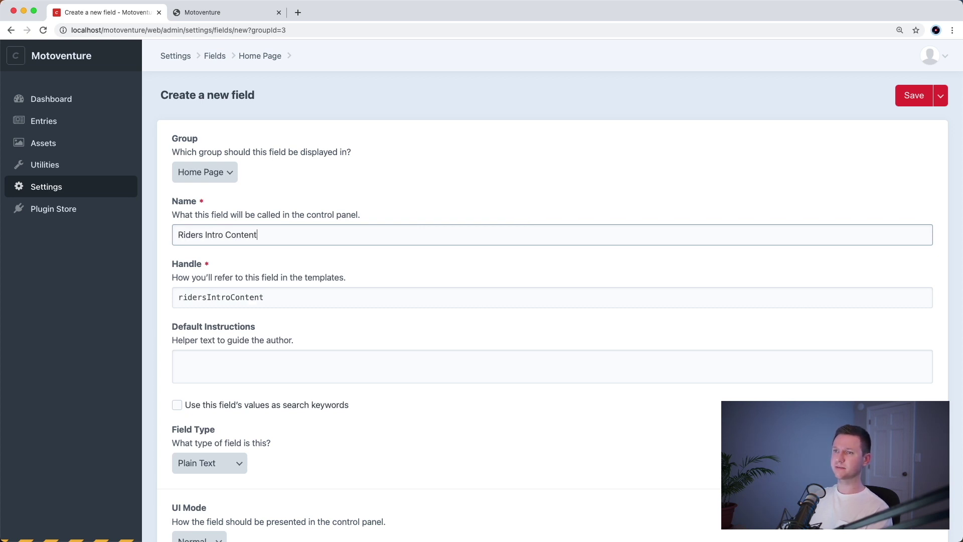
{"action": "key", "text": "ctrl+Tab"}
{"action": "left_click_drag", "start_coordinate": [409, 210], "coordinate": [637, 256]}
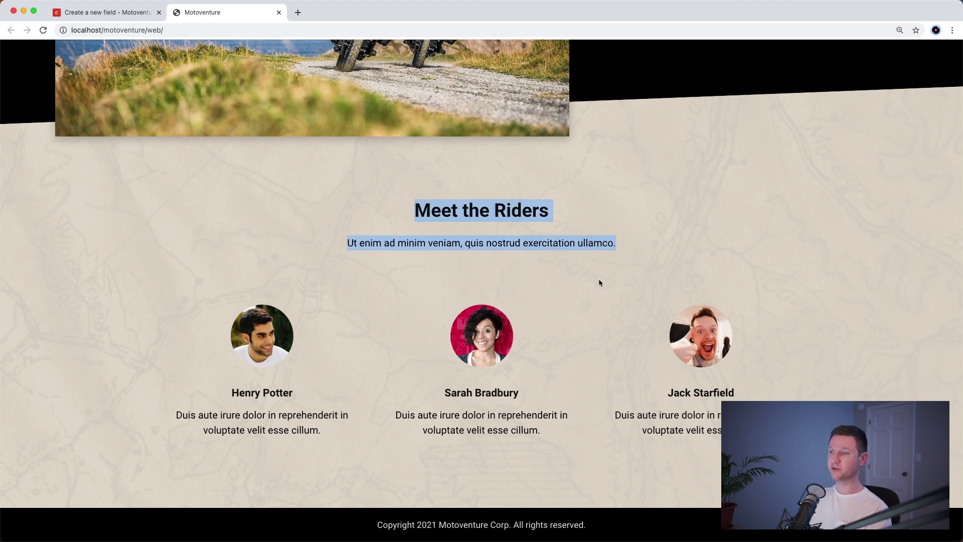
{"action": "left_click", "coordinate": [555, 277]}
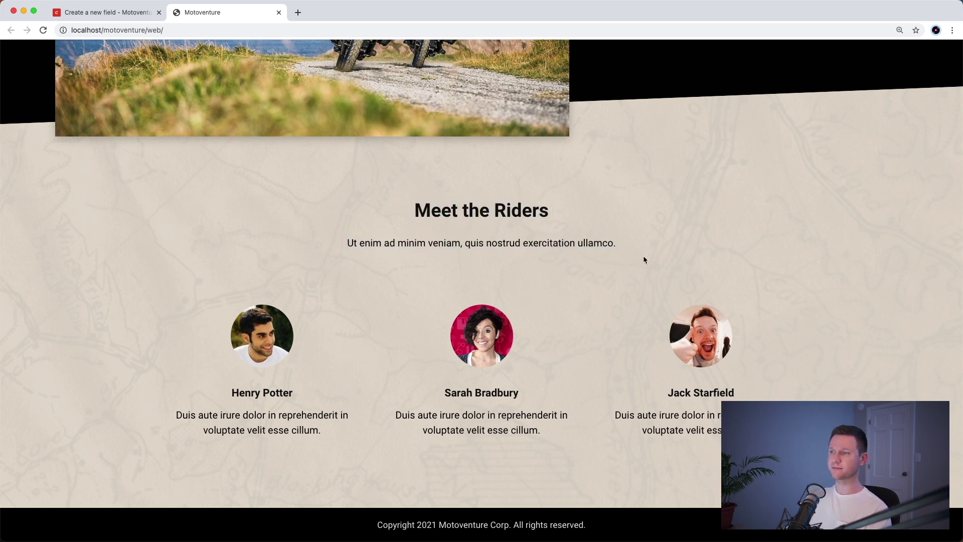
{"action": "key", "text": "ctrl+Tab"}
- Make it a Redactor field with HTML source available to non-admins, and save
{"action": "scroll", "coordinate": [360, 309], "scroll_direction": "down", "scroll_amount": 5}
{"action": "scroll", "coordinate": [360, 309], "scroll_direction": "down", "scroll_amount": 3}
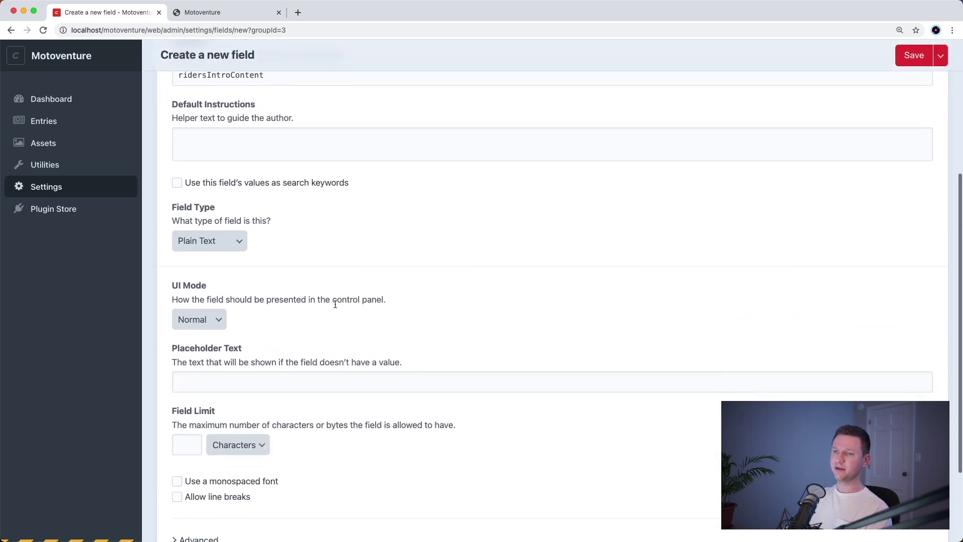
{"action": "left_click", "coordinate": [218, 241]}
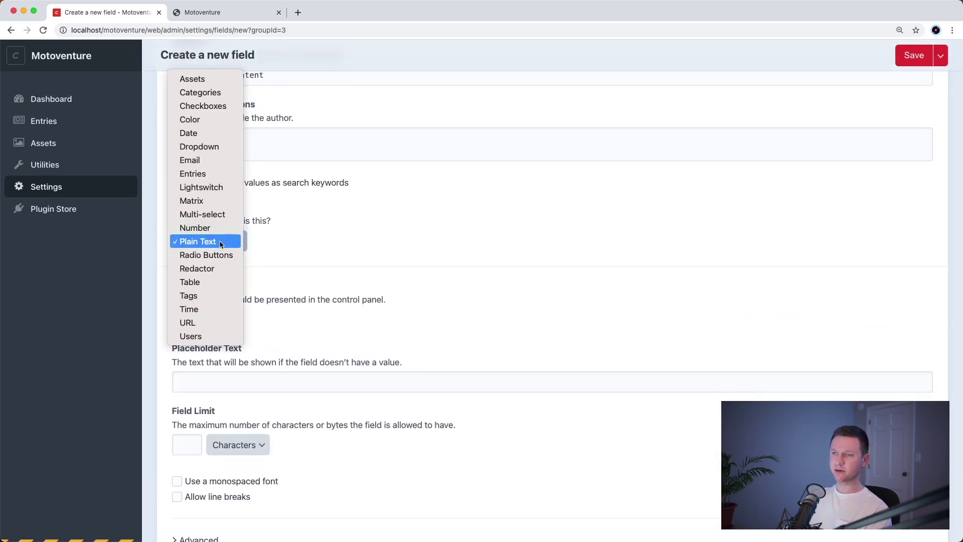
{"action": "left_click", "coordinate": [217, 270]}
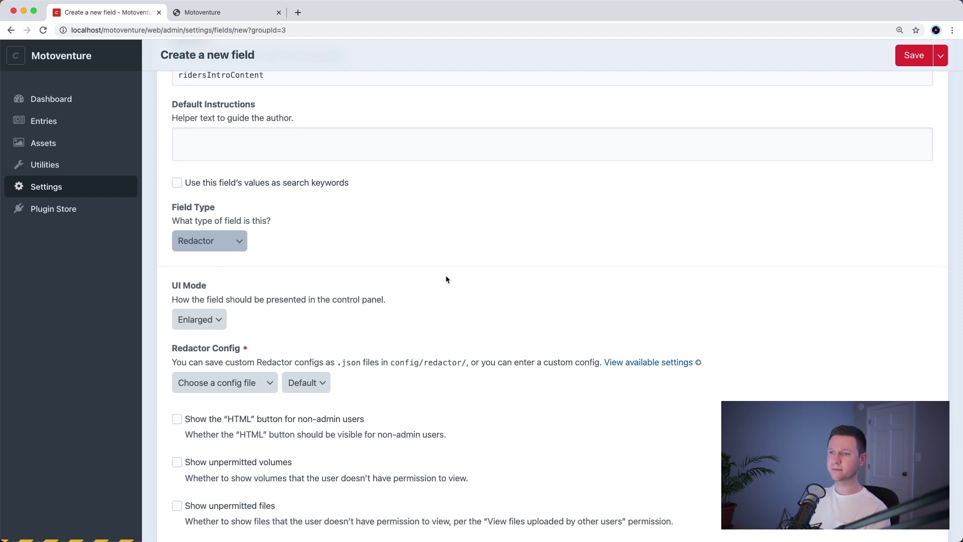
{"action": "scroll", "coordinate": [445, 276], "scroll_direction": "down", "scroll_amount": 5}
{"action": "scroll", "coordinate": [424, 289], "scroll_direction": "down", "scroll_amount": 2}
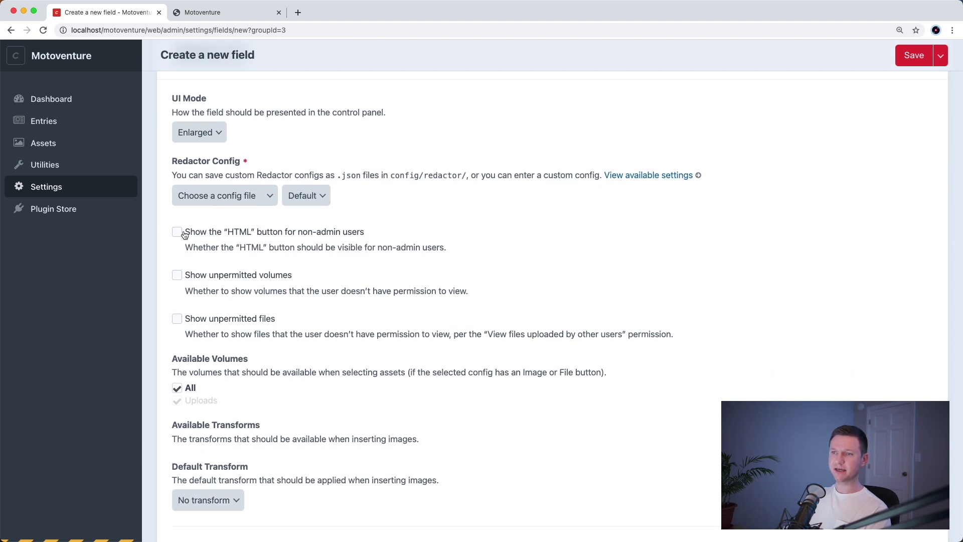
{"action": "left_click", "coordinate": [238, 238]}
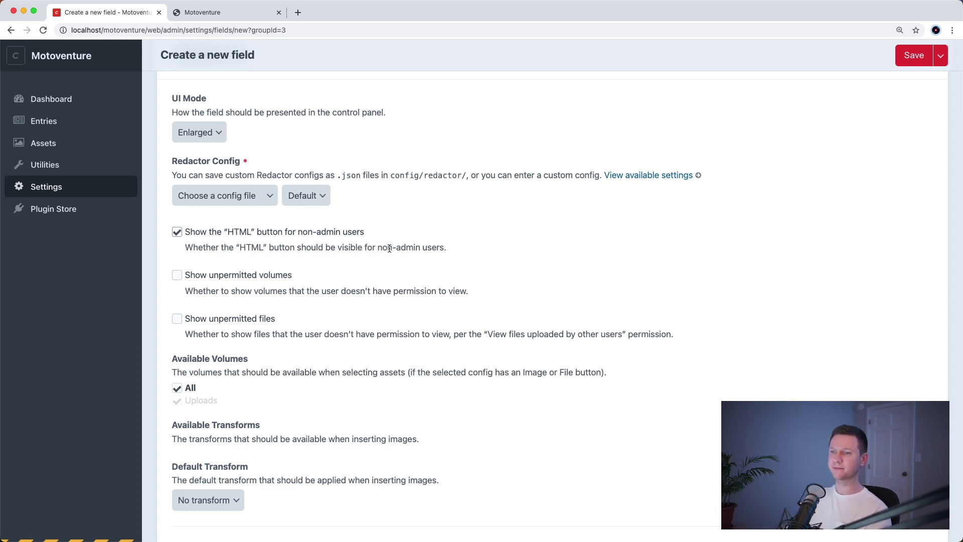
{"action": "left_click", "coordinate": [911, 57]}
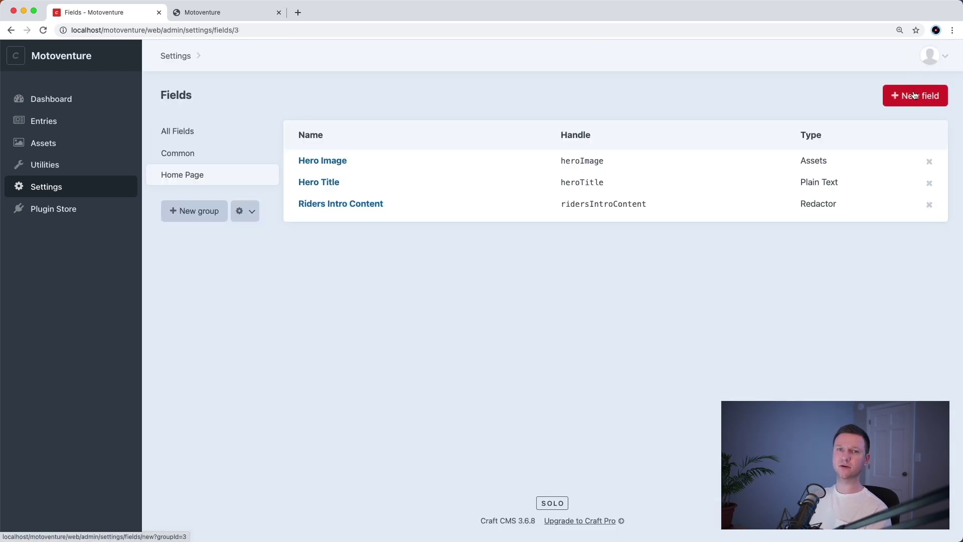
- Start a new Home Page field named 'Riders' with the Matrix field type
{"action": "key", "text": "ctrl+Tab"}
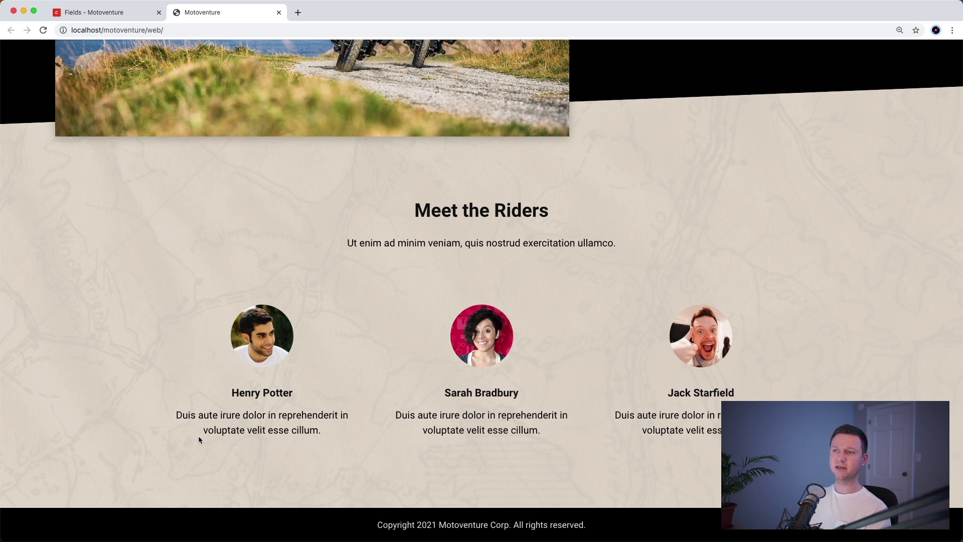
{"action": "key", "text": "ctrl+shift+Tab"}
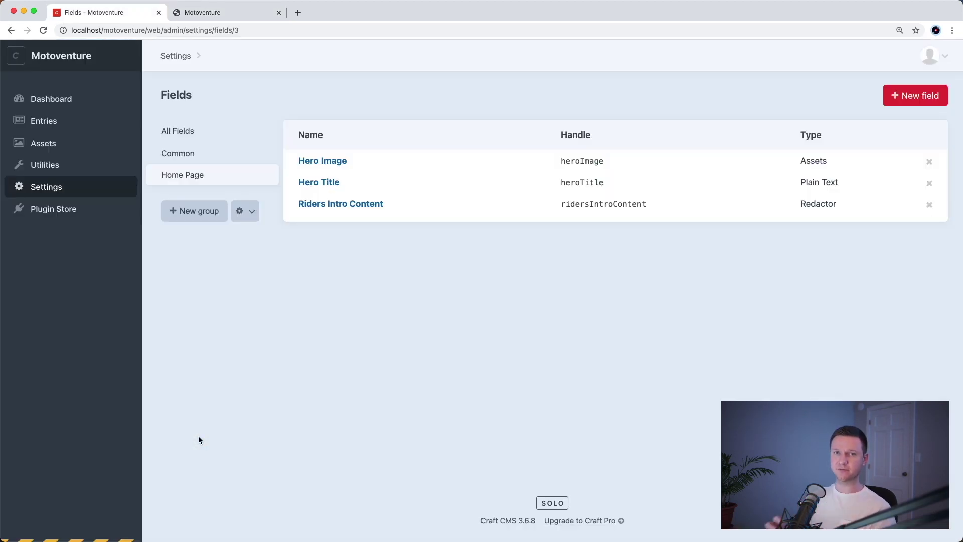
{"action": "left_click", "coordinate": [899, 98]}
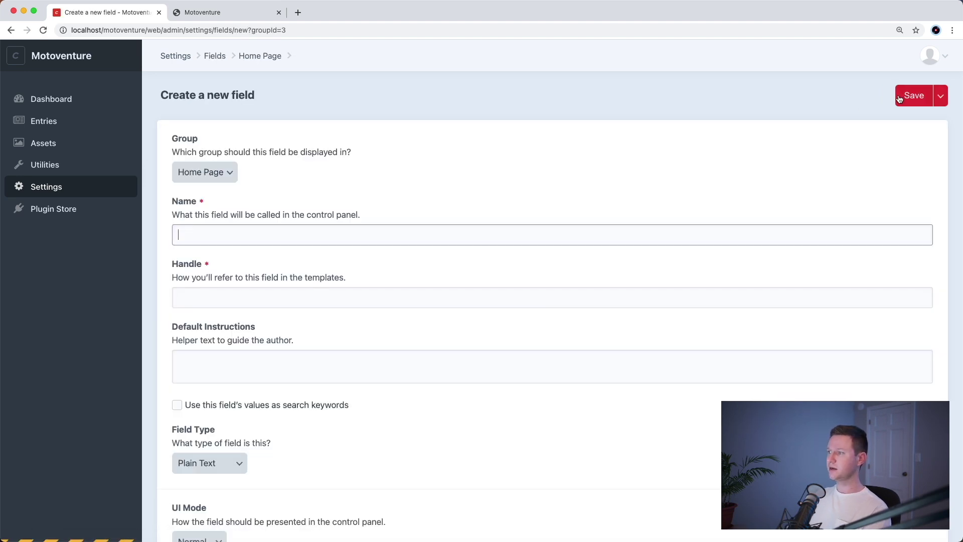
{"action": "type", "text": "Riders"}
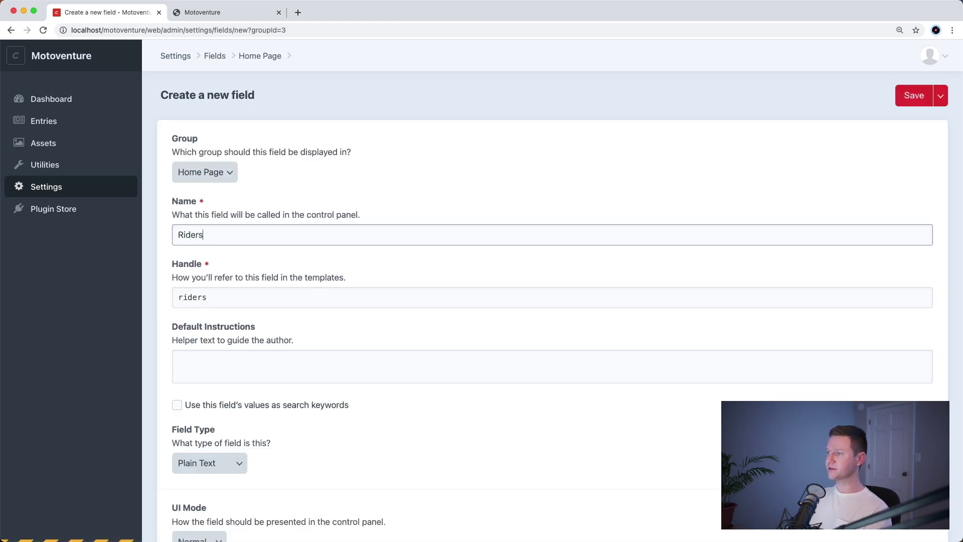
{"action": "key", "text": "Tab"}
{"action": "key", "text": "Tab"}
{"action": "scroll", "coordinate": [718, 203], "scroll_direction": "down", "scroll_amount": 7}
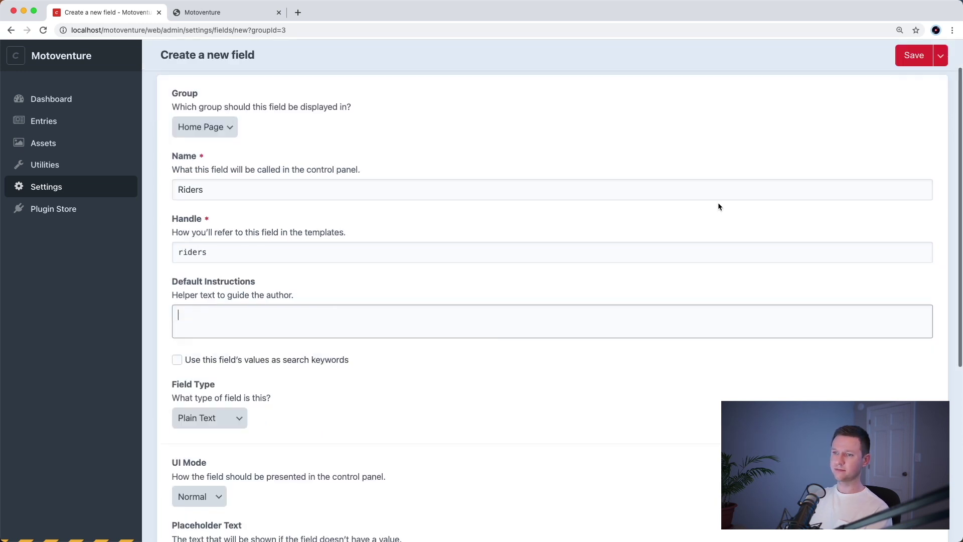
{"action": "scroll", "coordinate": [649, 207], "scroll_direction": "up", "scroll_amount": 3}
{"action": "left_click", "coordinate": [220, 286]}
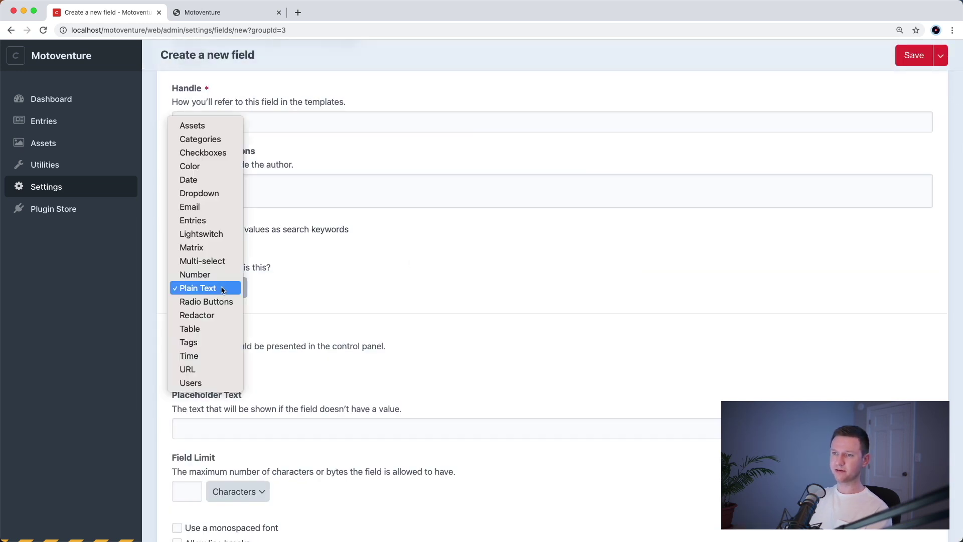
{"action": "left_click", "coordinate": [213, 249]}
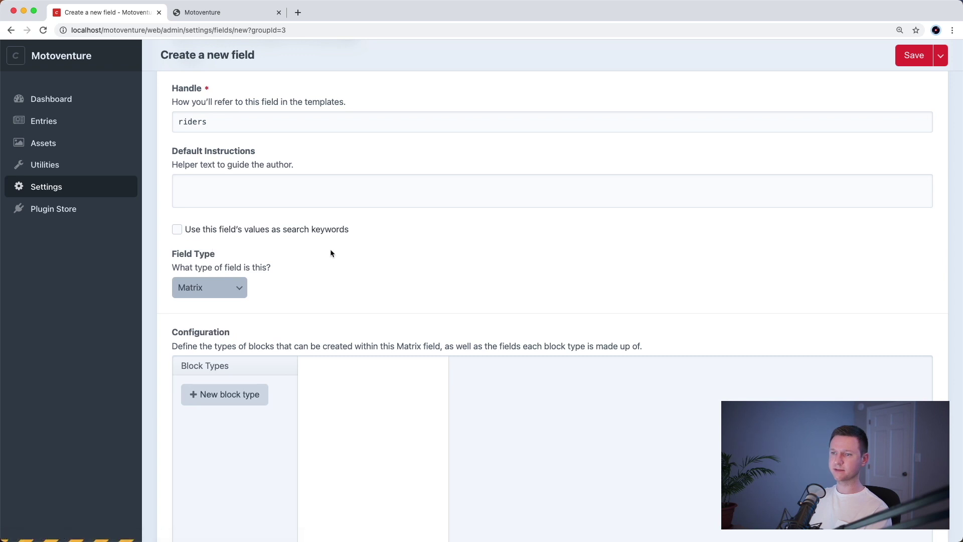
- Add a block type named 'Rider' to the Riders Matrix field
{"action": "scroll", "coordinate": [329, 254], "scroll_direction": "down", "scroll_amount": 2}
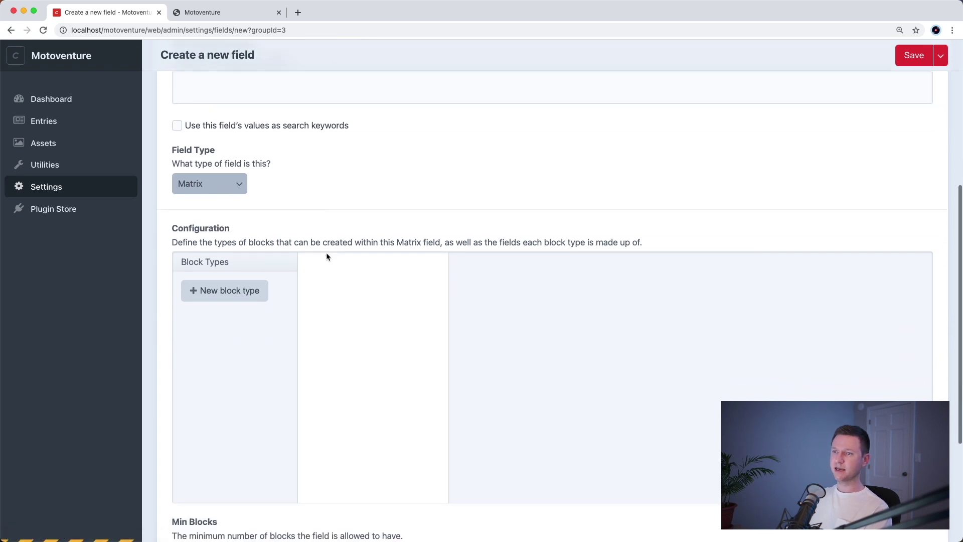
{"action": "left_click", "coordinate": [234, 293]}
{"action": "type", "text": "Rider"}
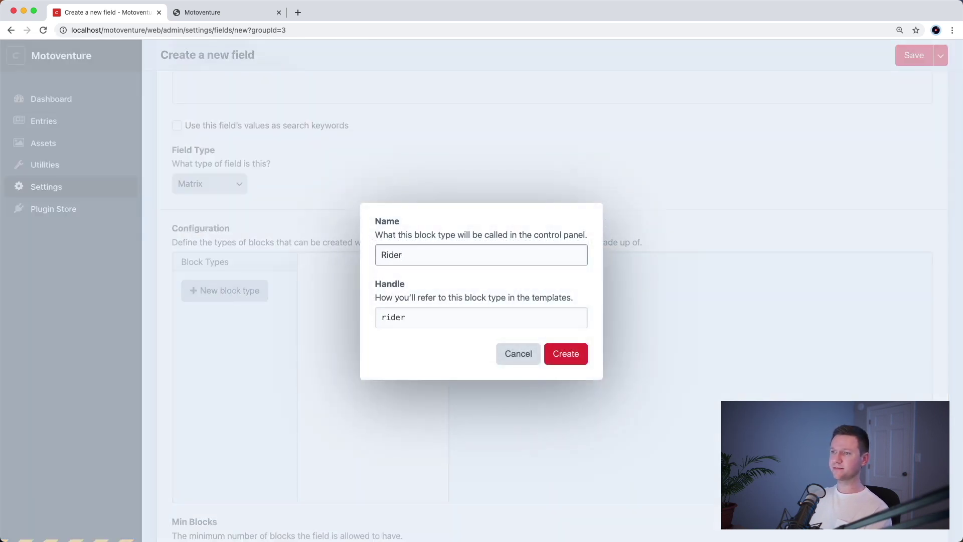
{"action": "left_click", "coordinate": [572, 354]}
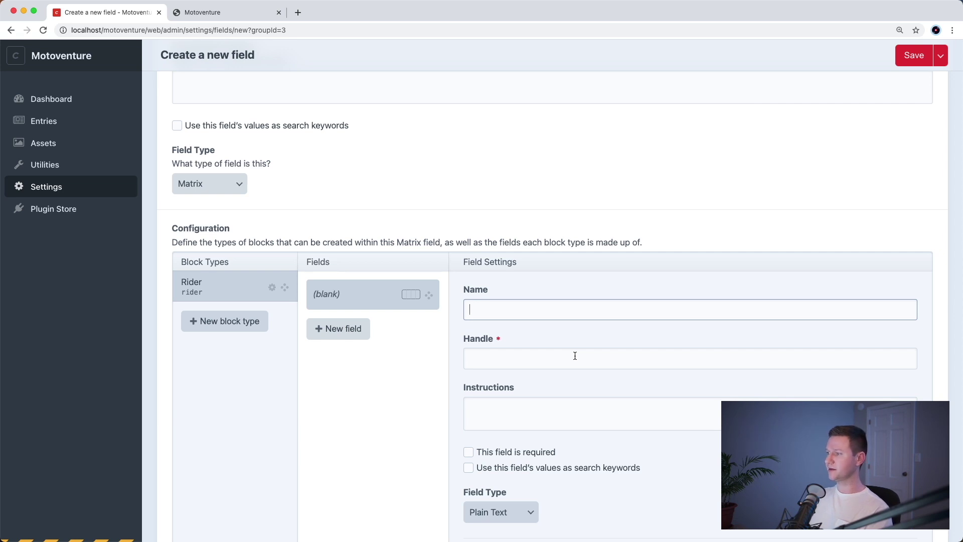
- Name the new field Photo, make it required, and set its type to Assets
{"action": "type", "text": "Photo"}
{"action": "key", "text": "Tab"}
{"action": "key", "text": "Tab"}
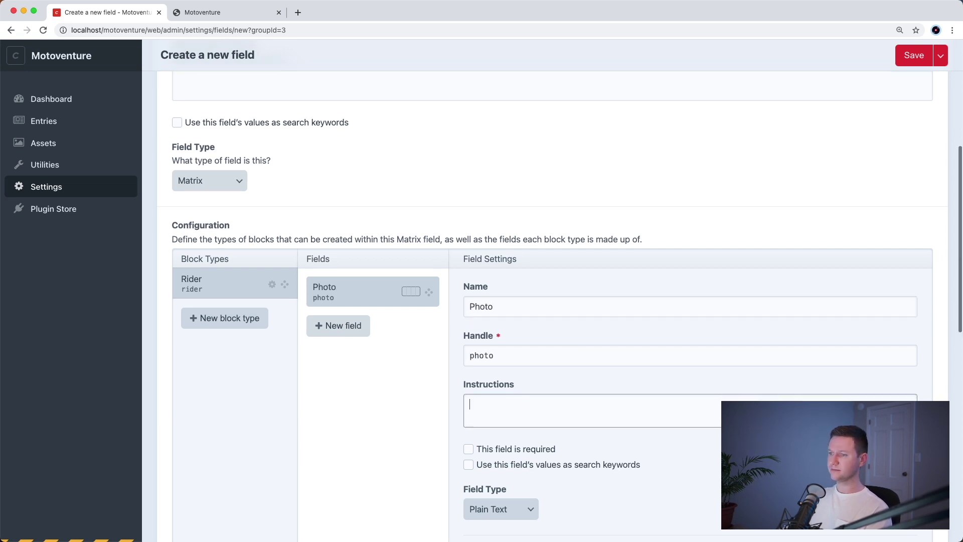
{"action": "scroll", "coordinate": [530, 309], "scroll_direction": "down", "scroll_amount": 3}
{"action": "left_click", "coordinate": [515, 294]}
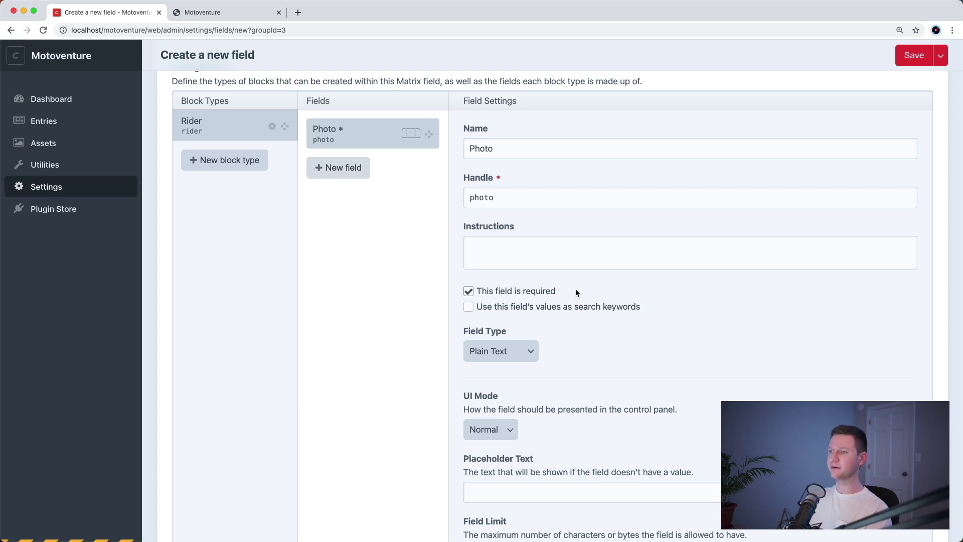
{"action": "scroll", "coordinate": [572, 289], "scroll_direction": "down", "scroll_amount": 3}
{"action": "left_click", "coordinate": [500, 277]}
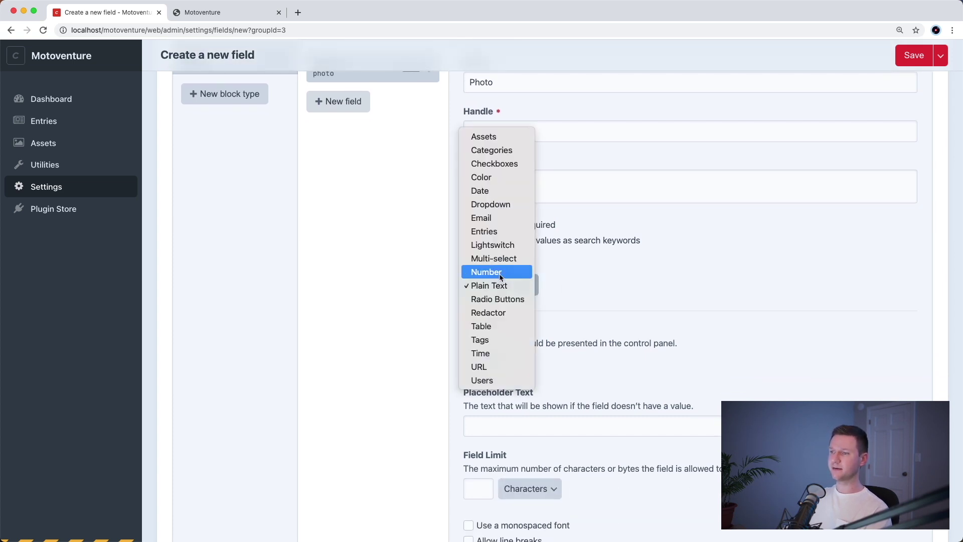
{"action": "left_click", "coordinate": [506, 138]}
- Restrict the Photo field's asset sources to Uploads only
{"action": "scroll", "coordinate": [582, 304], "scroll_direction": "down", "scroll_amount": 2}
{"action": "scroll", "coordinate": [579, 294], "scroll_direction": "down", "scroll_amount": 2}
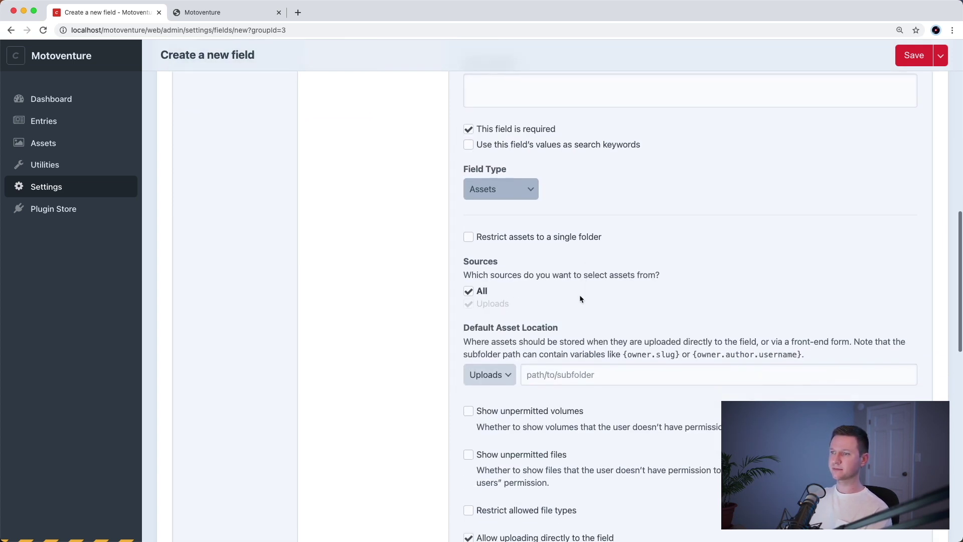
{"action": "scroll", "coordinate": [570, 288], "scroll_direction": "down", "scroll_amount": 5}
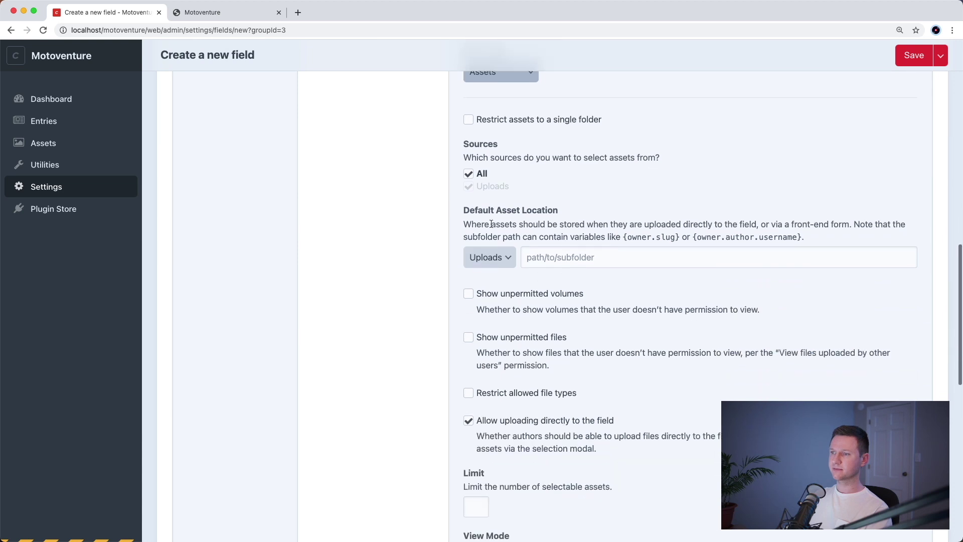
{"action": "left_click", "coordinate": [469, 174]}
{"action": "left_click", "coordinate": [494, 187]}
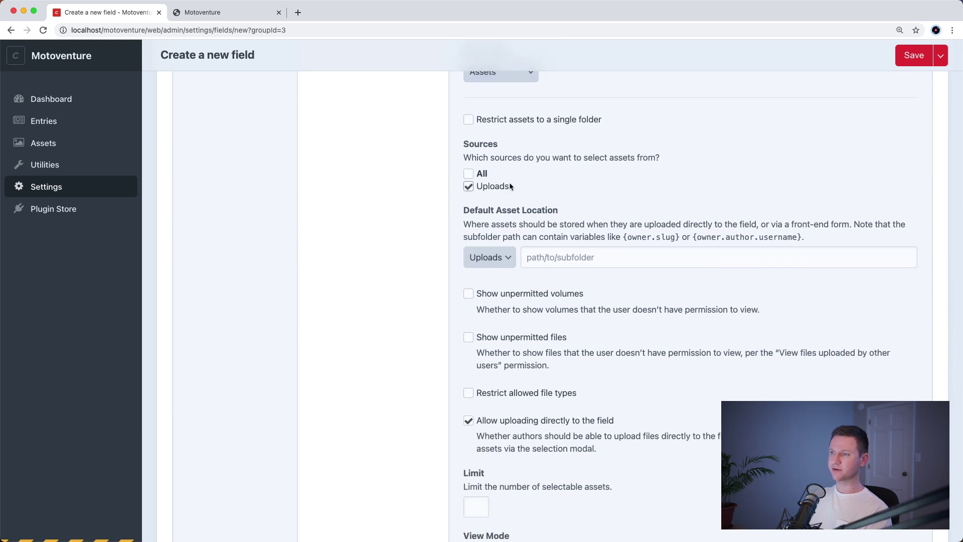
{"action": "left_click", "coordinate": [474, 175]}
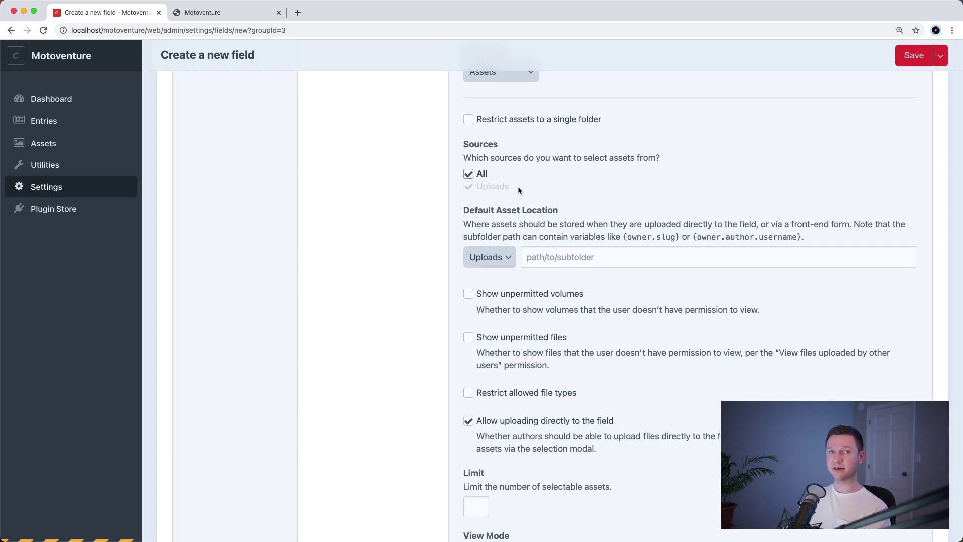
{"action": "left_click", "coordinate": [482, 174]}
{"action": "left_click", "coordinate": [500, 188]}
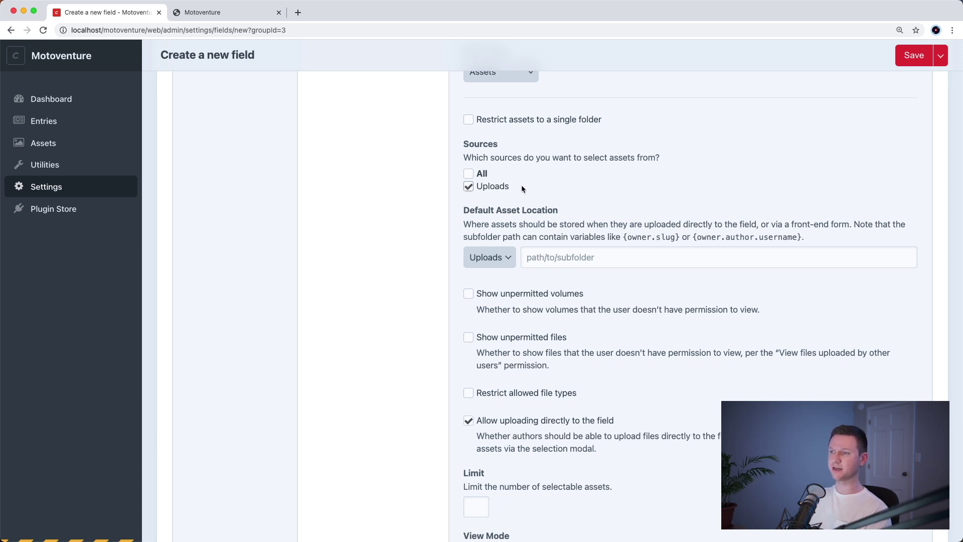
- Allow only Image file types and limit the selection to 1 asset
{"action": "scroll", "coordinate": [522, 188], "scroll_direction": "down", "scroll_amount": 4}
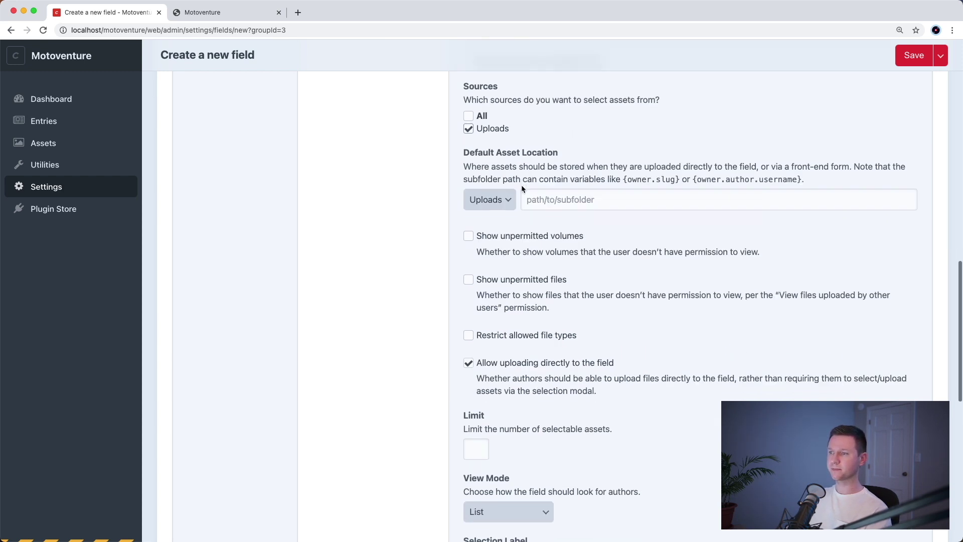
{"action": "left_click", "coordinate": [533, 298]}
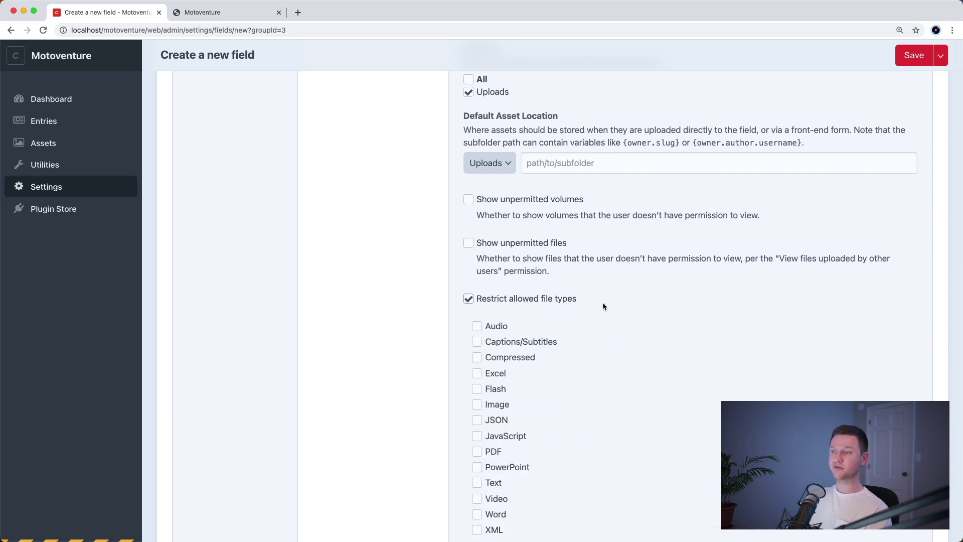
{"action": "scroll", "coordinate": [604, 308], "scroll_direction": "down", "scroll_amount": 4}
{"action": "left_click", "coordinate": [500, 319]}
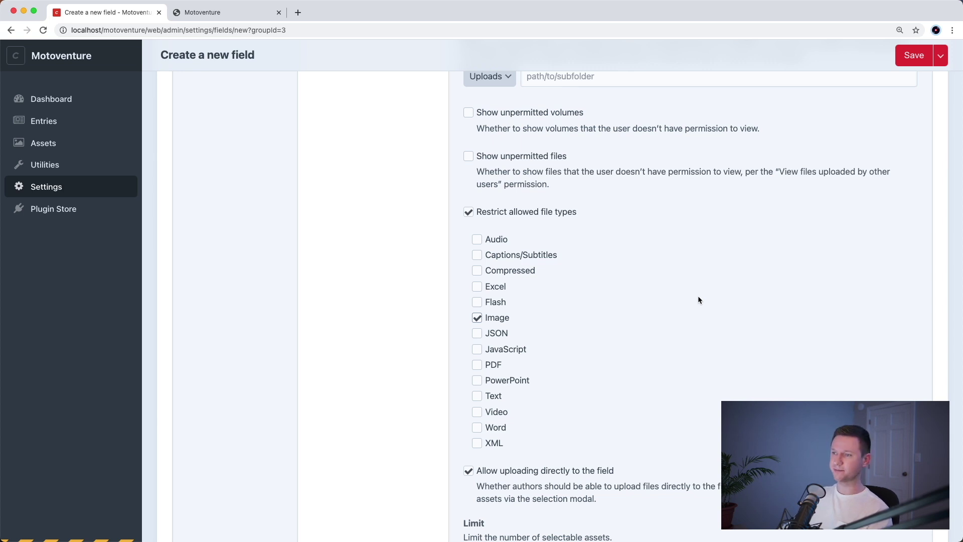
{"action": "scroll", "coordinate": [698, 298], "scroll_direction": "down", "scroll_amount": 10}
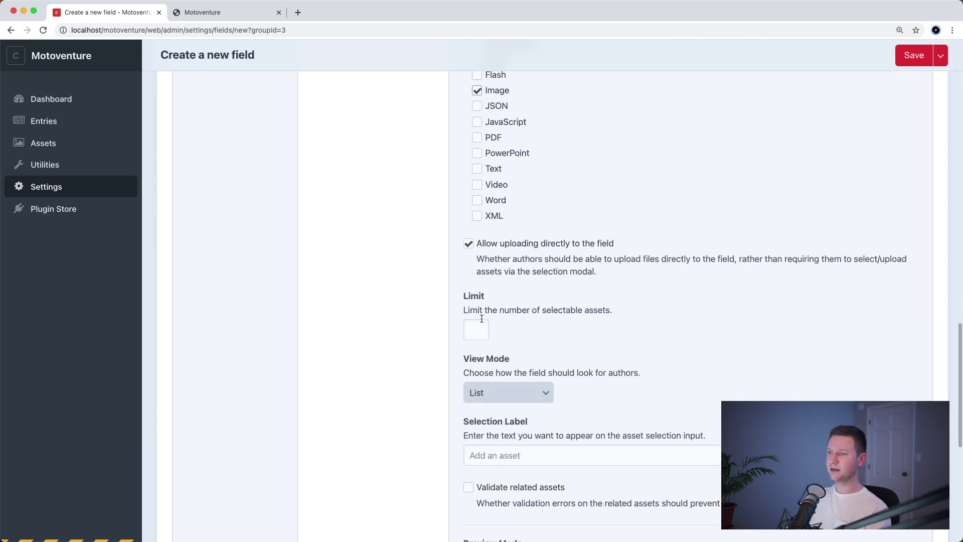
{"action": "left_click", "coordinate": [477, 327]}
{"action": "type", "text": "1"}
- Set View Mode to Large Thumbnails and the selection label to 'Add a photo'
{"action": "left_click", "coordinate": [536, 391]}
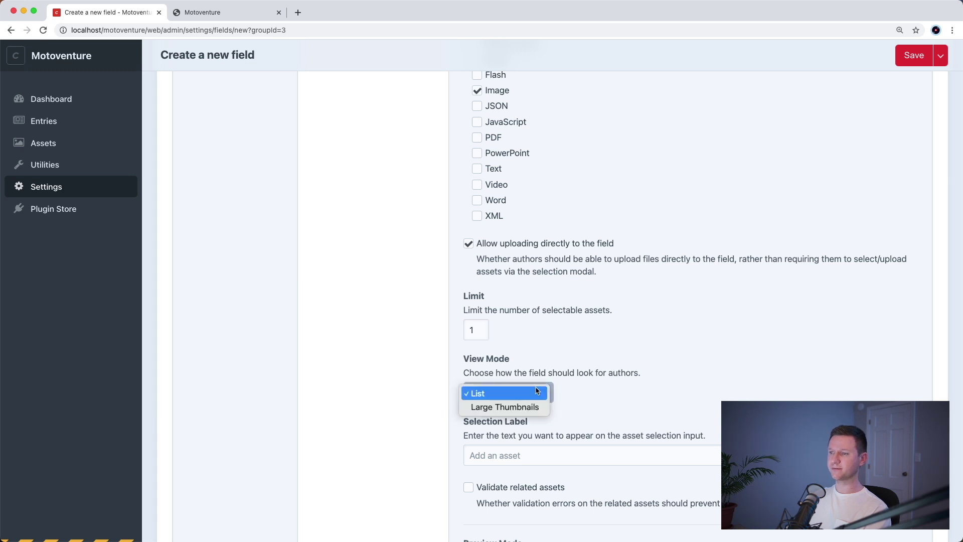
{"action": "left_click", "coordinate": [531, 404]}
{"action": "left_click", "coordinate": [546, 447]}
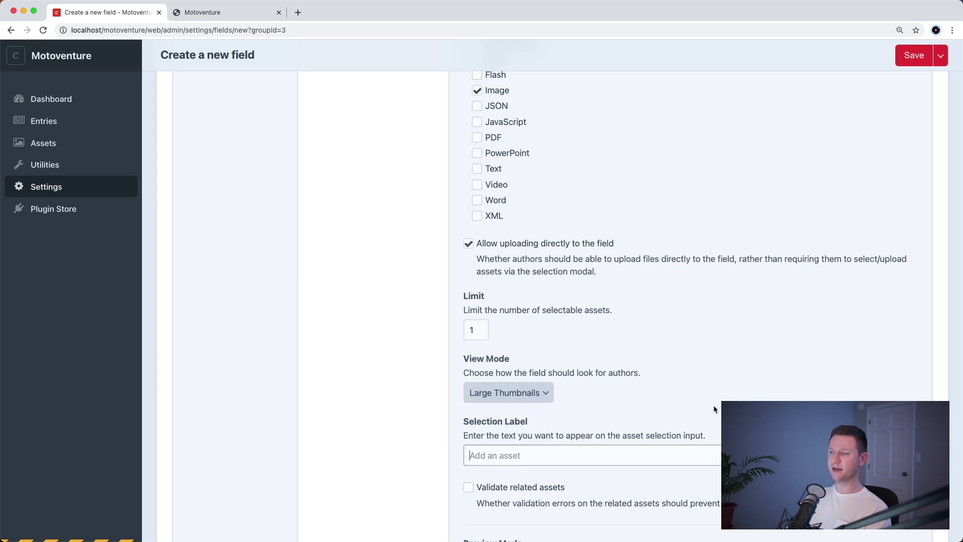
{"action": "type", "text": "A"}
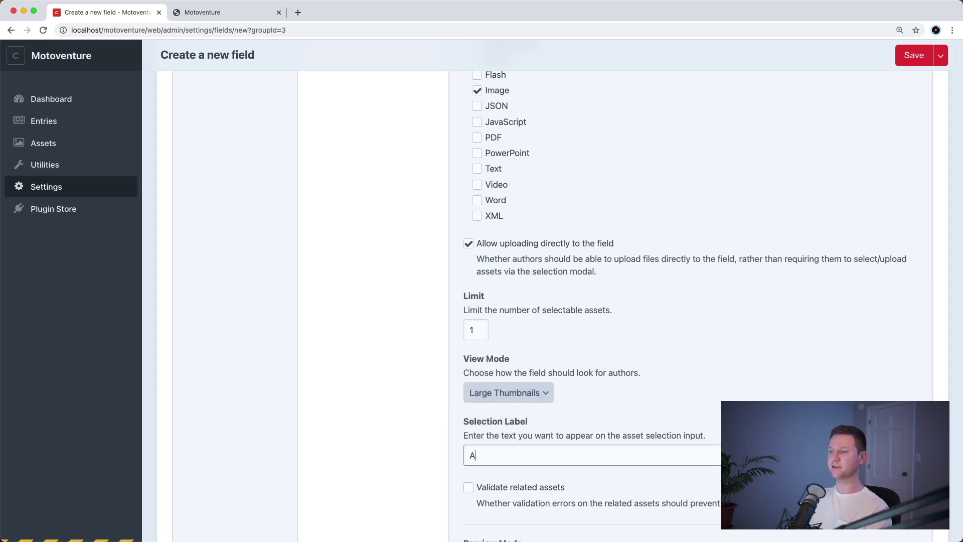
{"action": "type", "text": "dd a photo"}
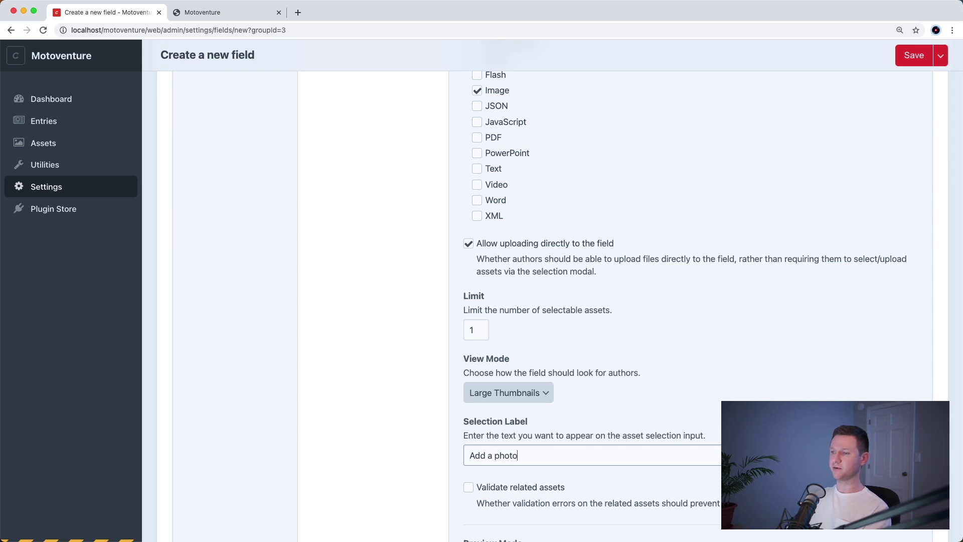
{"action": "scroll", "coordinate": [627, 260], "scroll_direction": "down", "scroll_amount": 3}
{"action": "scroll", "coordinate": [627, 259], "scroll_direction": "up", "scroll_amount": 15}
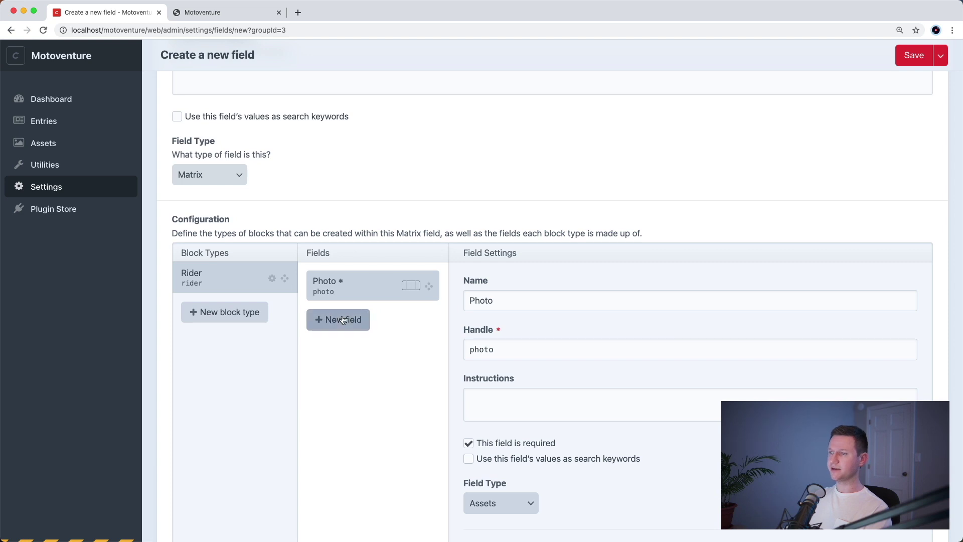
- Add a required Full Name field to the Rider block
{"action": "left_click", "coordinate": [342, 319]}
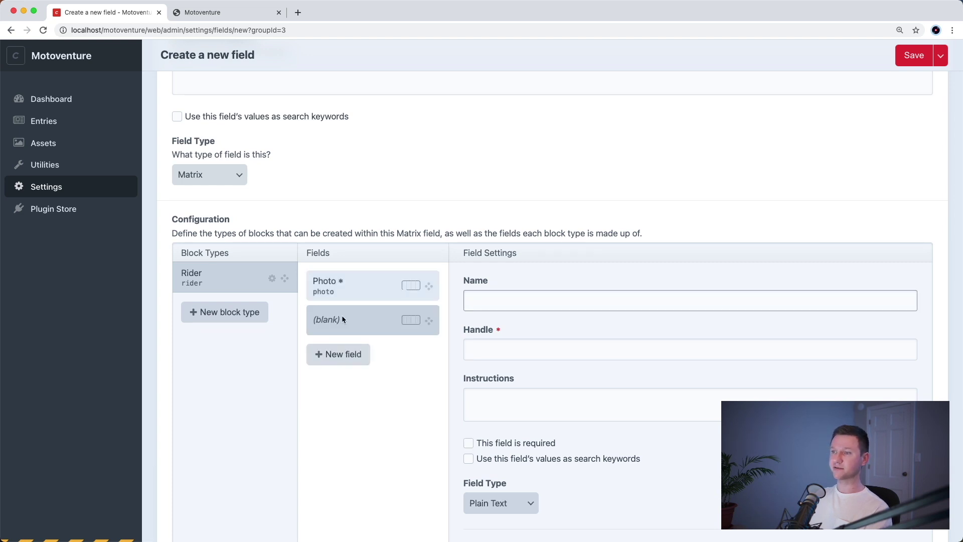
{"action": "type", "text": "Full Name"}
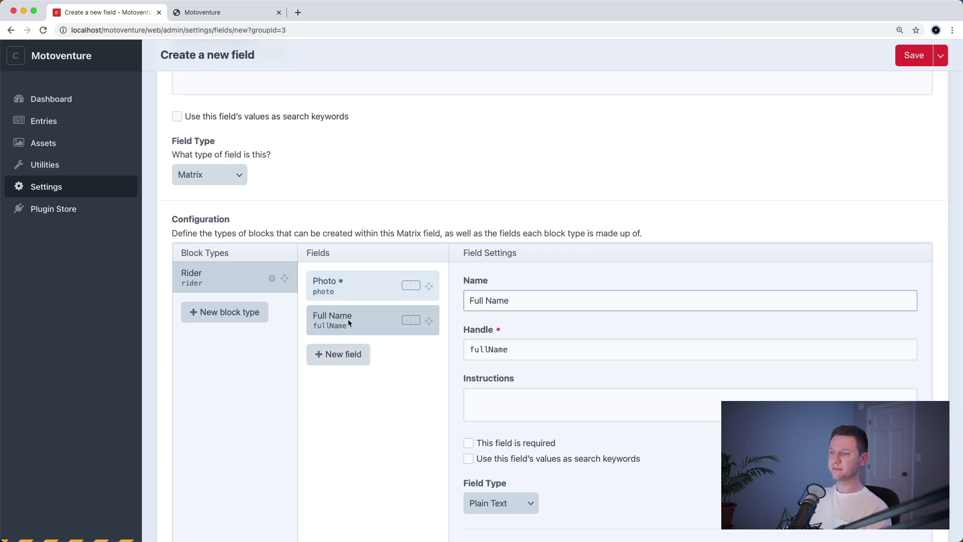
{"action": "scroll", "coordinate": [510, 387], "scroll_direction": "down", "scroll_amount": 3}
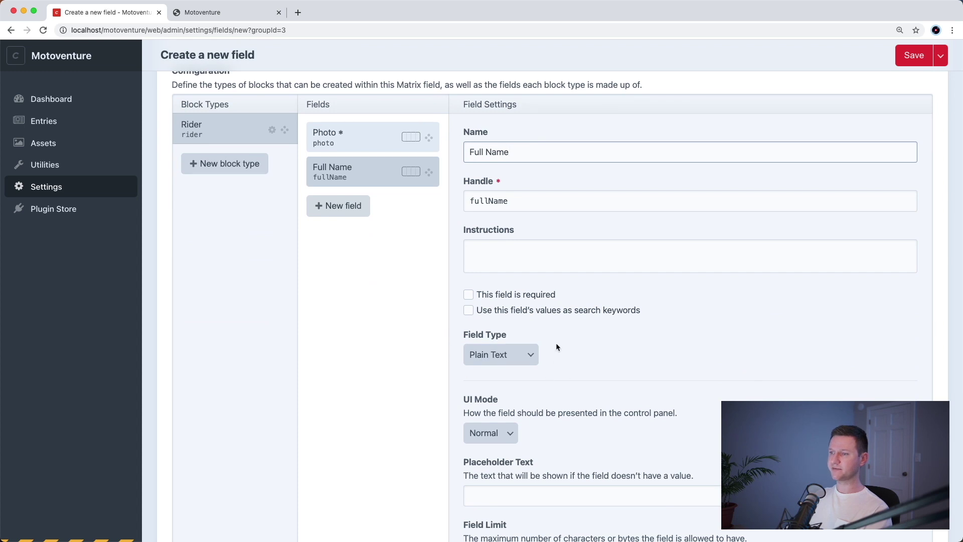
{"action": "left_click", "coordinate": [524, 297]}
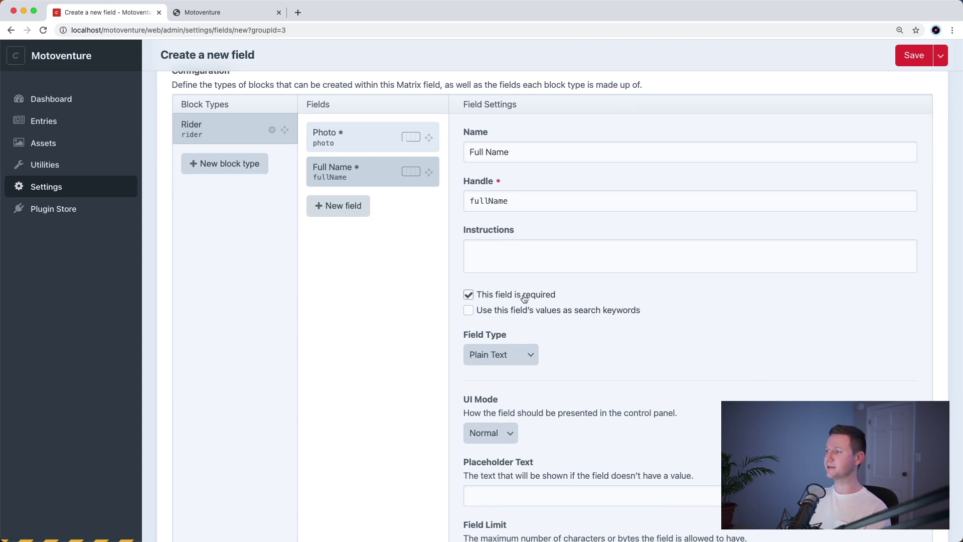
- Add a required Description field allowing line breaks, with 2 initial rows
{"action": "left_click", "coordinate": [339, 206]}
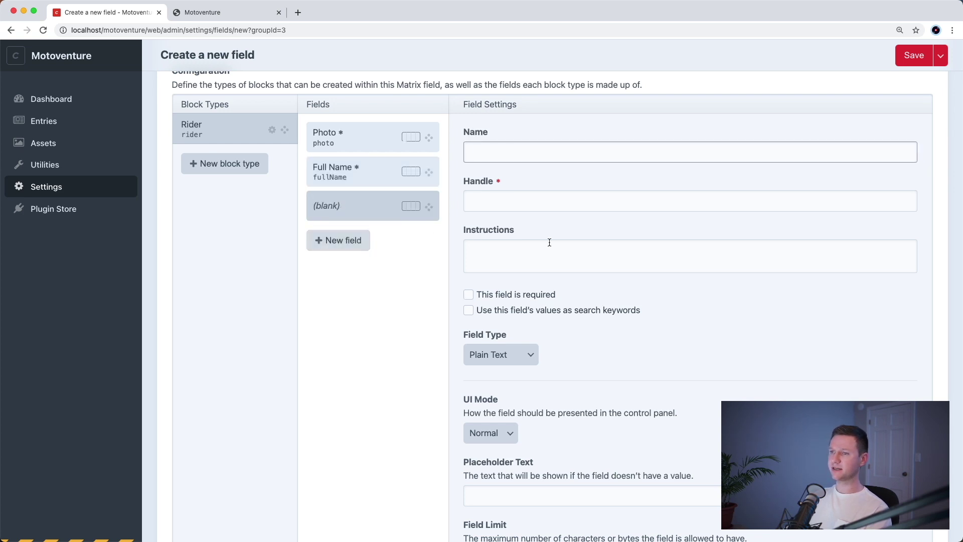
{"action": "type", "text": "Descr"}
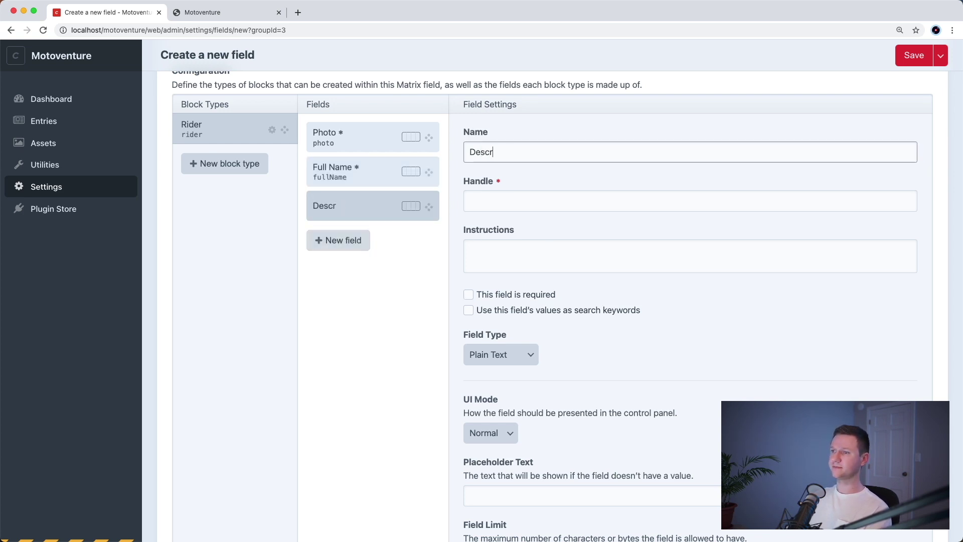
{"action": "type", "text": "iption"}
{"action": "key", "text": "Tab"}
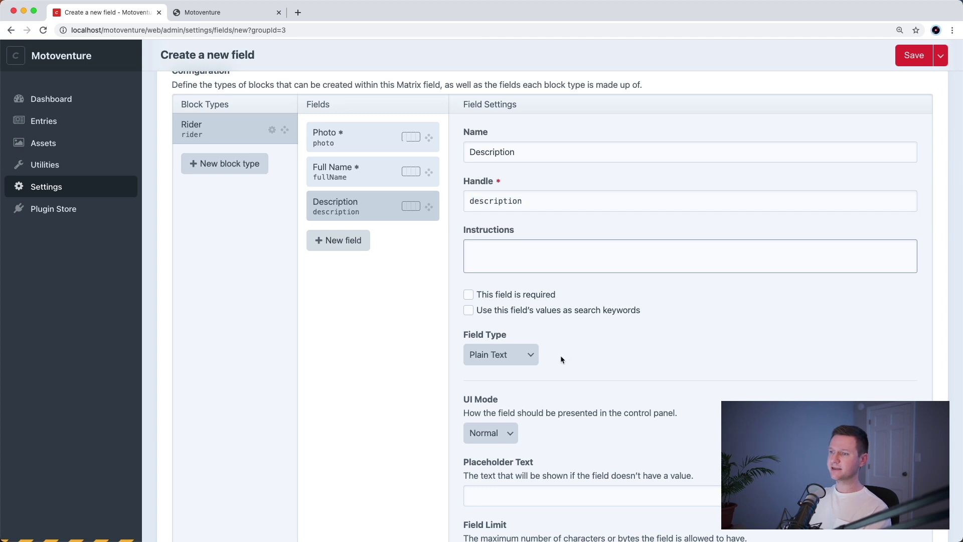
{"action": "left_click", "coordinate": [518, 297]}
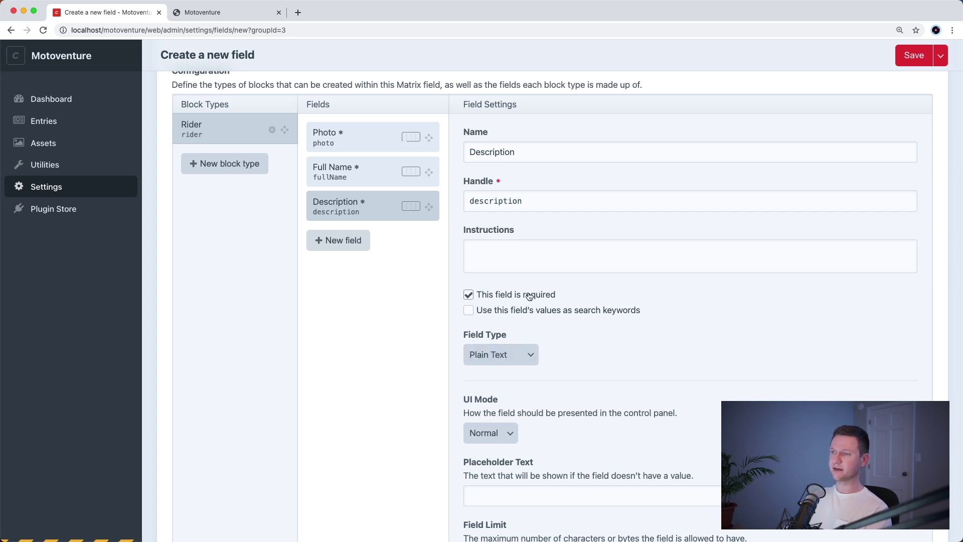
{"action": "scroll", "coordinate": [543, 355], "scroll_direction": "down", "scroll_amount": 4}
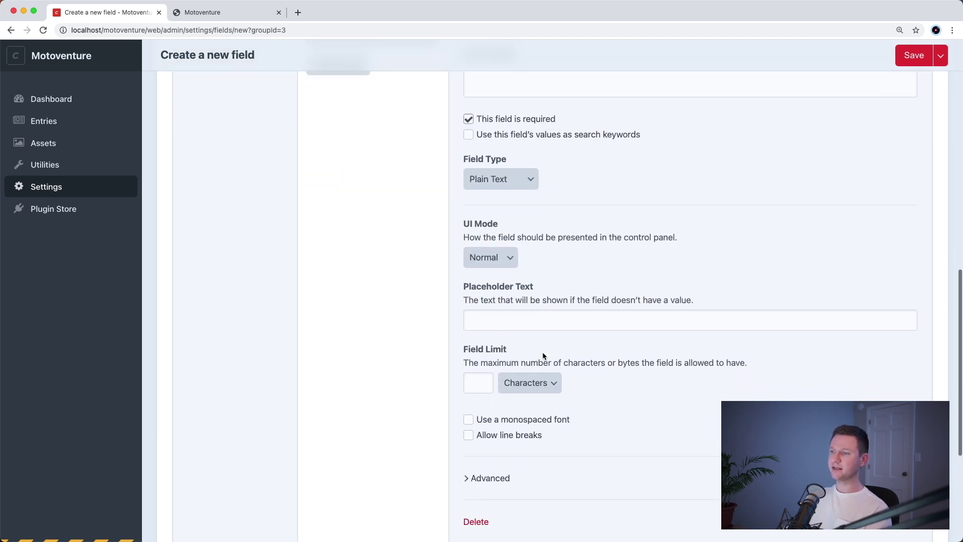
{"action": "left_click", "coordinate": [525, 434]}
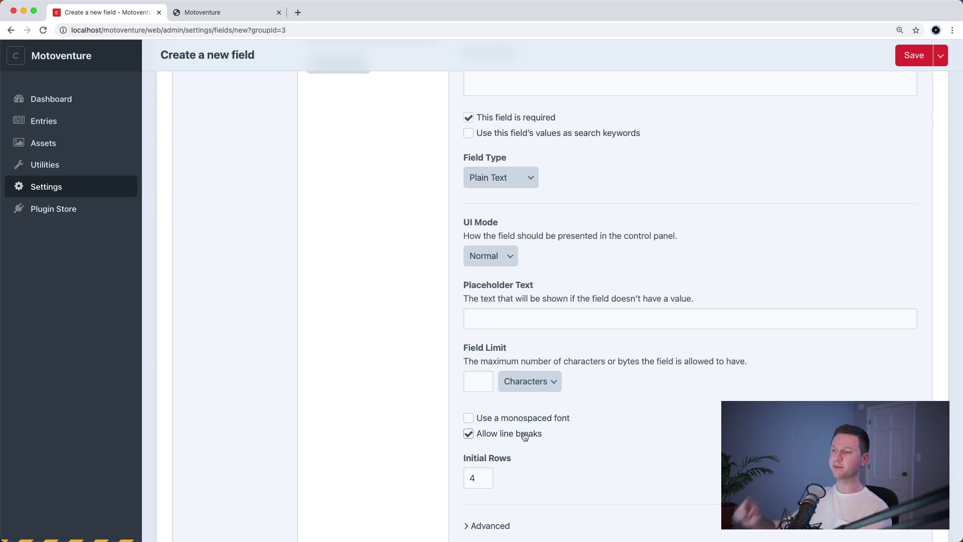
{"action": "key", "text": "Tab"}
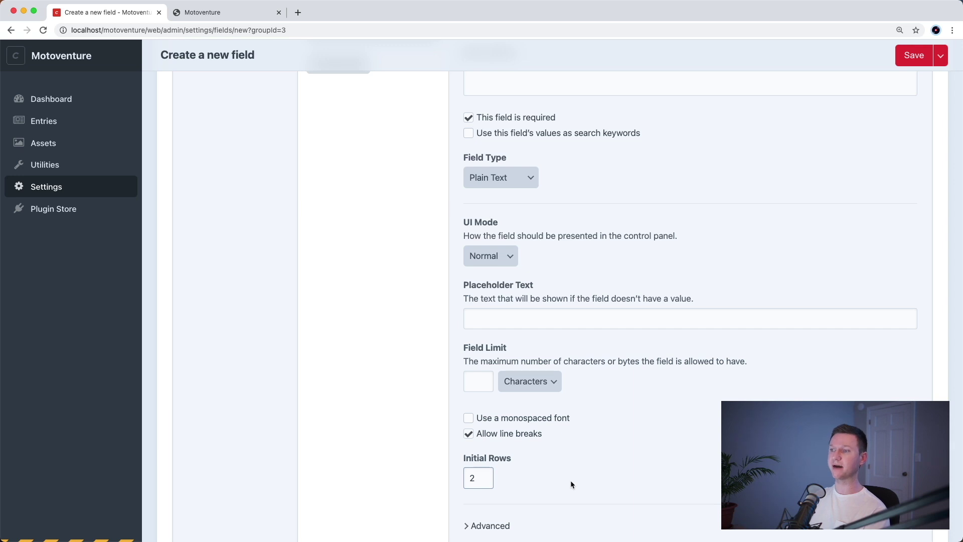
{"action": "scroll", "coordinate": [552, 301], "scroll_direction": "up", "scroll_amount": 7}
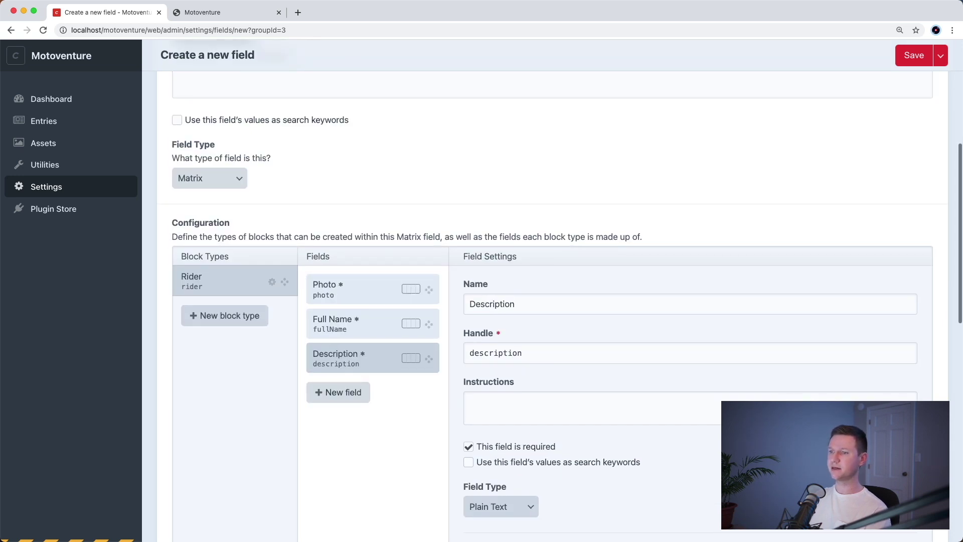
- Save the Riders Matrix field, then edit the Home entry type under Settings > Sections
{"action": "left_click", "coordinate": [913, 56]}
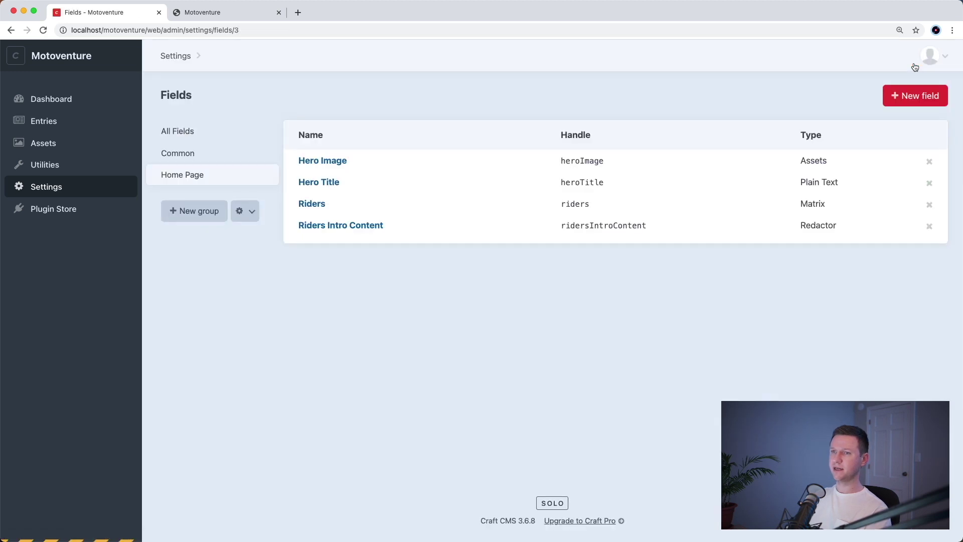
{"action": "left_click", "coordinate": [97, 193]}
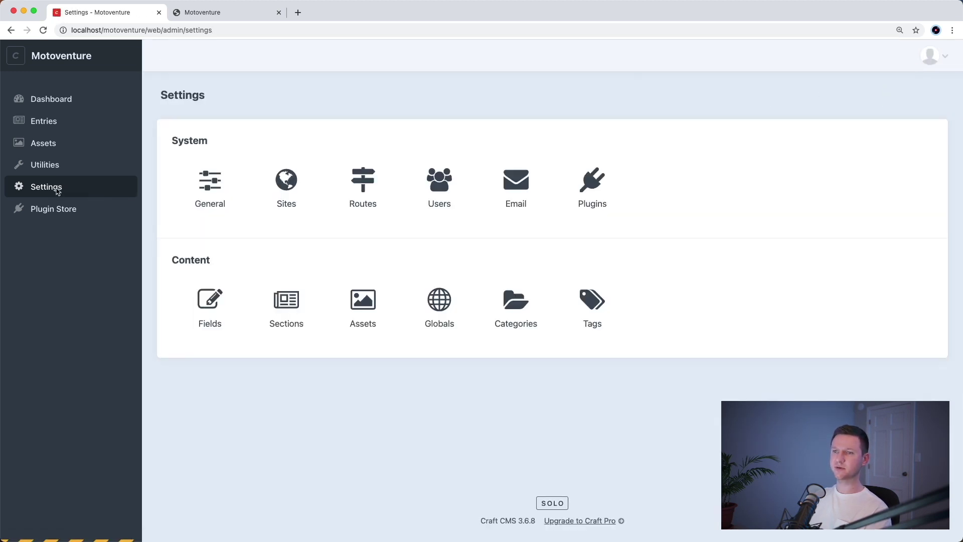
{"action": "left_click", "coordinate": [292, 315]}
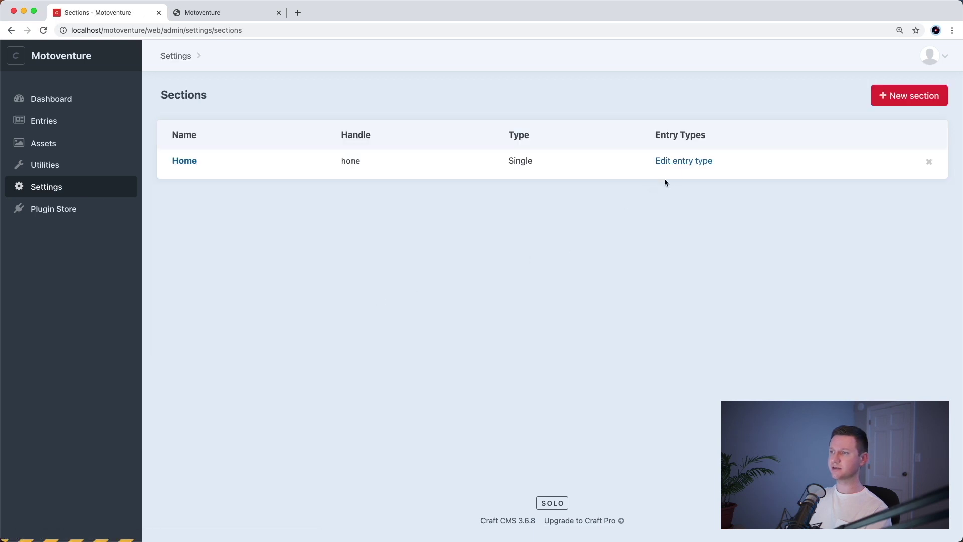
{"action": "left_click", "coordinate": [677, 163]}
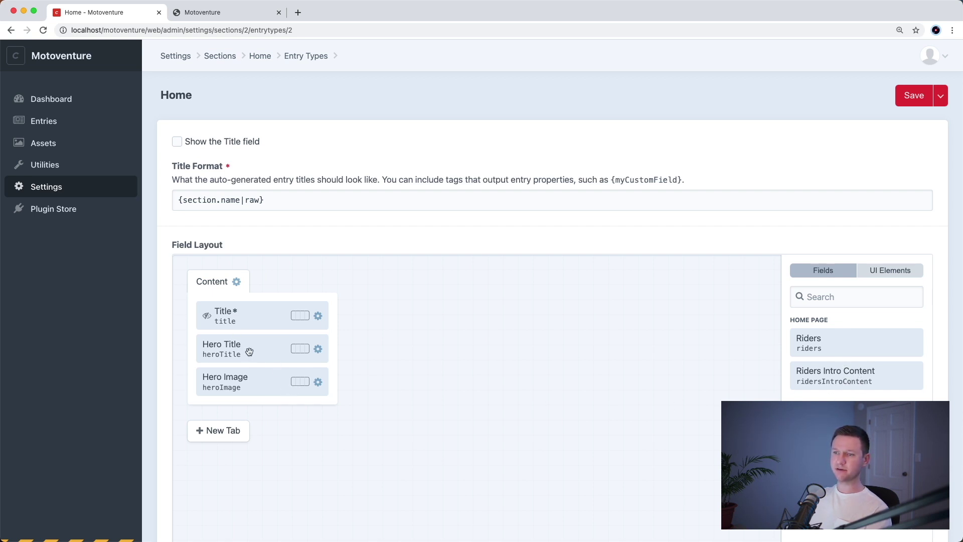
- Open the Home entry for editing from the entries list in a new tab
{"action": "key", "text": "ctrl+Tab"}
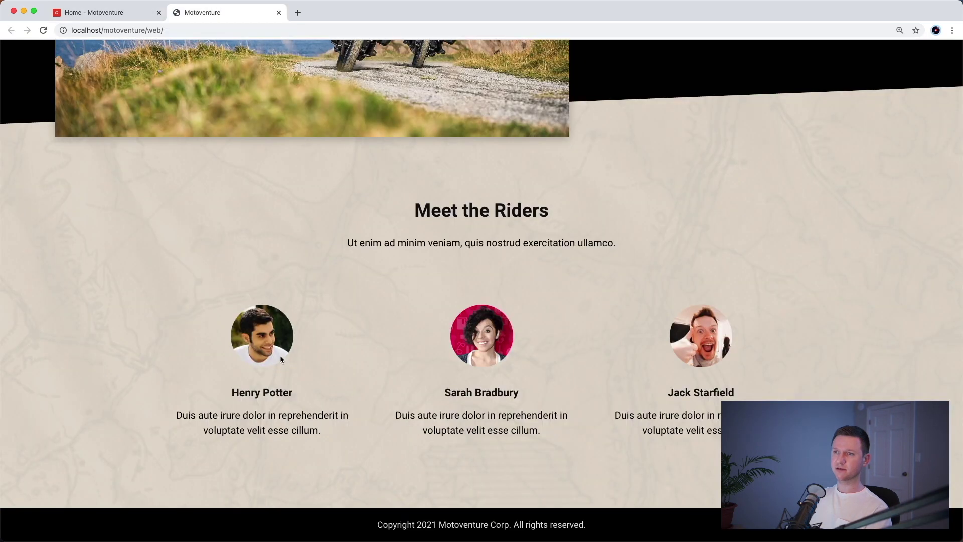
{"action": "key", "text": "ctrl+shift+Tab"}
{"action": "left_click", "coordinate": [75, 124], "text": "super"}
{"action": "key", "text": "ctrl+Tab"}
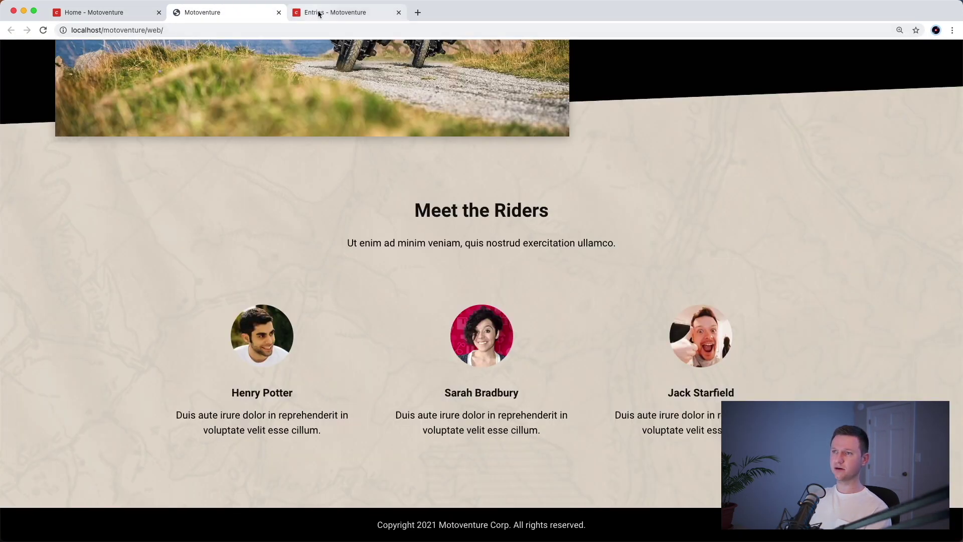
{"action": "key", "text": "ctrl+Tab"}
{"action": "left_click", "coordinate": [346, 166]}
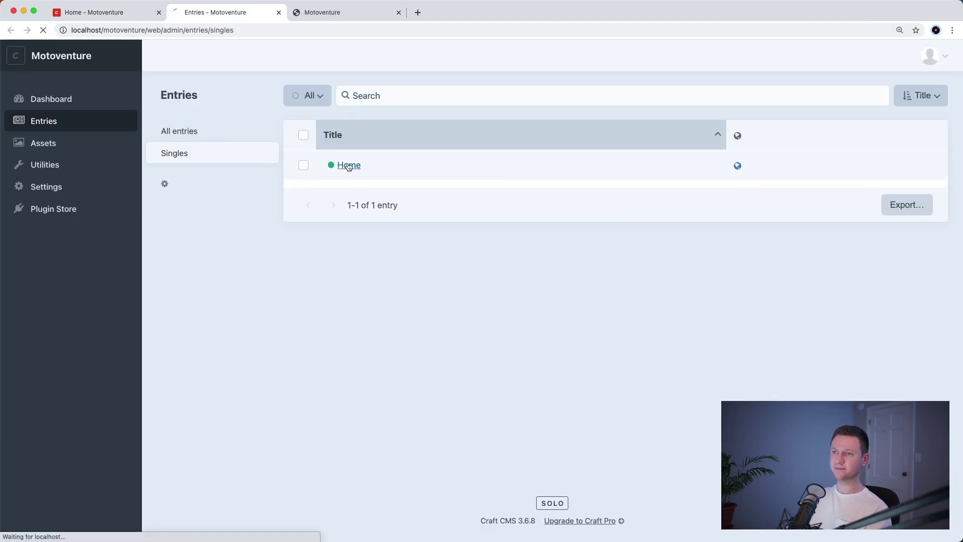
- Screenshot the empty area below the hero image and return to the Home entry type layout
{"action": "key", "text": "super+shift+4"}
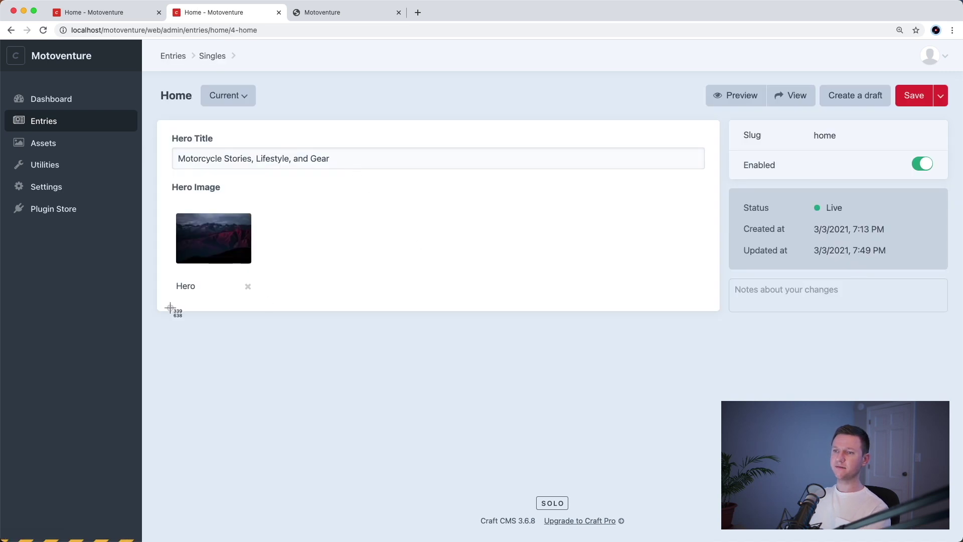
{"action": "left_click_drag", "start_coordinate": [170, 306], "coordinate": [680, 480]}
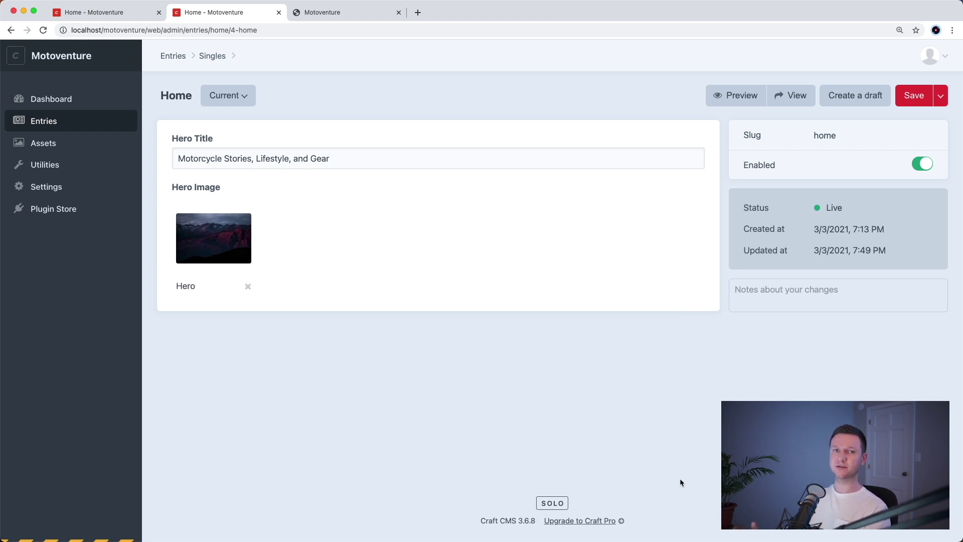
{"action": "key", "text": "ctrl+shift+Tab"}
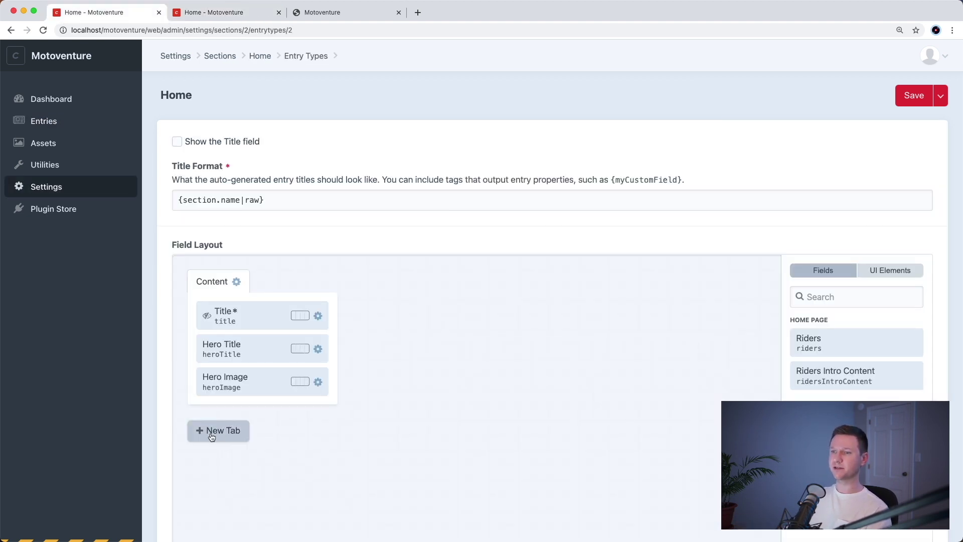
- Create a Riders layout tab holding Riders Intro Content followed by the Riders field
{"action": "left_click", "coordinate": [210, 431]}
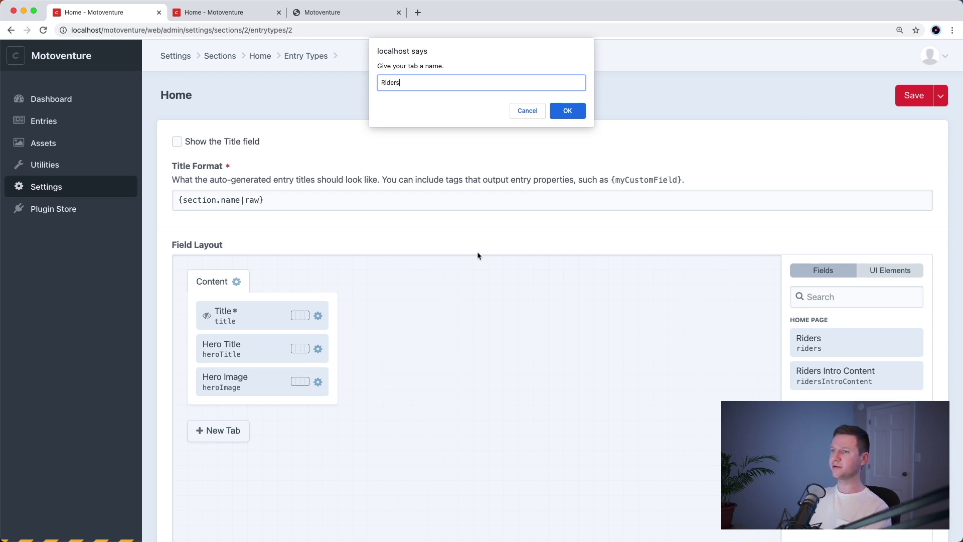
{"action": "key", "text": "Return"}
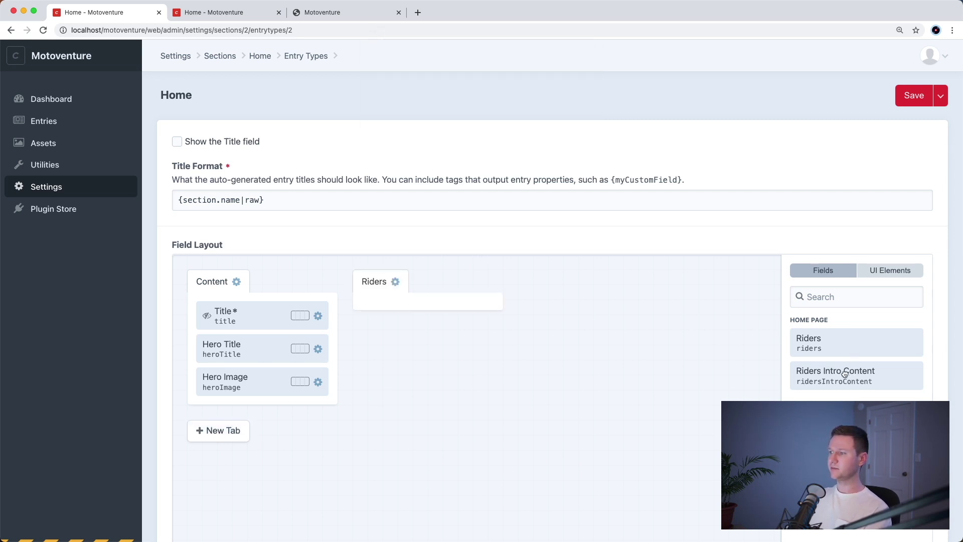
{"action": "left_click_drag", "start_coordinate": [855, 371], "coordinate": [501, 317]}
{"action": "left_click_drag", "start_coordinate": [852, 343], "coordinate": [461, 351]}
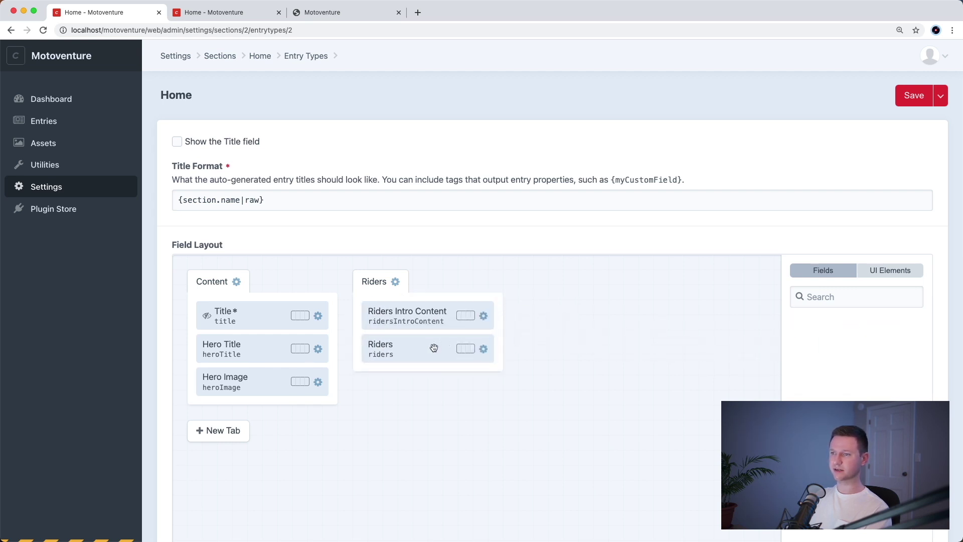
- Rename the Content tab to Hero and save the entry type layout
{"action": "left_click", "coordinate": [236, 281]}
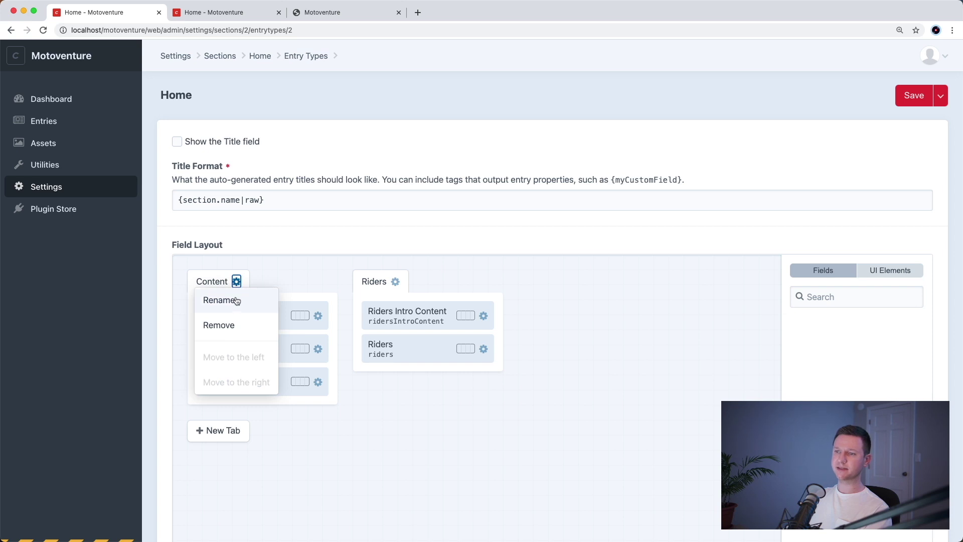
{"action": "left_click", "coordinate": [236, 300]}
{"action": "type", "text": "Hero"}
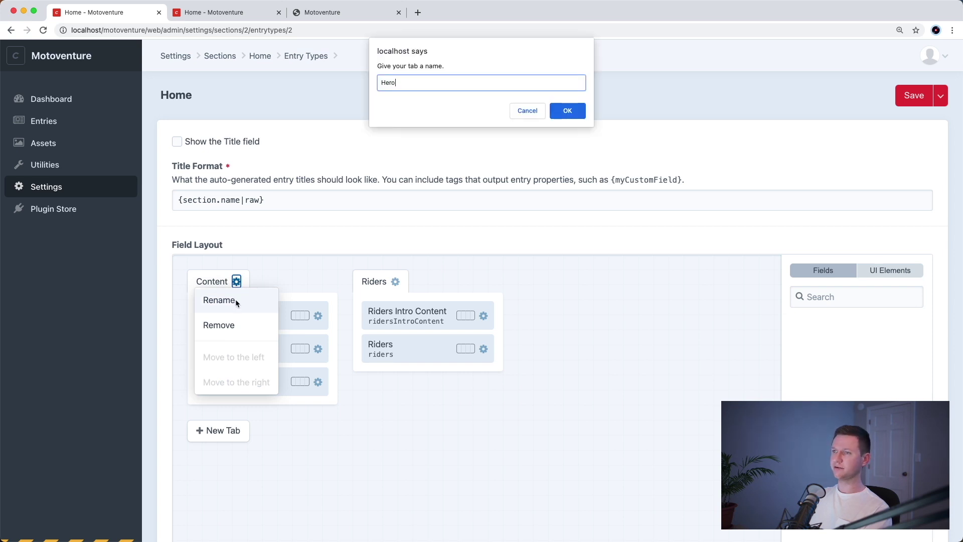
{"action": "key", "text": "Return"}
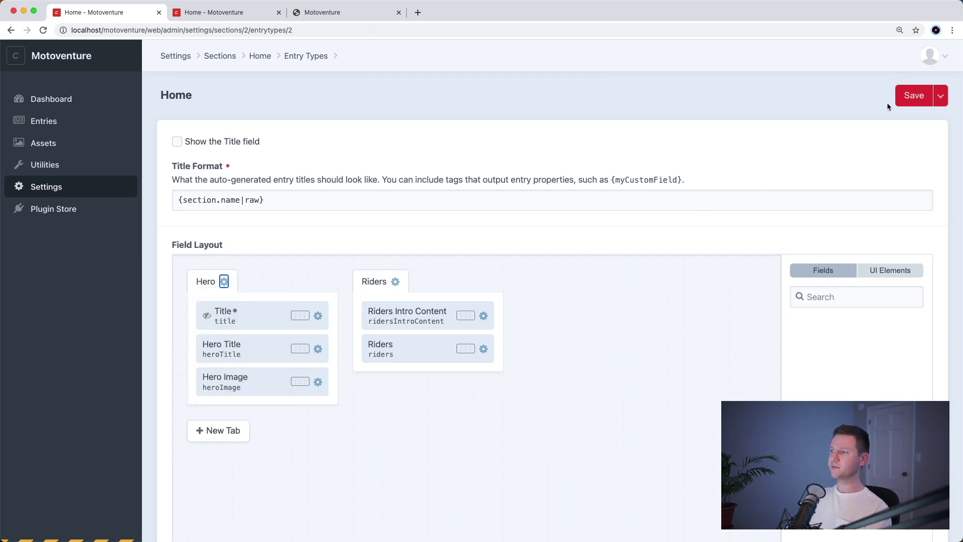
{"action": "left_click", "coordinate": [912, 101]}
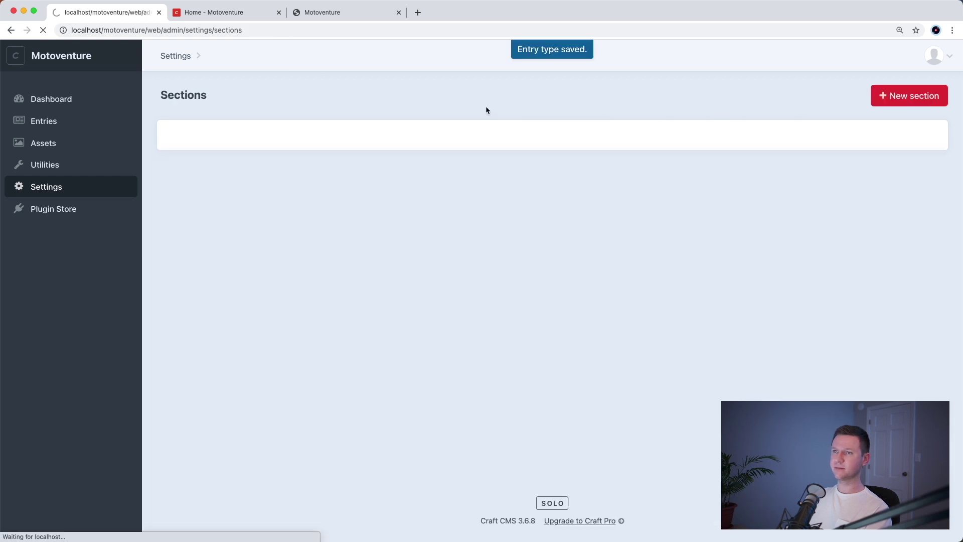
{"action": "left_click", "coordinate": [239, 15]}
- Reload the Home entry and enter 'Testing' as the Riders intro content
{"action": "key", "text": "super+r"}
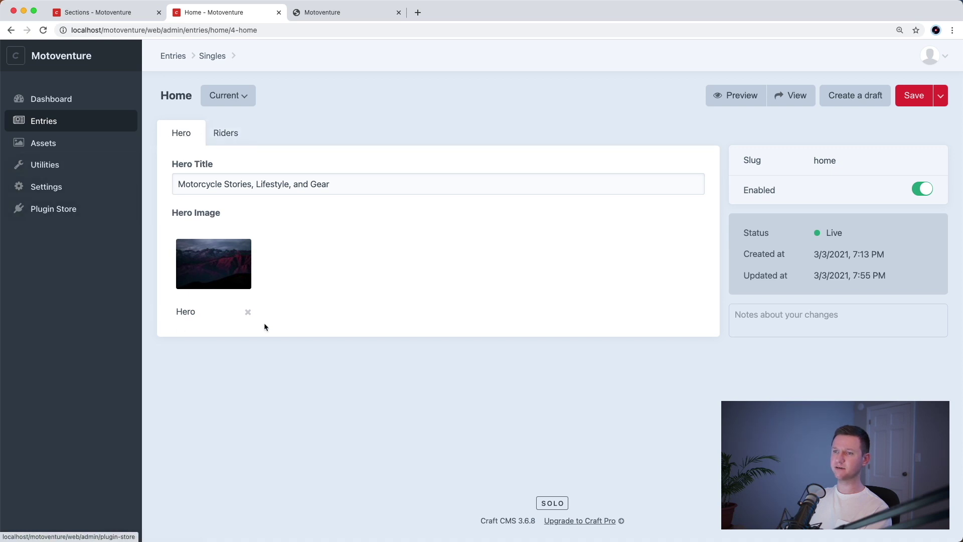
{"action": "left_click", "coordinate": [225, 132]}
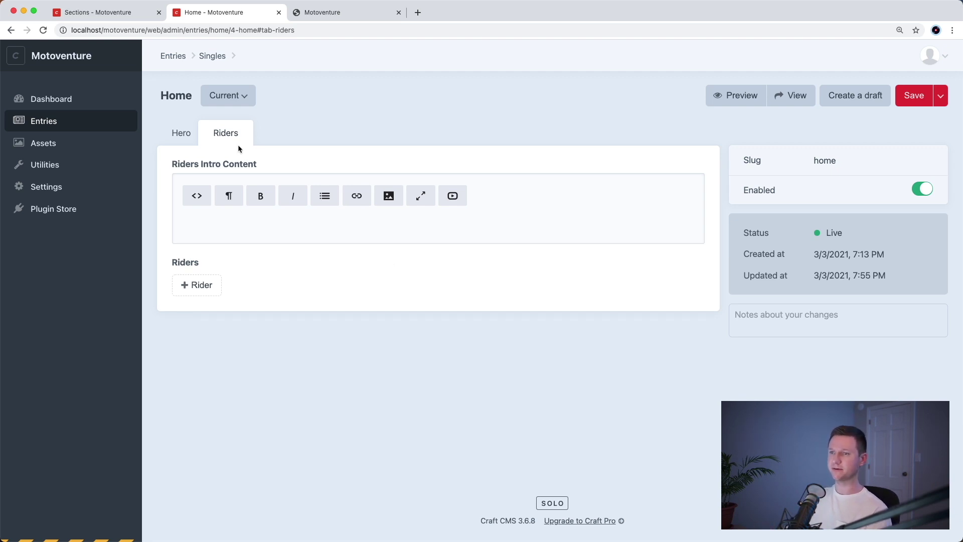
{"action": "left_click", "coordinate": [272, 226]}
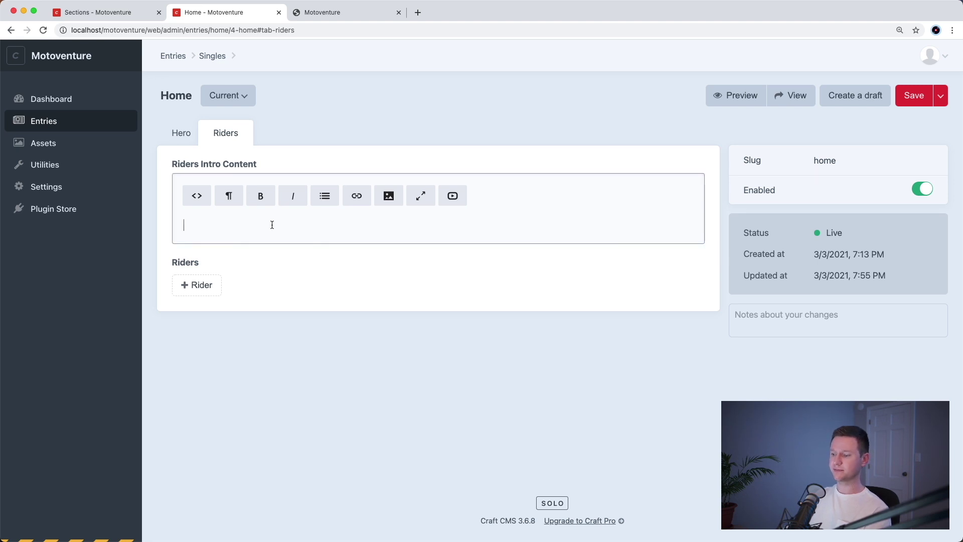
{"action": "type", "text": "Testing."}
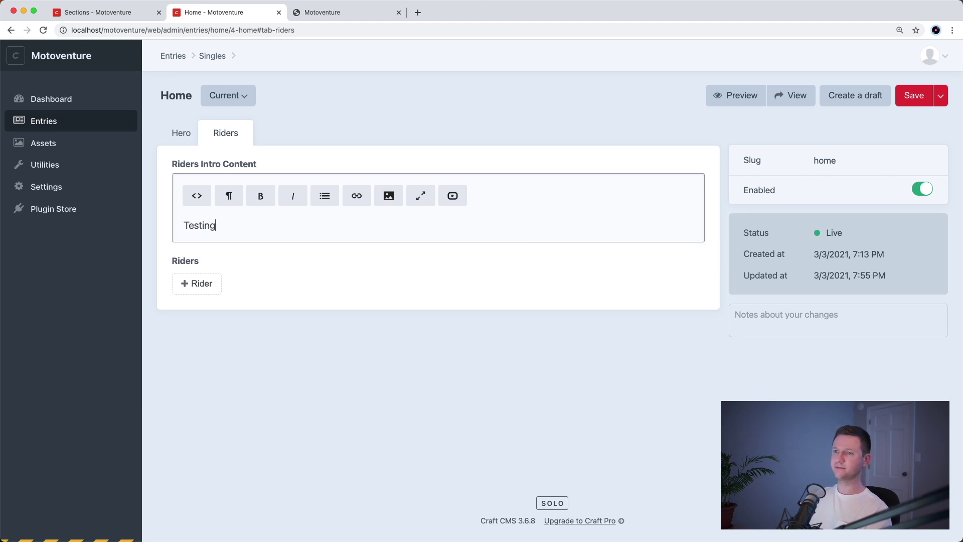
- Add a Rider block with Full Name 'Test 1' and Description 'Testing'
{"action": "left_click", "coordinate": [213, 284]}
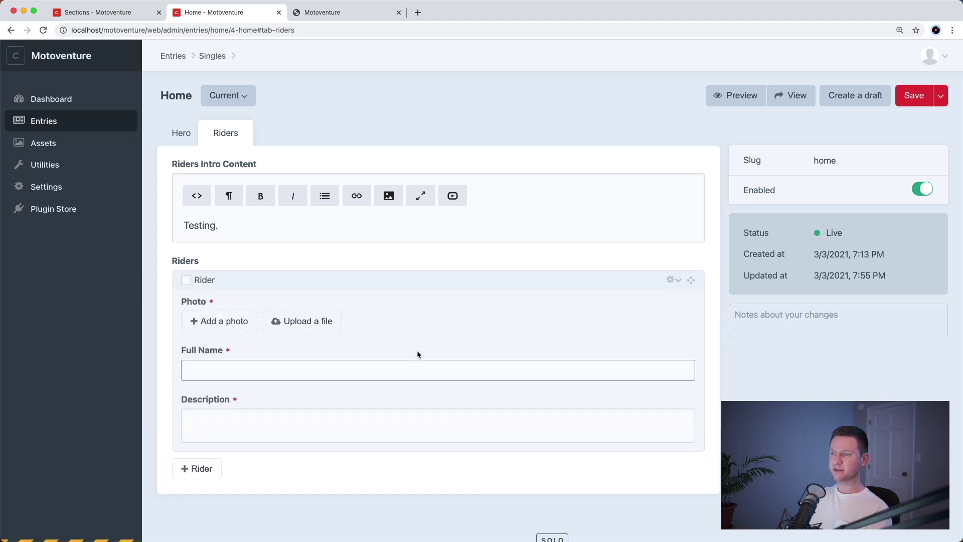
{"action": "type", "text": "TEs"}
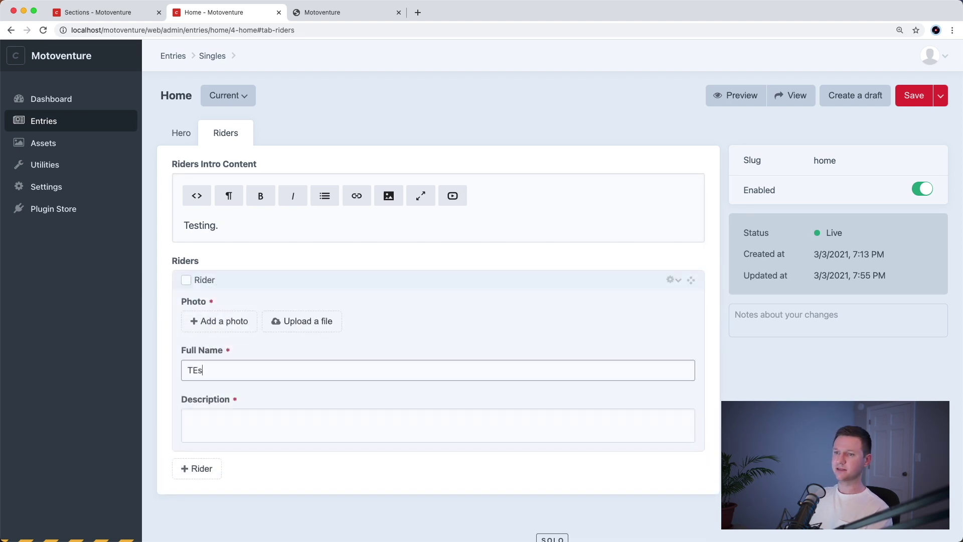
{"action": "type", "text": "t"}
{"action": "key", "text": "BackSpace"}
{"action": "key", "text": "BackSpace"}
{"action": "key", "text": "BackSpace"}
{"action": "key", "text": "BackSpace"}
{"action": "type", "text": "e"}
{"action": "left_click", "coordinate": [188, 419]}
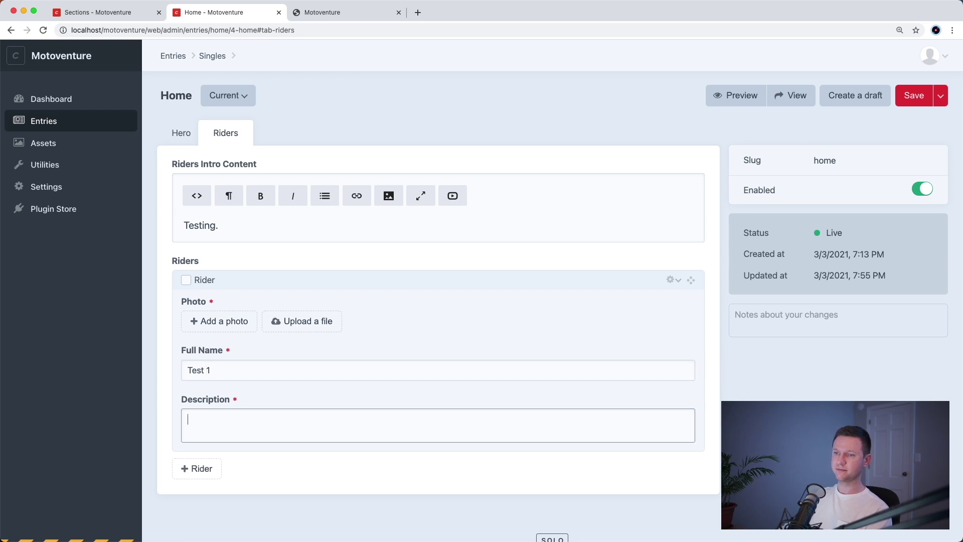
{"action": "type", "text": "Testing"}
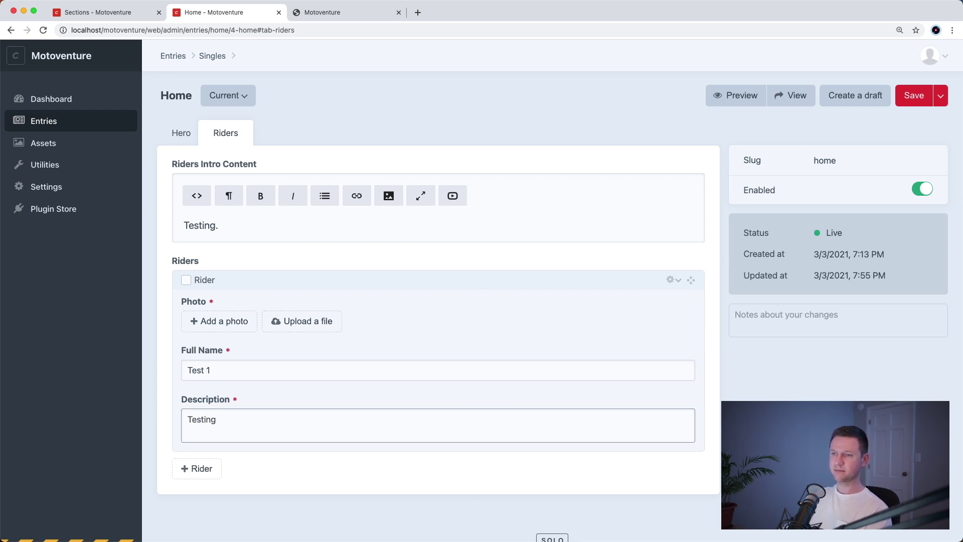
{"action": "scroll", "coordinate": [345, 507], "scroll_direction": "down", "scroll_amount": 2}
- Upload the rider portrait images and set one as the first rider's photo
{"action": "left_click", "coordinate": [234, 284]}
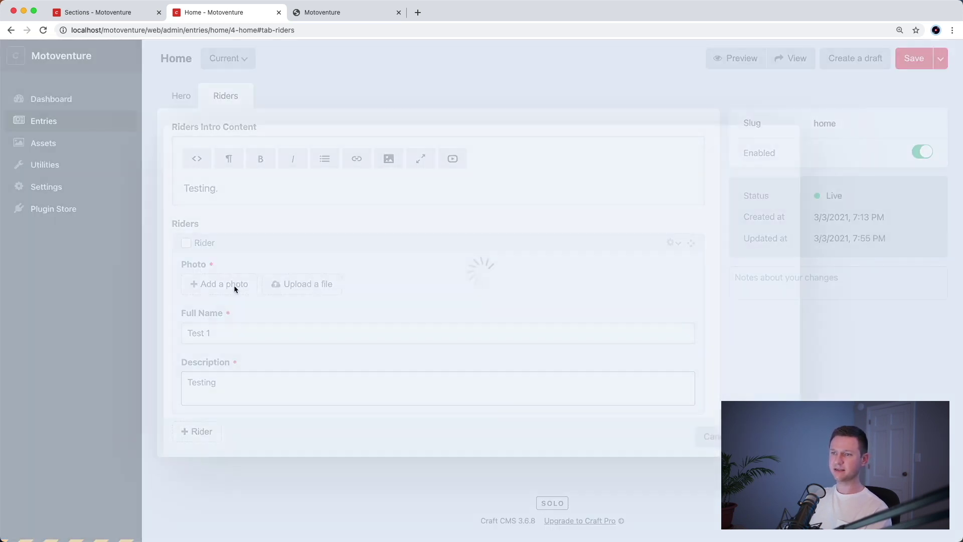
{"action": "left_click_drag", "start_coordinate": [234, 288], "coordinate": [354, 359]}
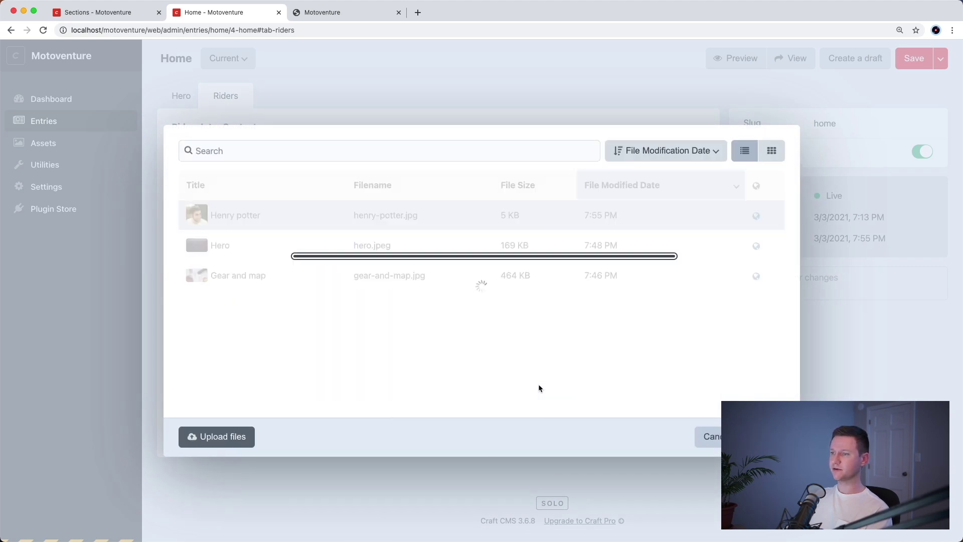
{"action": "left_click_drag", "start_coordinate": [516, 344], "coordinate": [530, 345]}
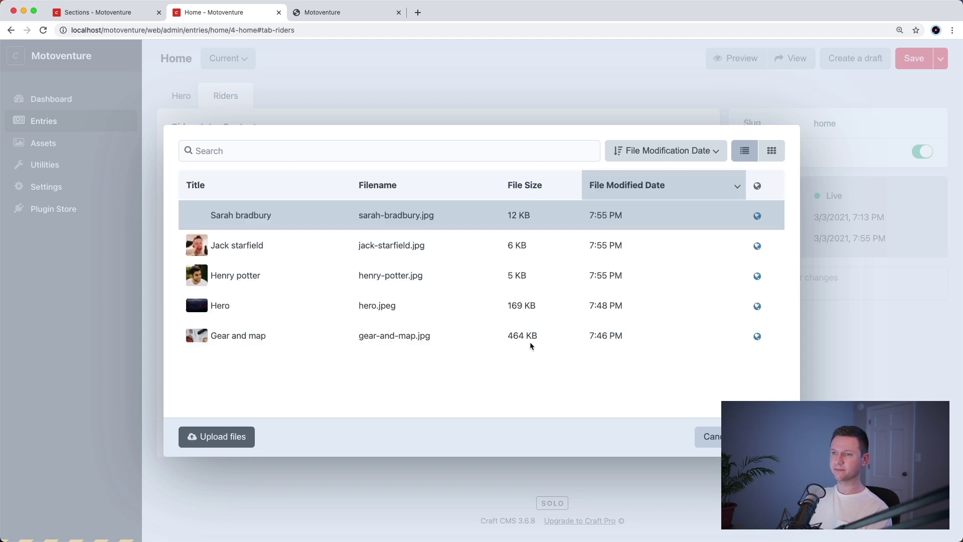
{"action": "double_click", "coordinate": [297, 275]}
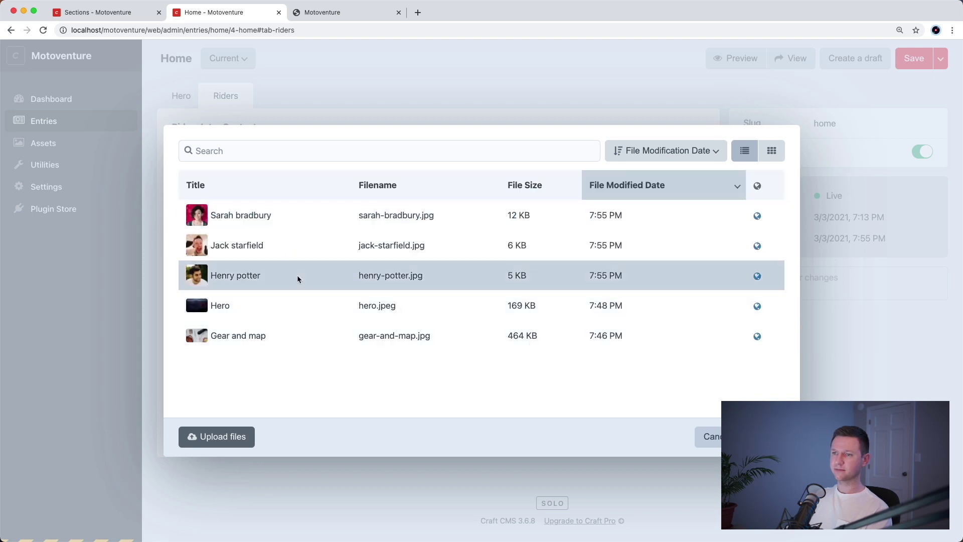
- Replace the first rider's name and description with real text, then add a second Rider block
{"action": "left_click", "coordinate": [323, 410]}
{"action": "scroll", "coordinate": [337, 416], "scroll_direction": "down", "scroll_amount": 3}
{"action": "key", "text": "super+a"}
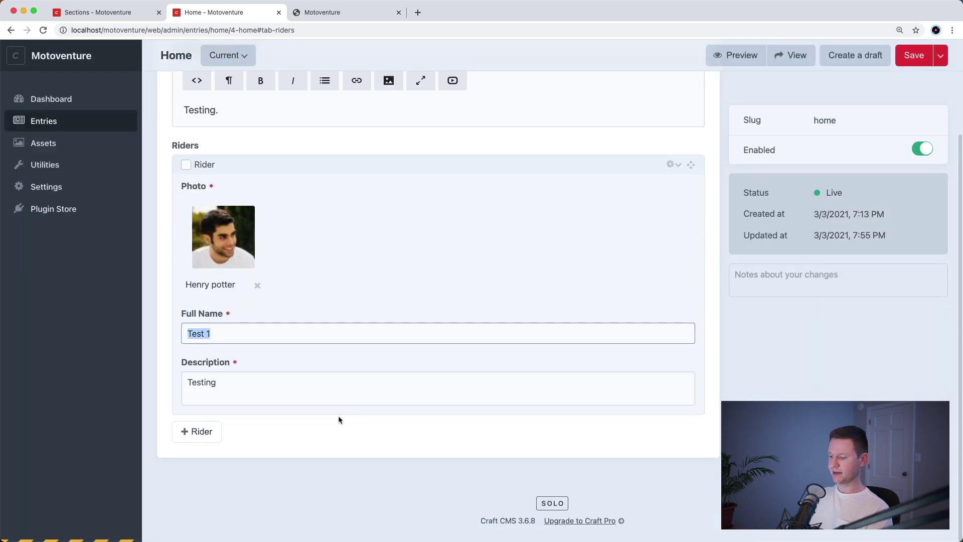
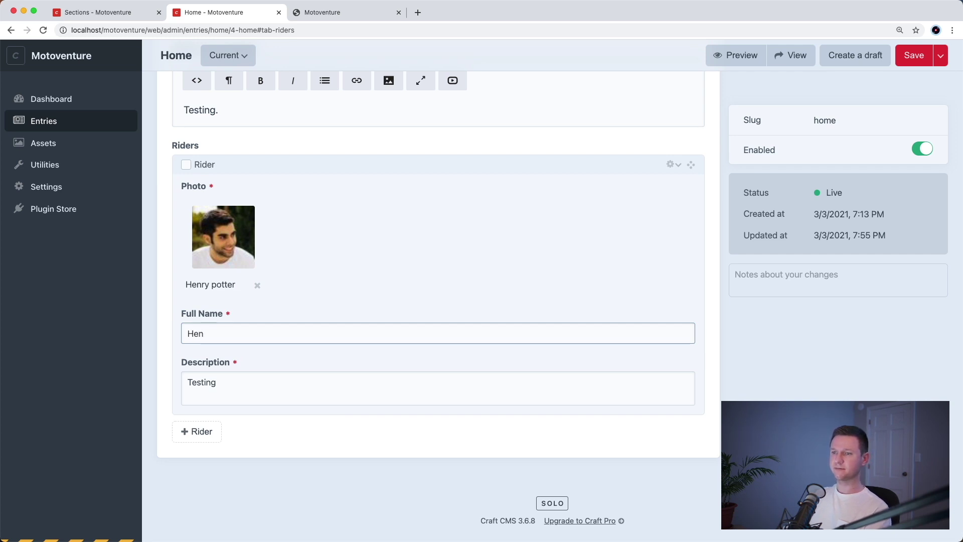
{"action": "key", "text": "Tab"}
{"action": "key", "text": "super+Tab"}
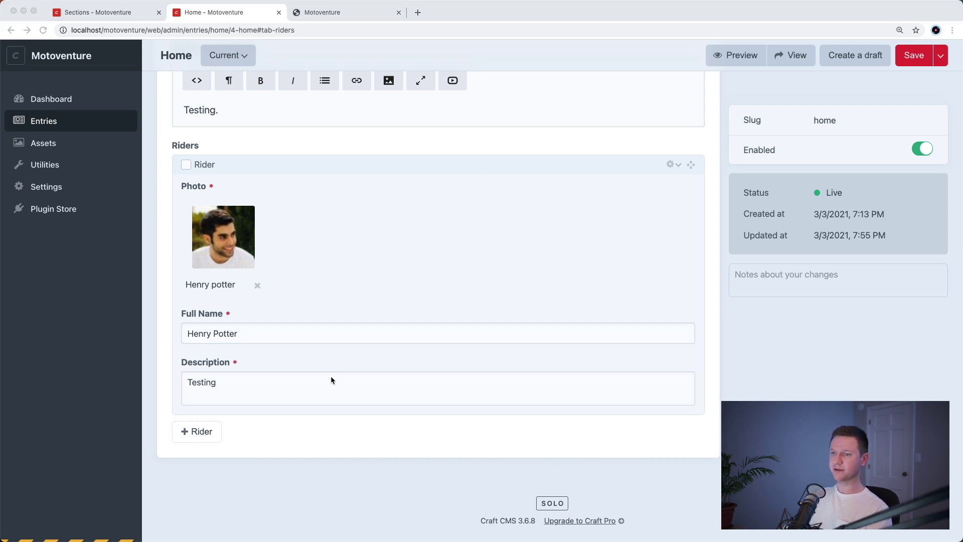
{"action": "key", "text": "super+Tab"}
{"action": "type", "text": "Duis aute irure dolor in reprehenderit in voluptate velit esse cillum."}
{"action": "left_click", "coordinate": [191, 430]}
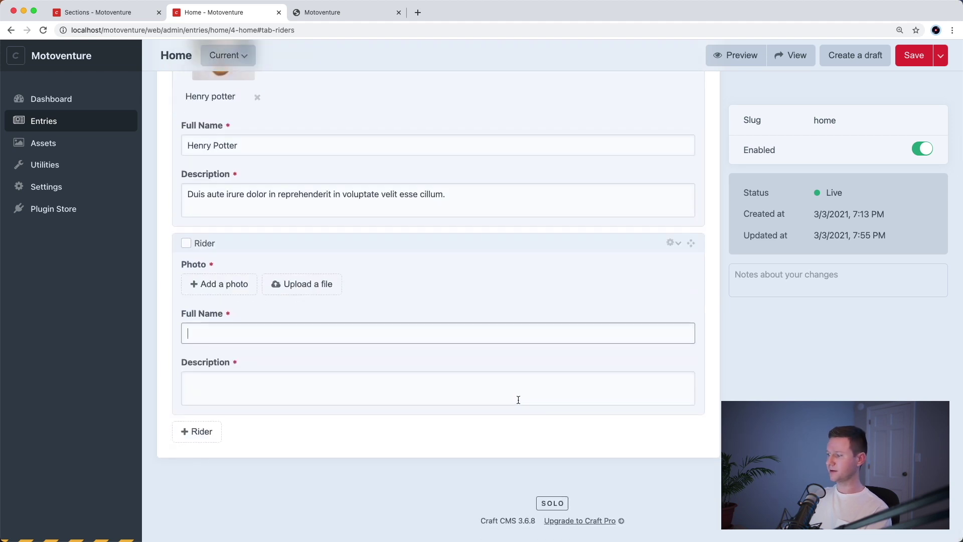
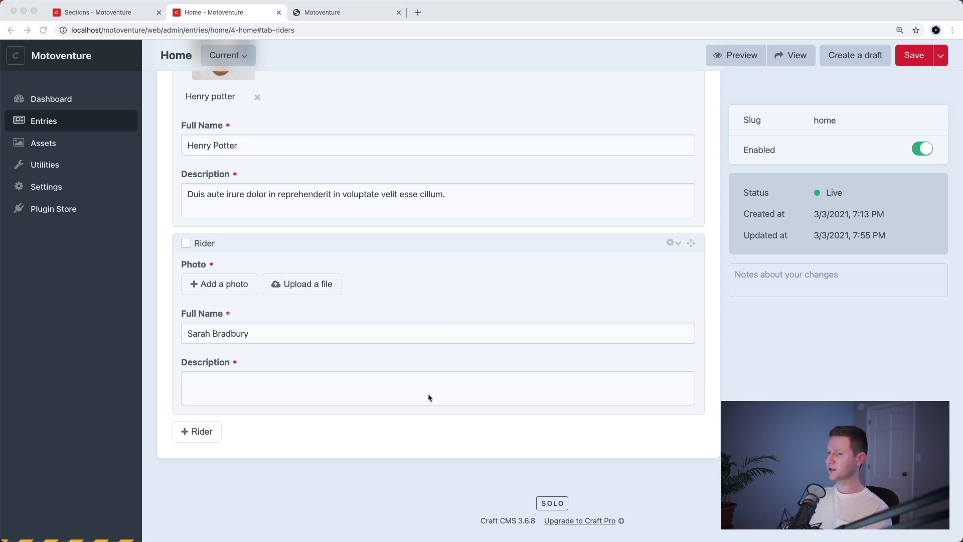
- Fill the second rider's full name, lorem description, and matching portrait photo
{"action": "left_click", "coordinate": [316, 379]}
{"action": "type", "text": "Duis aute irure dolor in reprehenderit in voluptate velit esse cillum."}
{"action": "left_click", "coordinate": [215, 287]}
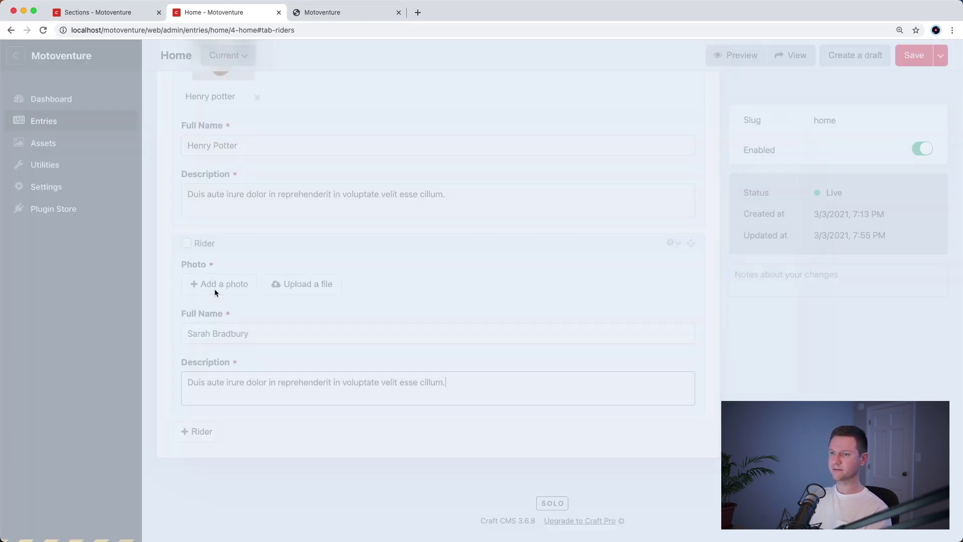
{"action": "double_click", "coordinate": [271, 216]}
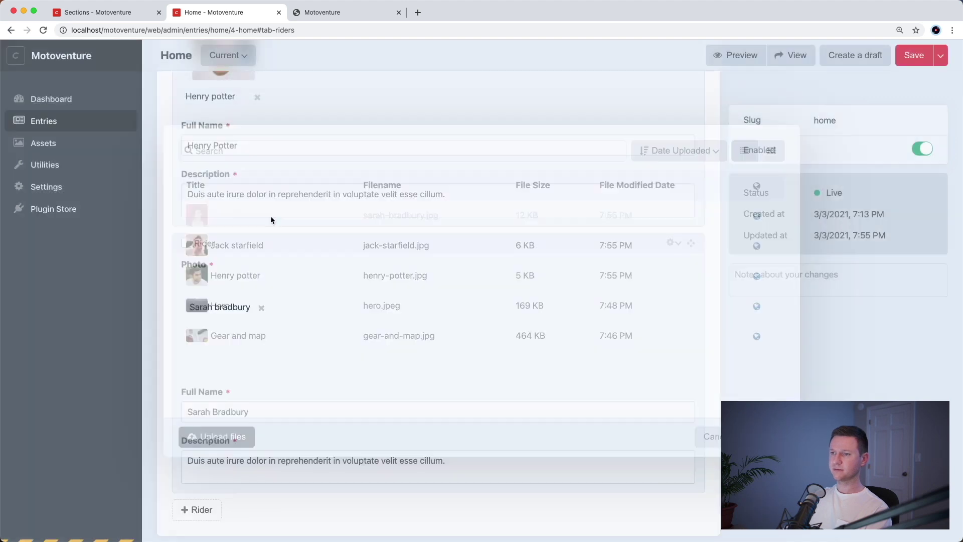
{"action": "scroll", "coordinate": [290, 443], "scroll_direction": "down", "scroll_amount": 3}
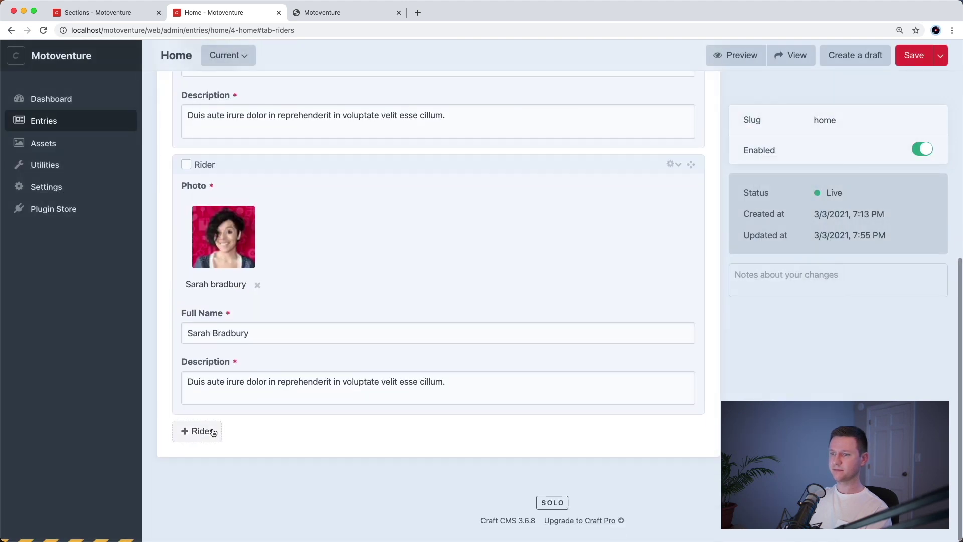
- Add a third Rider block with full name, lorem description, and matching portrait photo
{"action": "left_click", "coordinate": [200, 430]}
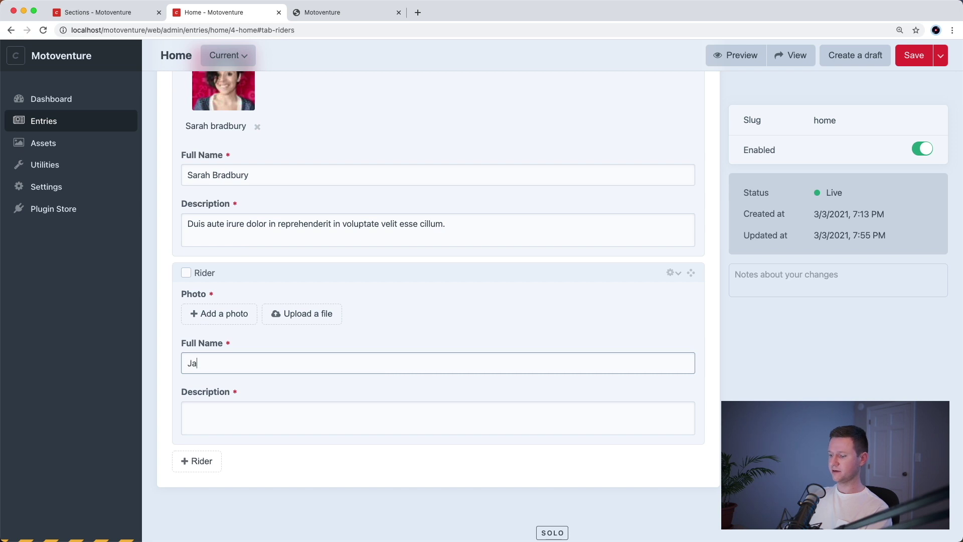
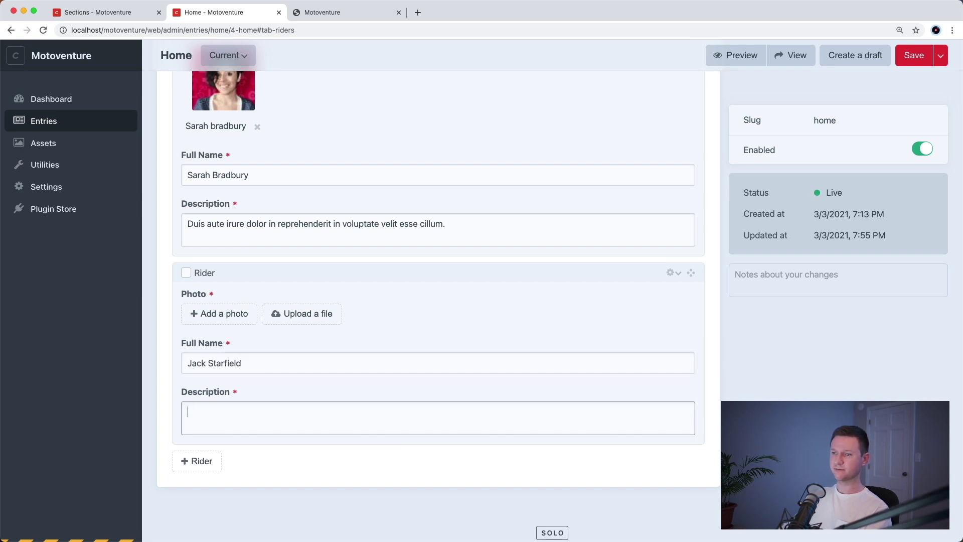
{"action": "key", "text": "Tab"}
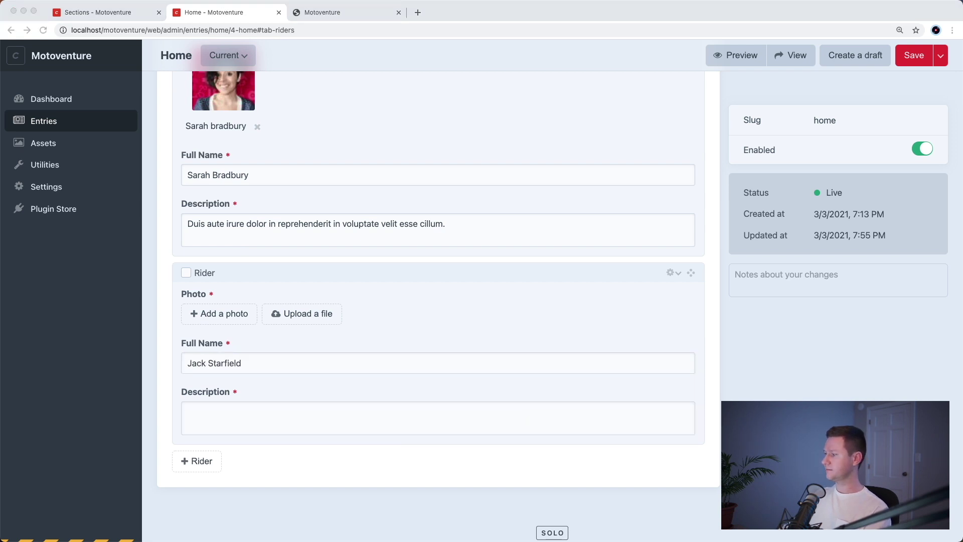
{"action": "left_click", "coordinate": [416, 414]}
{"action": "type", "text": "Duis aute irure dolor in reprehenderit in voluptate velit esse cillum."}
{"action": "left_click", "coordinate": [198, 314]}
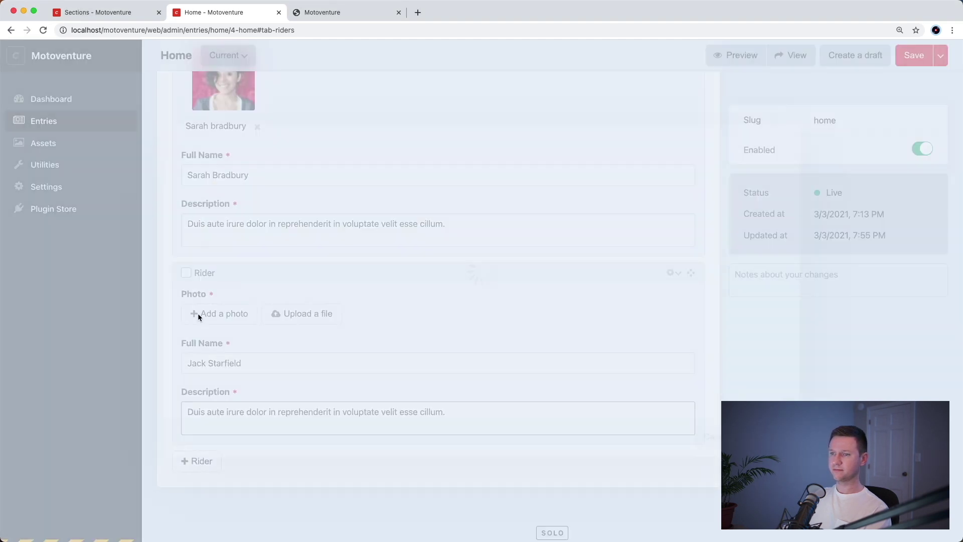
{"action": "double_click", "coordinate": [275, 240]}
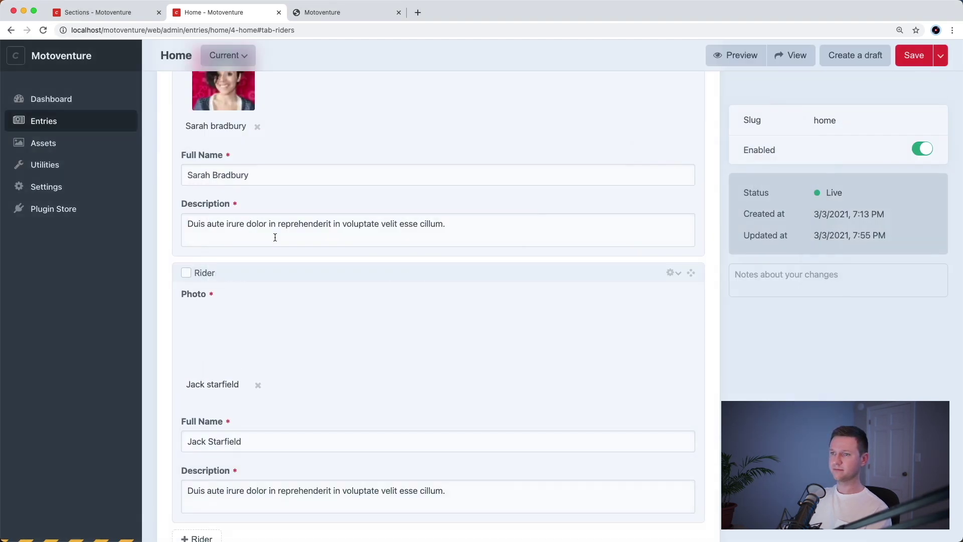
{"action": "scroll", "coordinate": [484, 329], "scroll_direction": "down", "scroll_amount": 3}
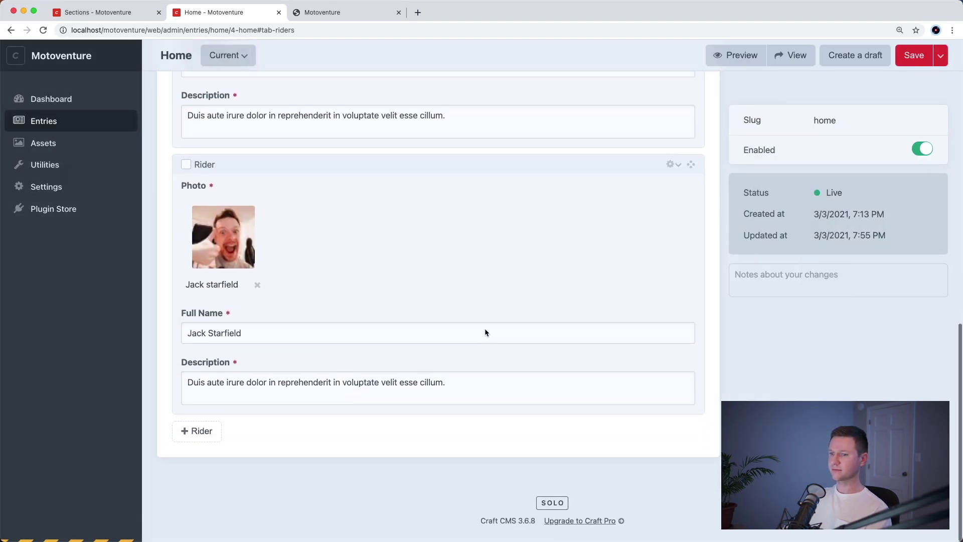
{"action": "scroll", "coordinate": [485, 329], "scroll_direction": "up", "scroll_amount": 5}
{"action": "scroll", "coordinate": [485, 328], "scroll_direction": "up", "scroll_amount": 10}
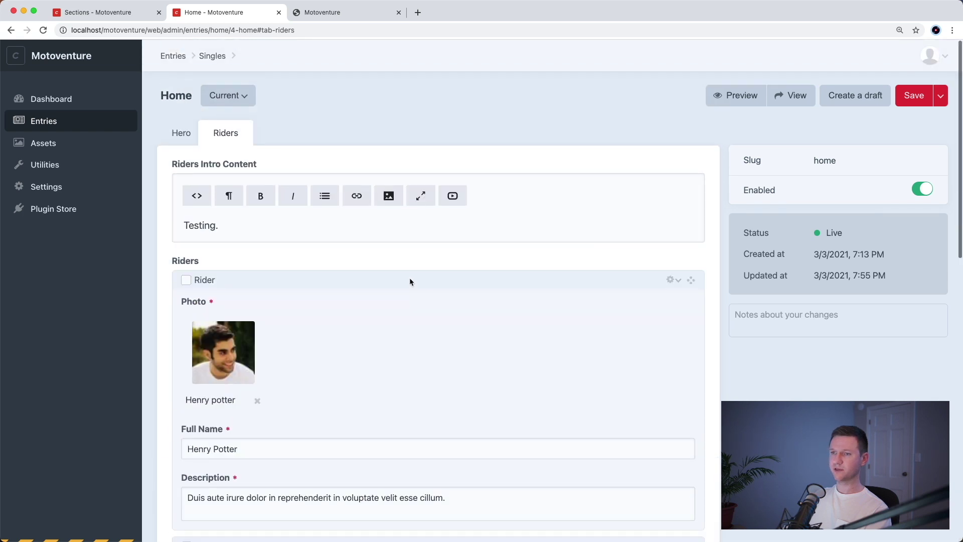
- Replace the 'Testing.' intro with the Meet the Riders heading and paragraph, and save
{"action": "left_click", "coordinate": [364, 224]}
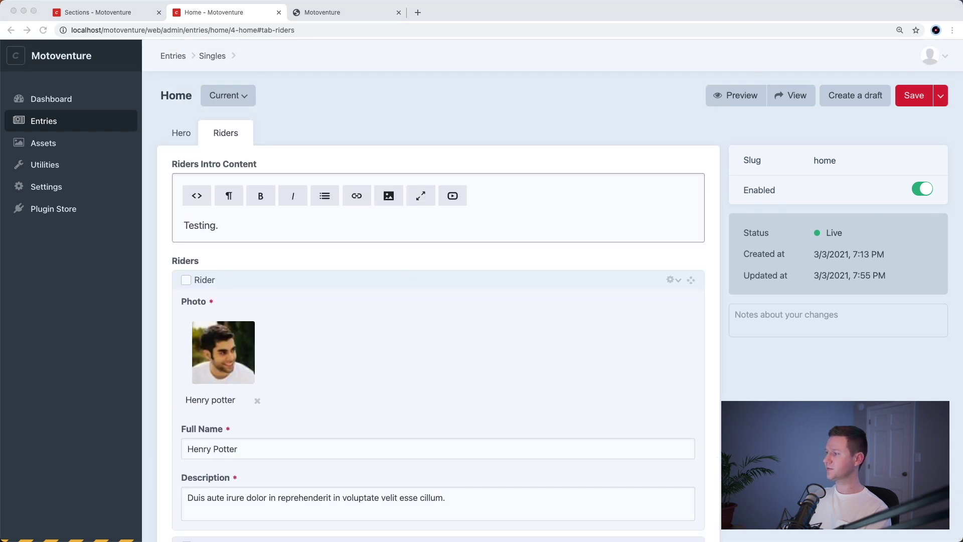
{"action": "left_click", "coordinate": [553, 230]}
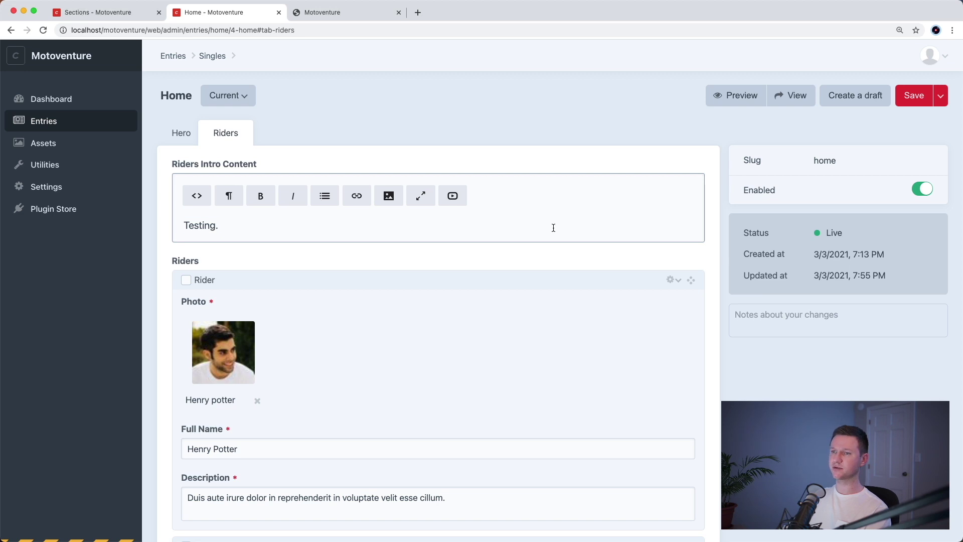
{"action": "key", "text": "super+a"}
{"action": "type", "text": "Meet the Riders Ut enim ad minim veniam, quis nostrud exercitation ullamco."}
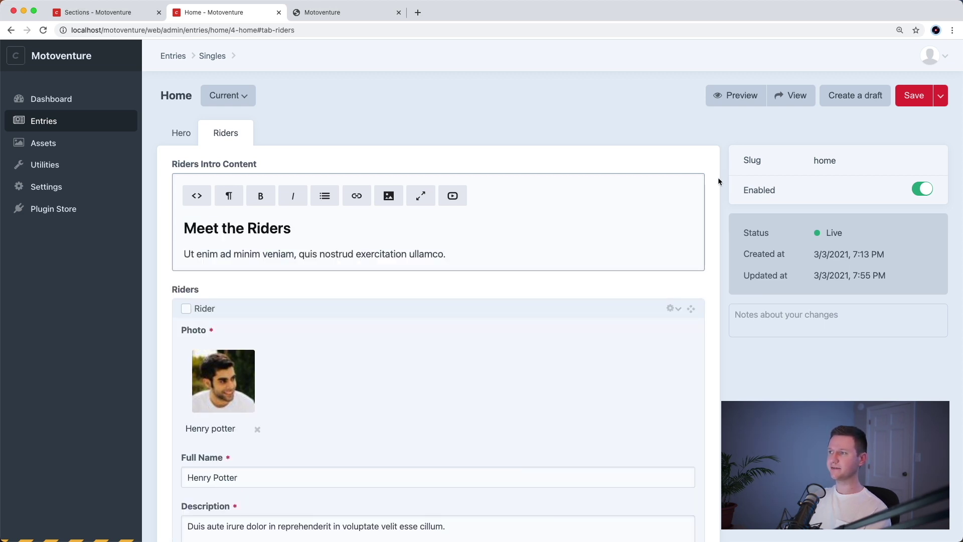
{"action": "left_click", "coordinate": [917, 99]}
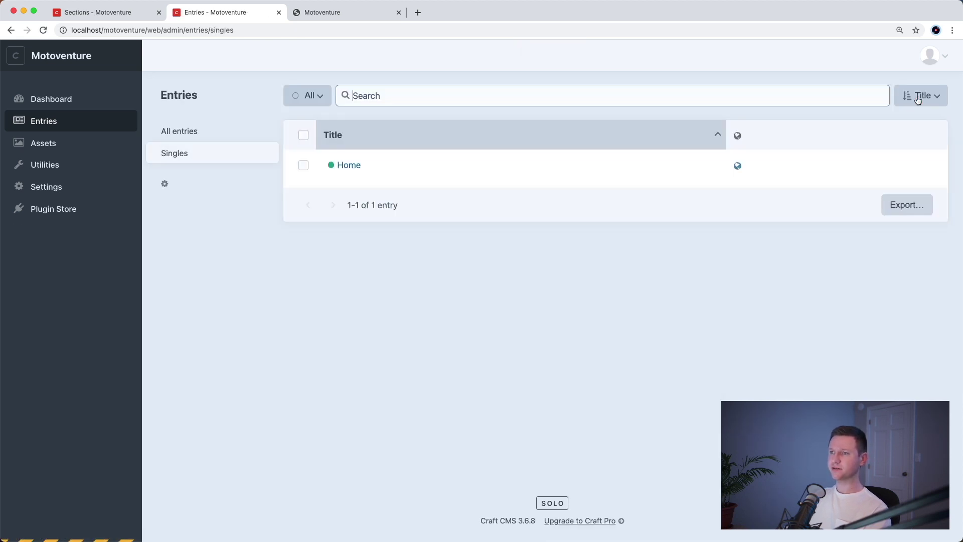
- Check the live Motoventure site, then bring up the home.twig template
{"action": "key", "text": "ctrl+Tab"}
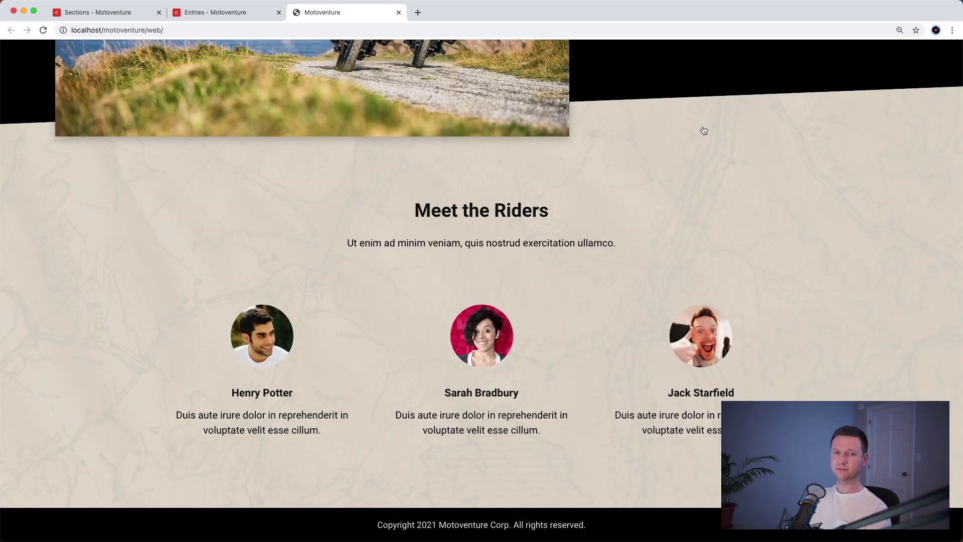
{"action": "key", "text": "super+Tab"}
{"action": "left_click", "coordinate": [657, 224]}
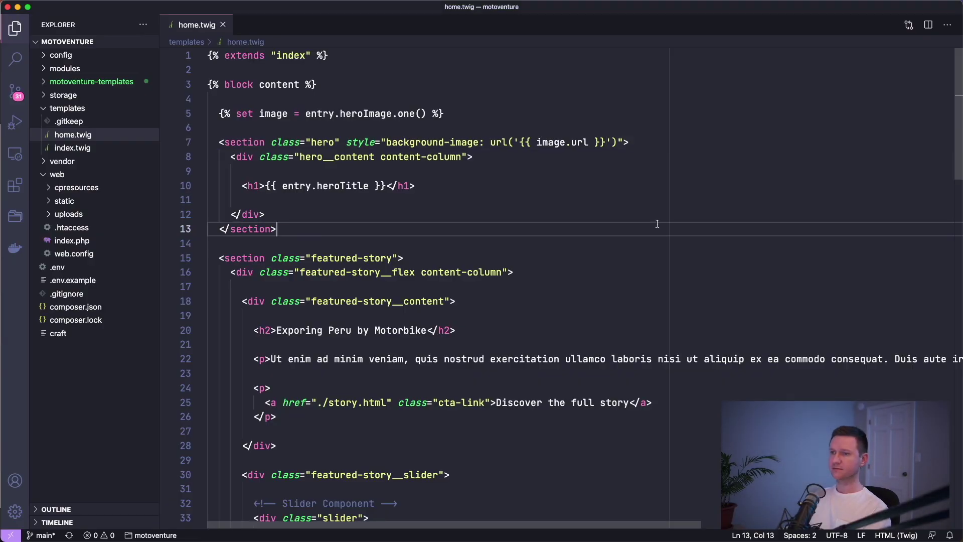
{"action": "scroll", "coordinate": [657, 223], "scroll_direction": "down", "scroll_amount": 15}
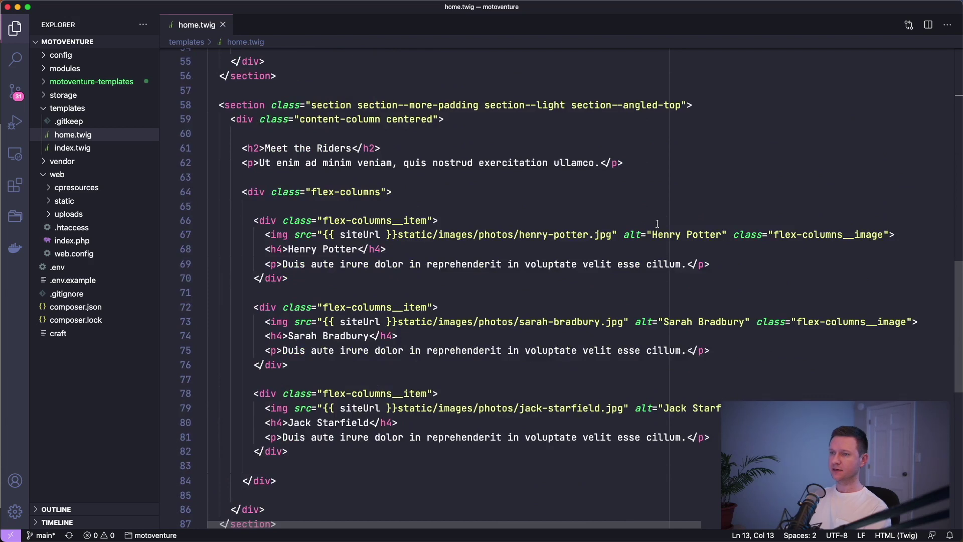
- Replace the hard-coded Meet the Riders heading and paragraph with a {# PLaceholder #} comment
{"action": "left_click_drag", "start_coordinate": [243, 148], "coordinate": [636, 166]}
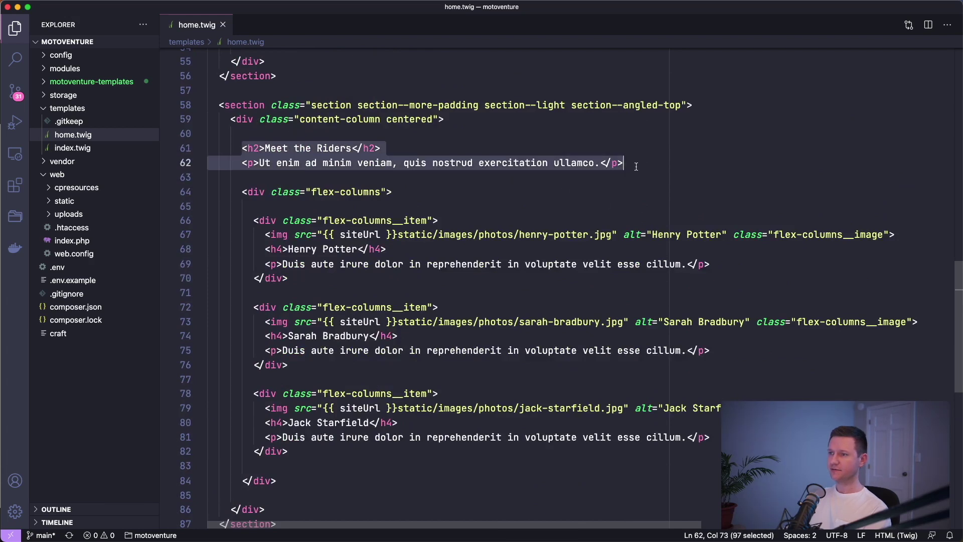
{"action": "key", "text": "BackSpace"}
{"action": "key", "text": "super+slash"}
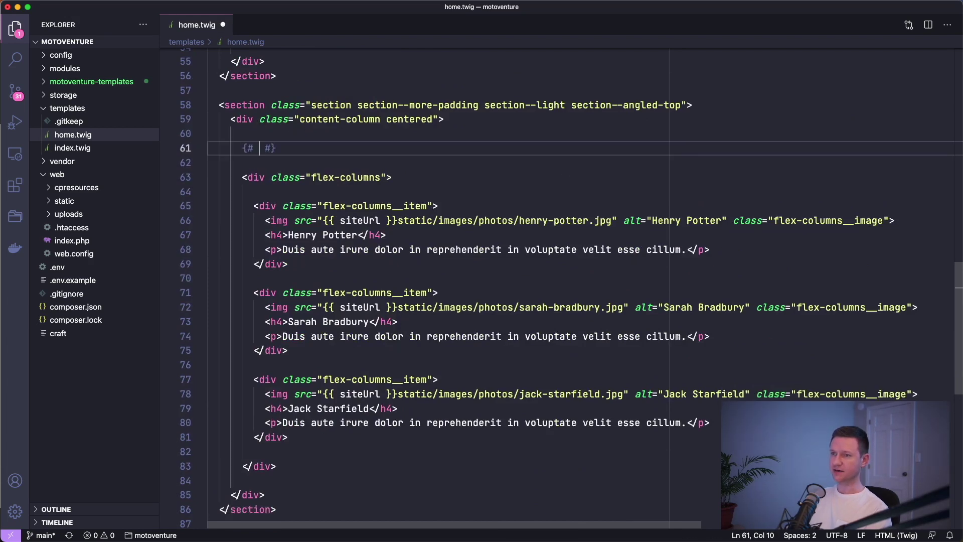
{"action": "type", "text": "PLaceholde"}
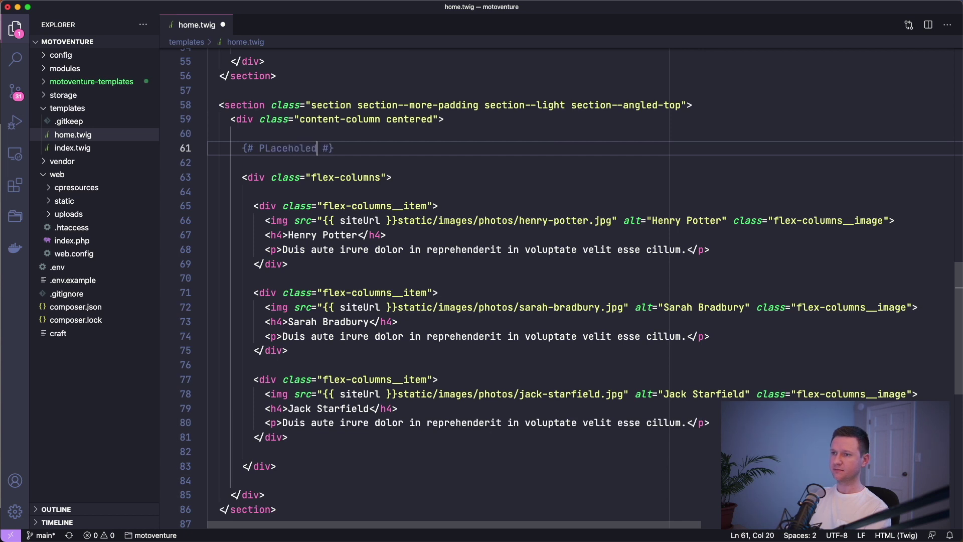
{"action": "type", "text": "r"}
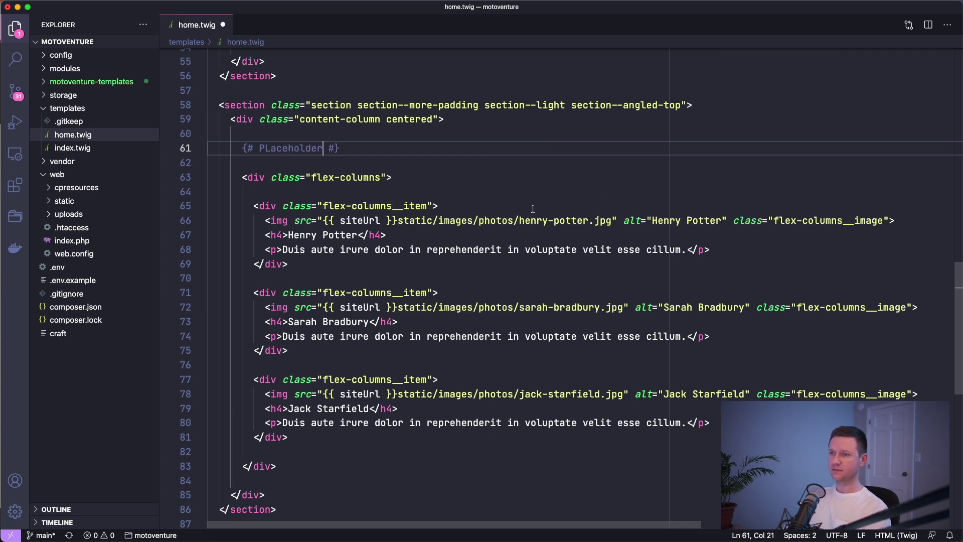
- Delete the second and third rider items, leaving one, and save home.twig
{"action": "left_click_drag", "start_coordinate": [327, 276], "coordinate": [328, 452]}
{"action": "key", "text": "BackSpace"}
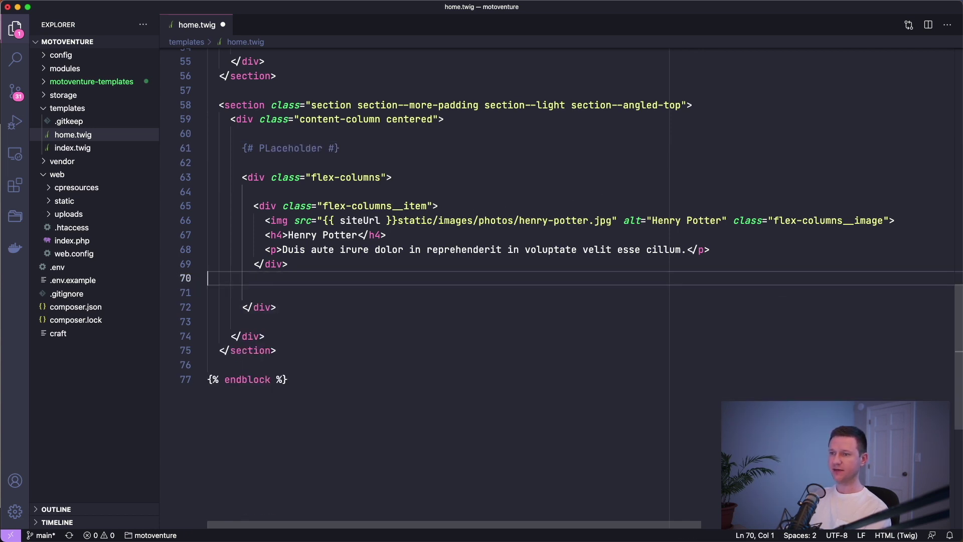
{"action": "key", "text": "cmd+s"}
{"action": "left_click", "coordinate": [416, 249]}
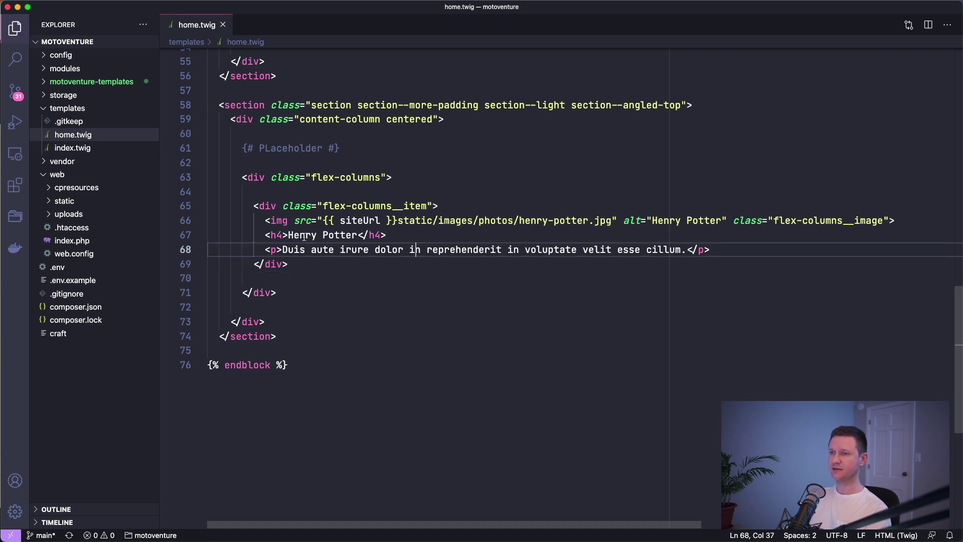
{"action": "key", "text": "cmd+Tab"}
{"action": "key", "text": "cmd+r"}
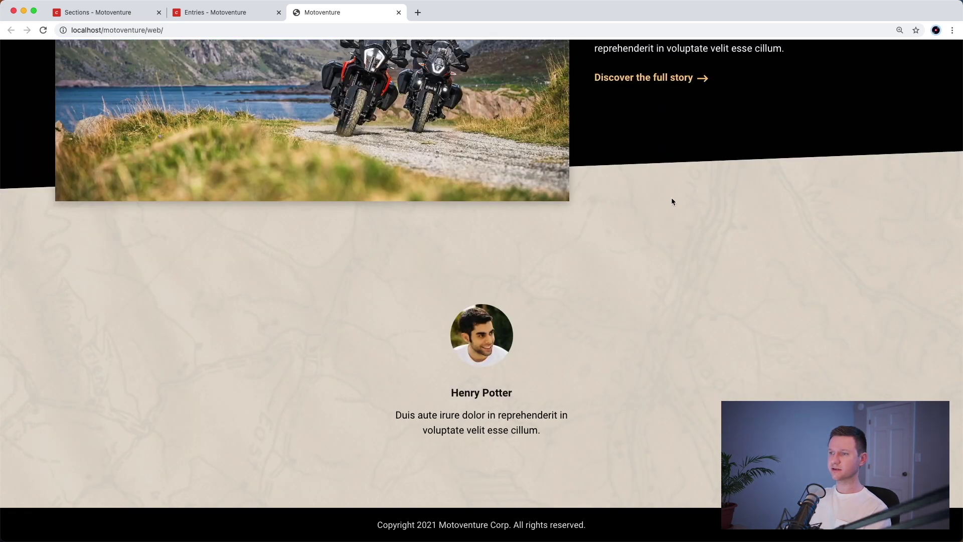
{"action": "scroll", "coordinate": [673, 215], "scroll_direction": "up", "scroll_amount": 3}
{"action": "scroll", "coordinate": [552, 363], "scroll_direction": "down", "scroll_amount": 3}
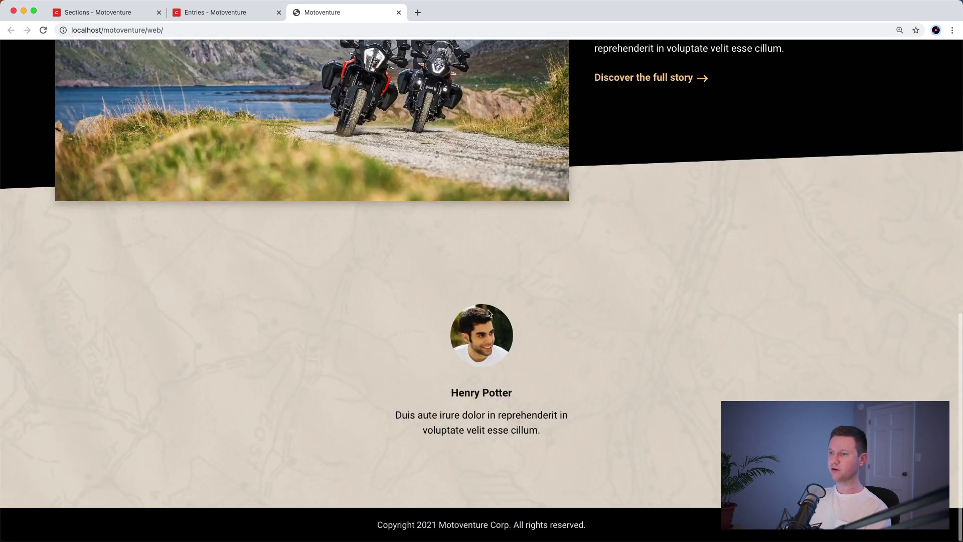
{"action": "right_click", "coordinate": [409, 439]}
{"action": "left_click", "coordinate": [517, 420]}
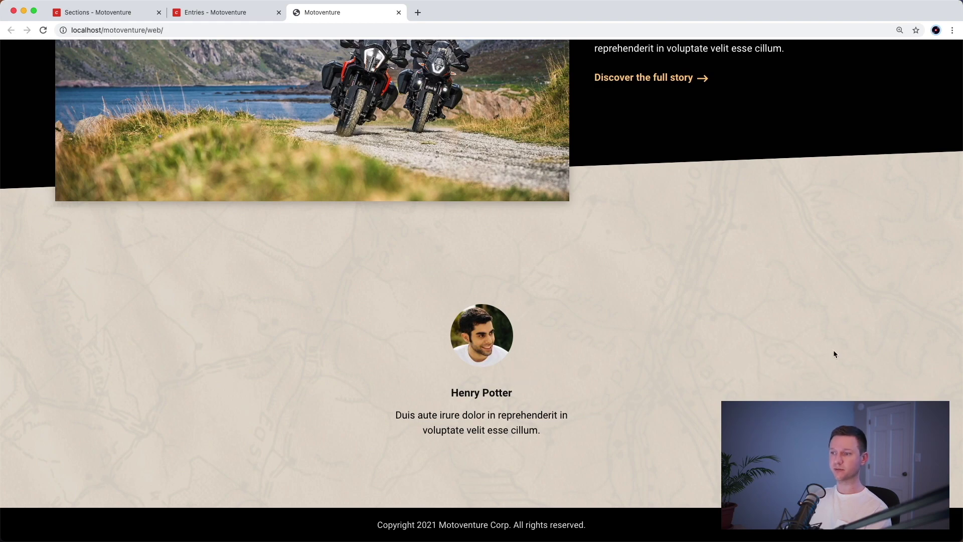
{"action": "left_click", "coordinate": [435, 146]}
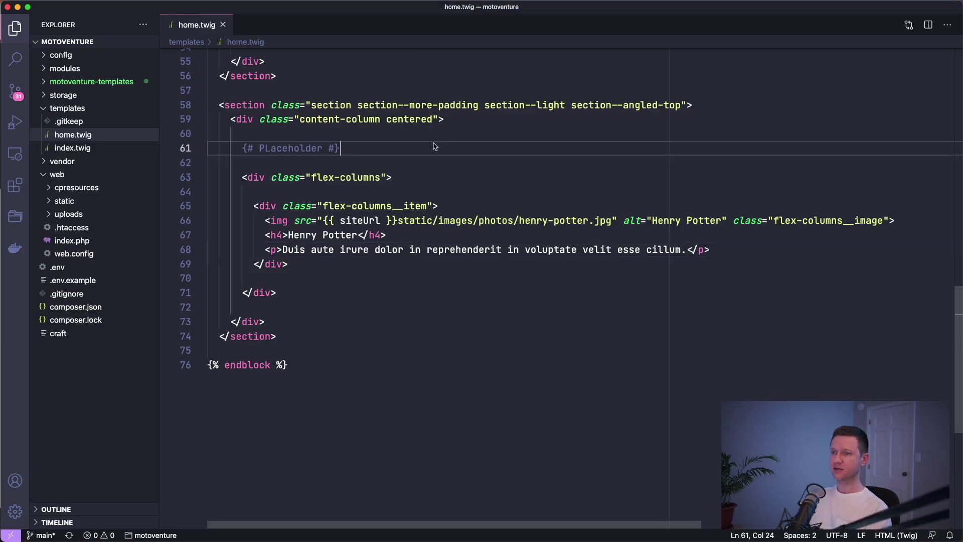
- Replace the placeholder comment with {{ entry. and copy the ridersIntroContent handle from Craft's Fields list
{"action": "key", "text": "shift+Home"}
{"action": "key", "text": "BackSpace"}
{"action": "type", "text": "{"}
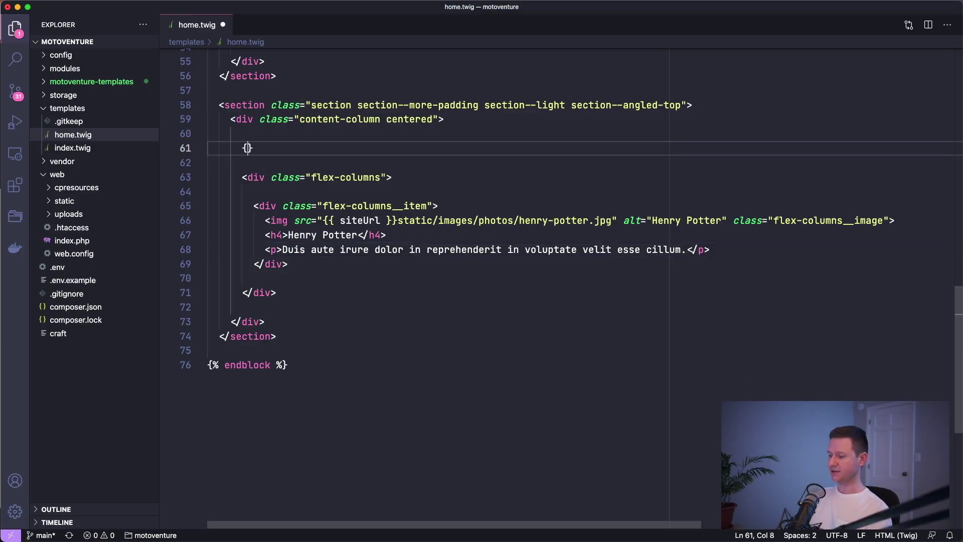
{"action": "type", "text": "{  "}
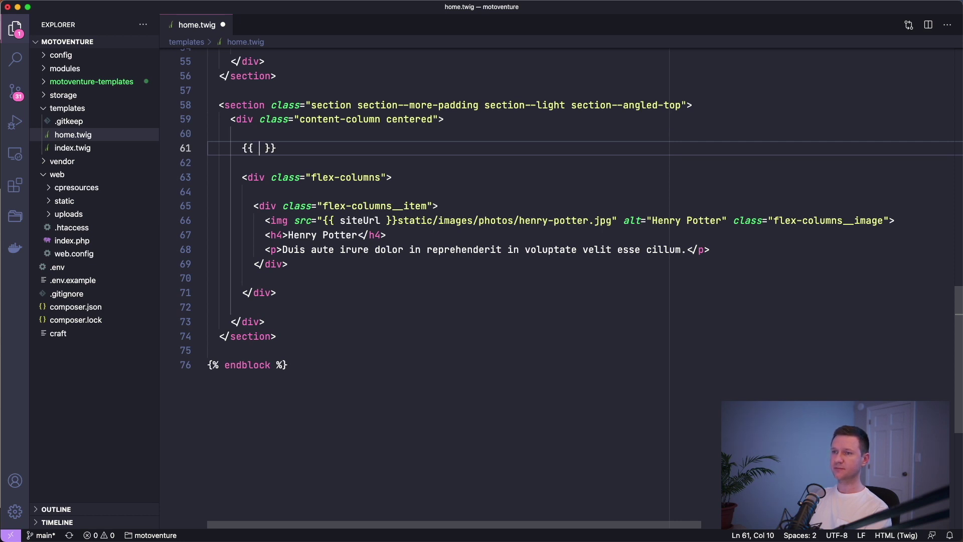
{"action": "type", "text": "entry."}
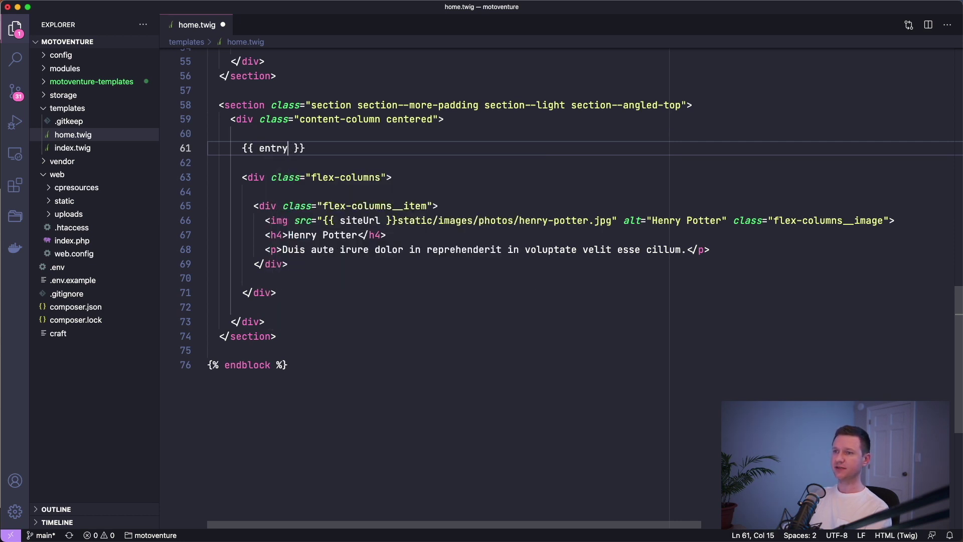
{"action": "key", "text": "super+Tab"}
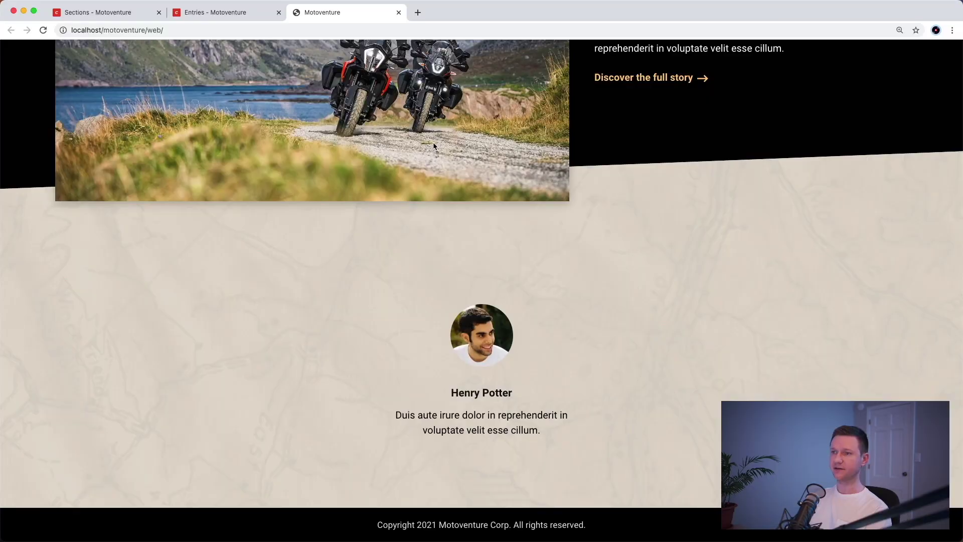
{"action": "key", "text": "ctrl+shift+Tab"}
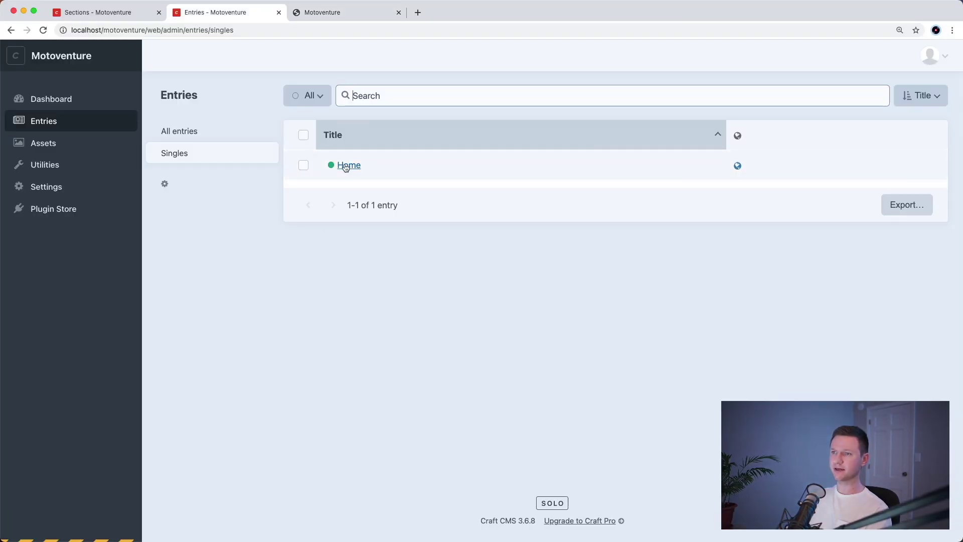
{"action": "key", "text": "ctrl+shift+Tab"}
{"action": "left_click", "coordinate": [56, 186]}
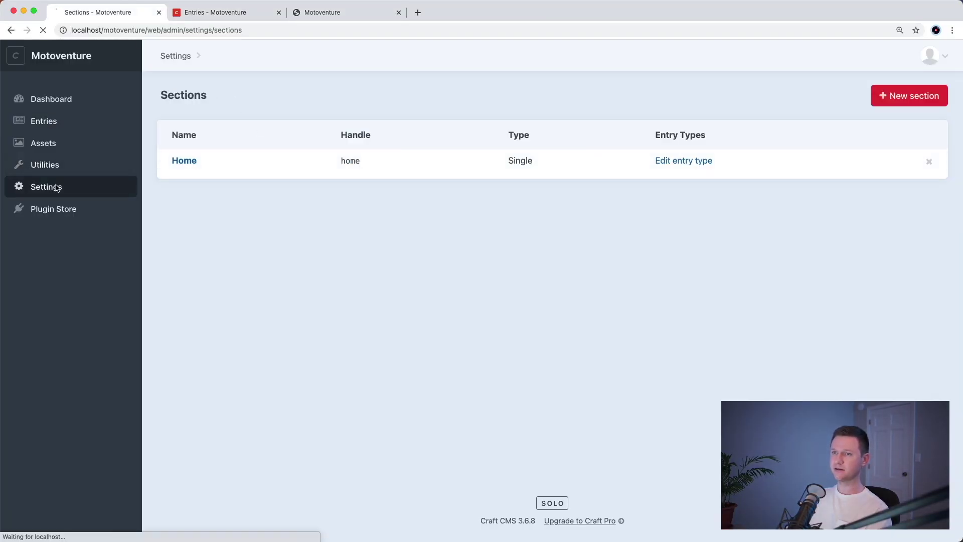
{"action": "left_click", "coordinate": [212, 297]}
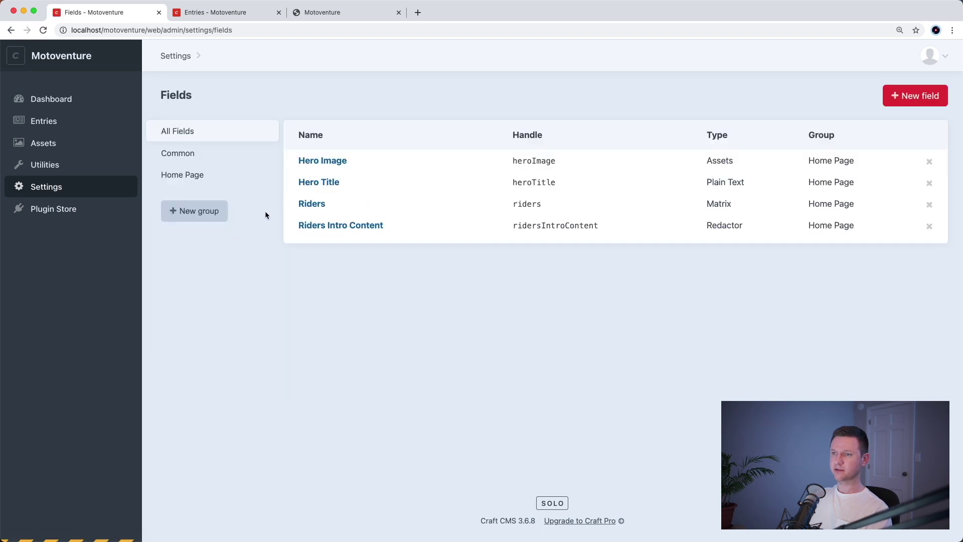
{"action": "double_click", "coordinate": [562, 227]}
{"action": "key", "text": "super+c"}
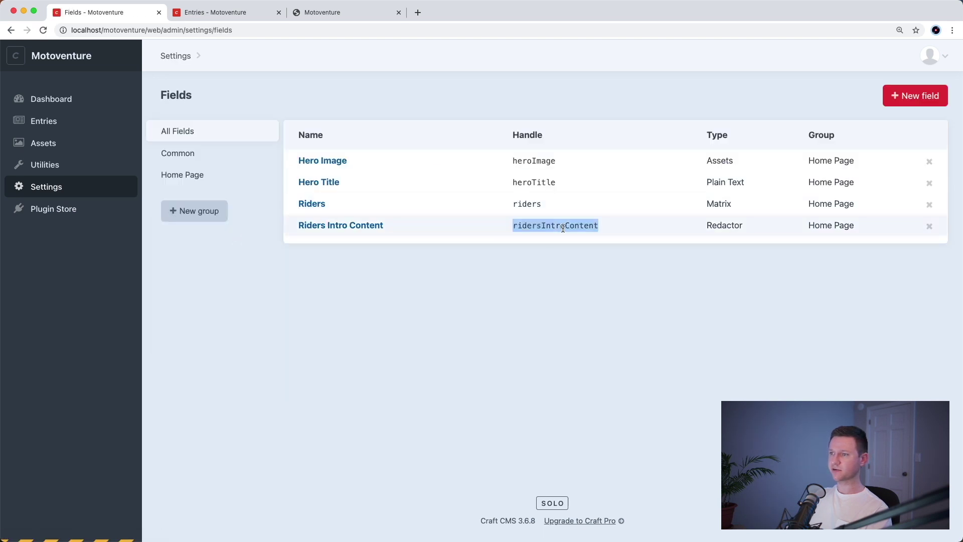
- Complete {{ entry.ridersIntroContent }} in home.twig, save, and reload the Motoventure home page
{"action": "key", "text": "super+Tab"}
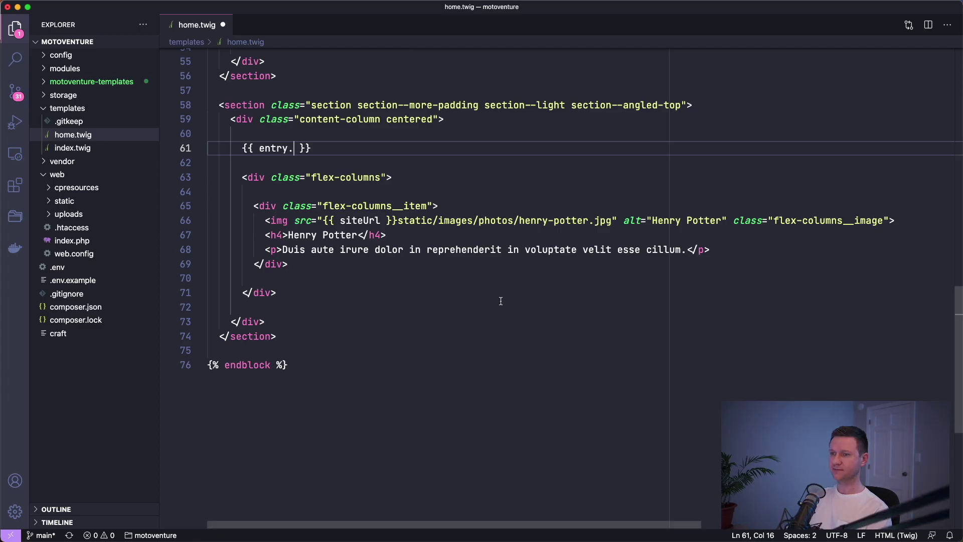
{"action": "key", "text": "super+v"}
{"action": "key", "text": "super+s"}
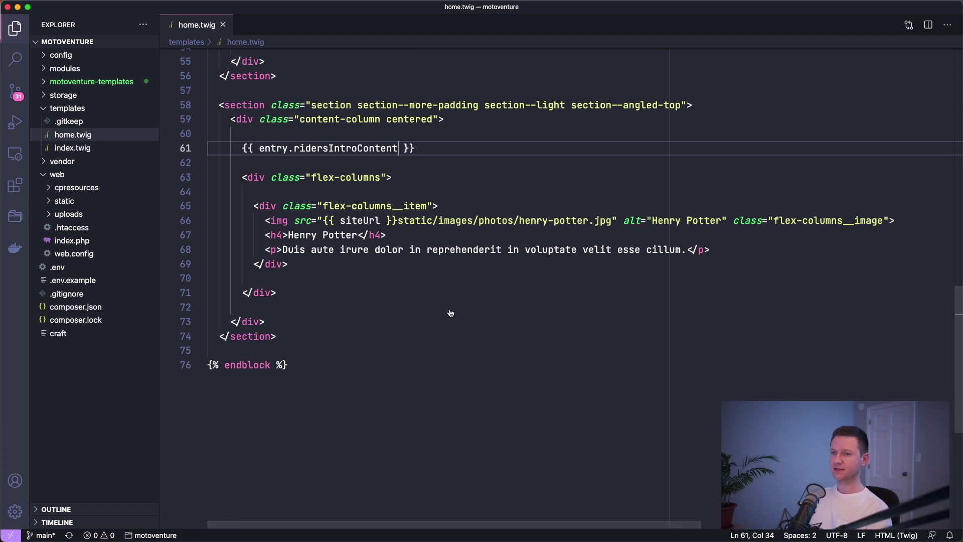
{"action": "key", "text": "super+Tab"}
{"action": "left_click", "coordinate": [331, 12]}
{"action": "key", "text": "super+r"}
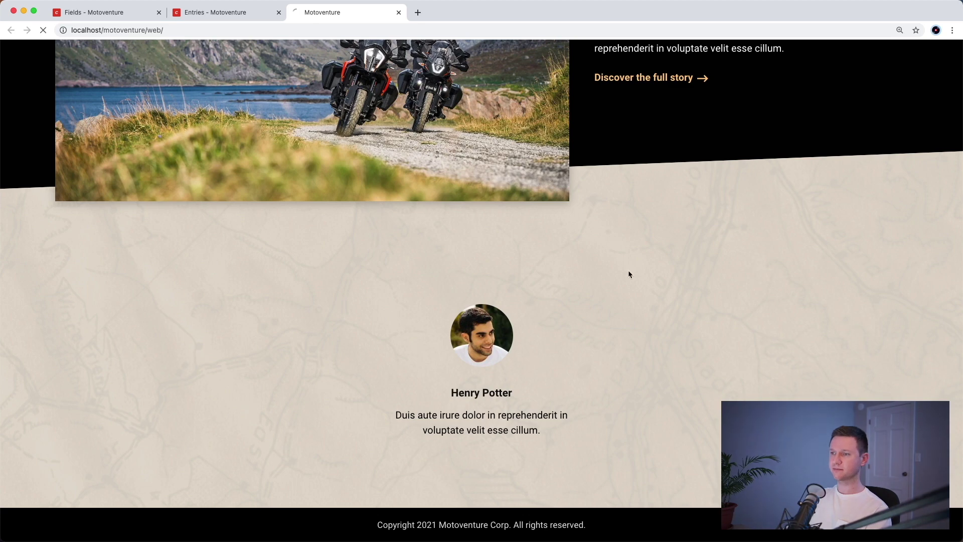
- Check the new Meet the Riders intro on the home page, then copy the Riders field handle 'riders'
{"action": "scroll", "coordinate": [767, 333], "scroll_direction": "down", "scroll_amount": 3}
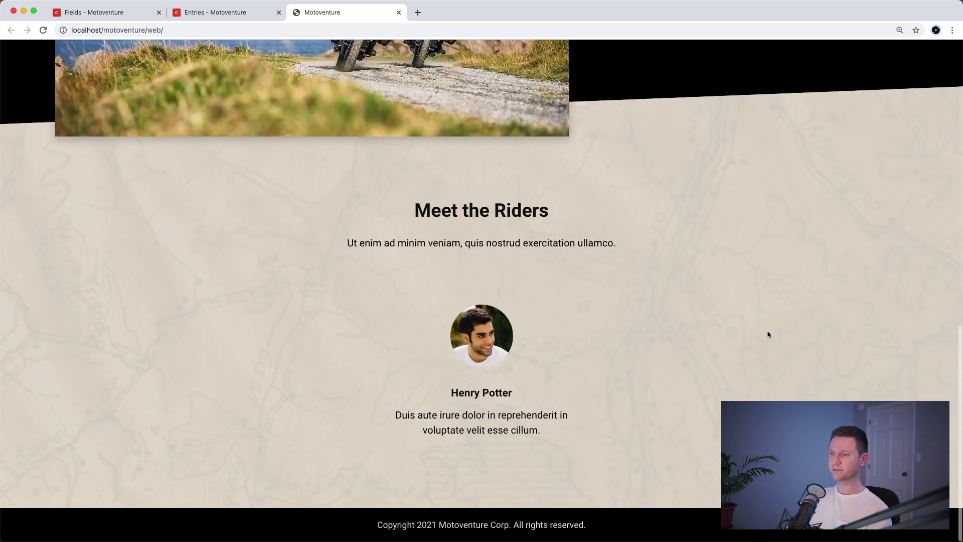
{"action": "key", "text": "super+1"}
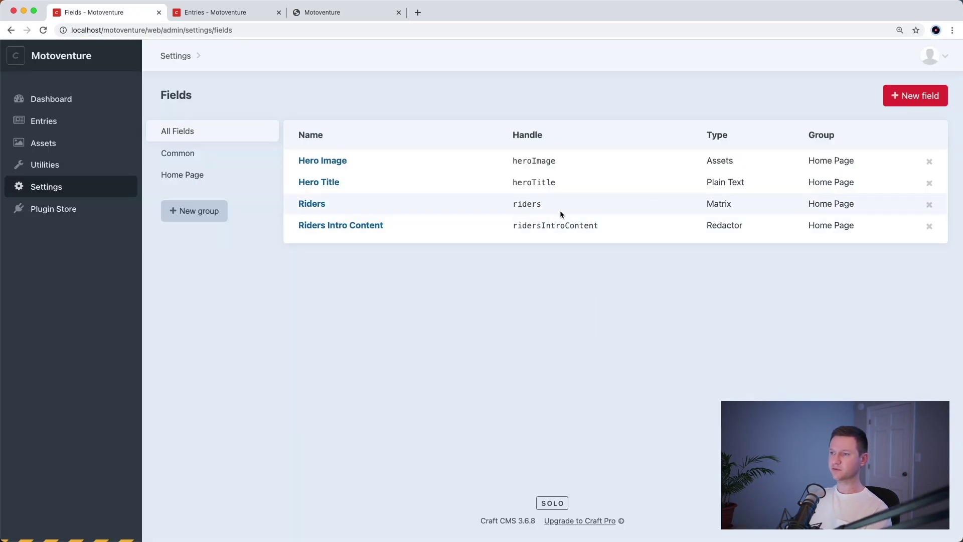
{"action": "double_click", "coordinate": [534, 200]}
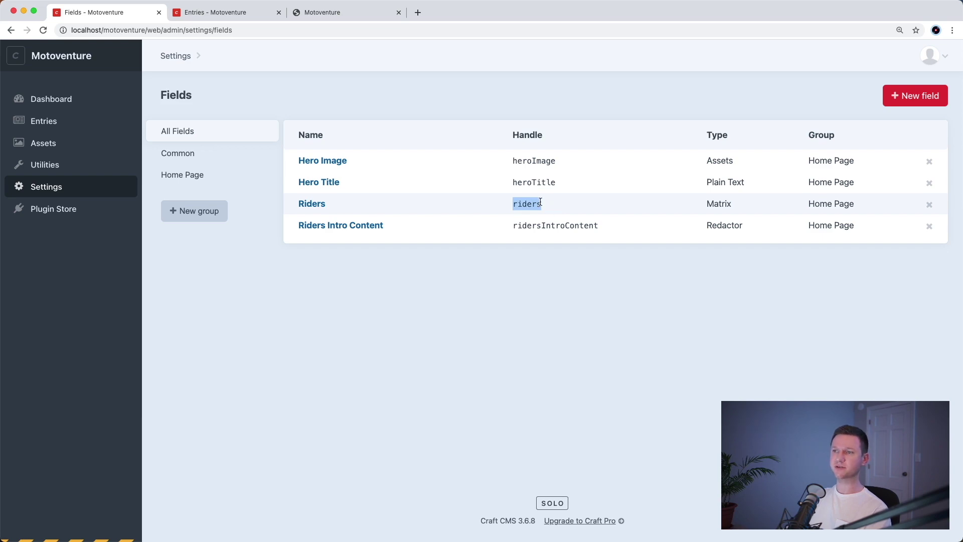
{"action": "key", "text": "super+Tab"}
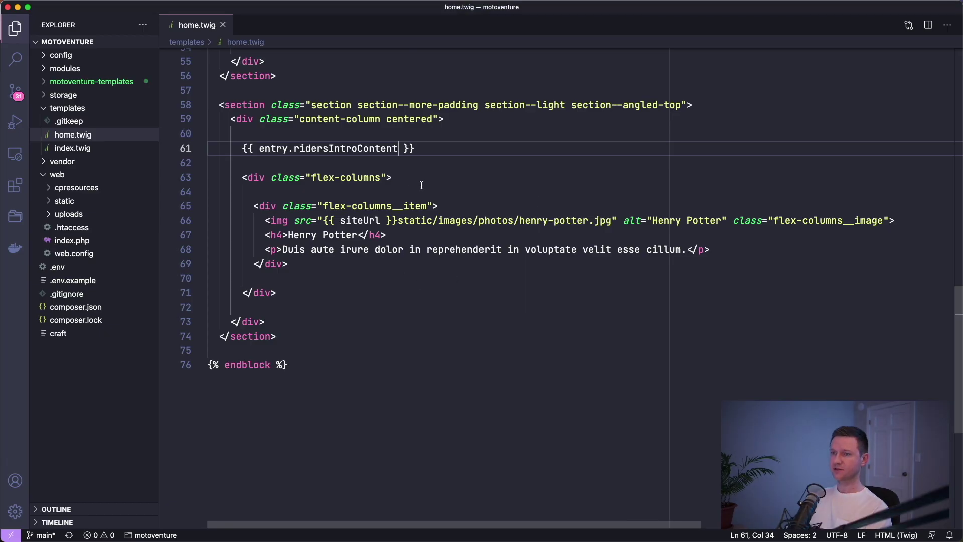
- Add {% for rider in entry.riders.all() %} above the rider card and save
{"action": "left_click", "coordinate": [551, 202]}
{"action": "key", "text": "super+shift+Return"}
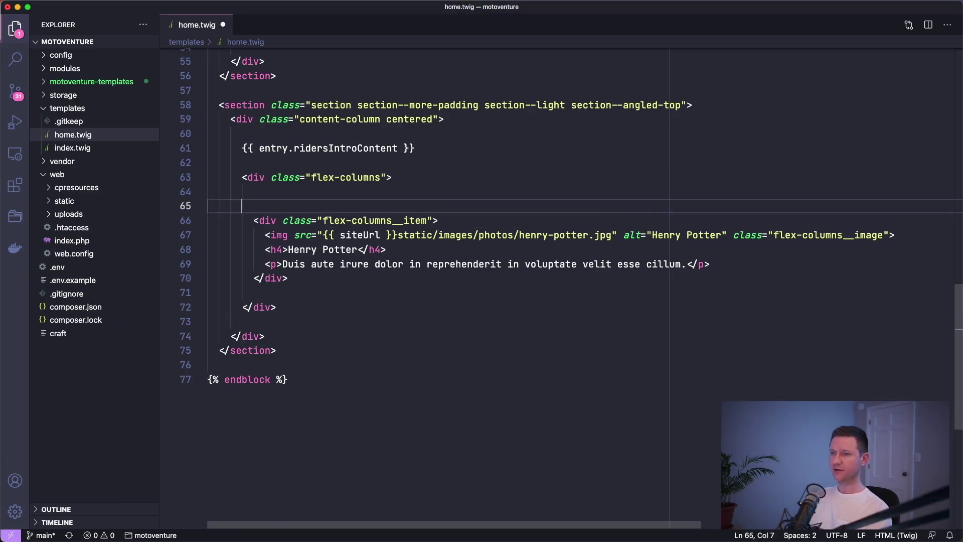
{"action": "type", "text": "{% "}
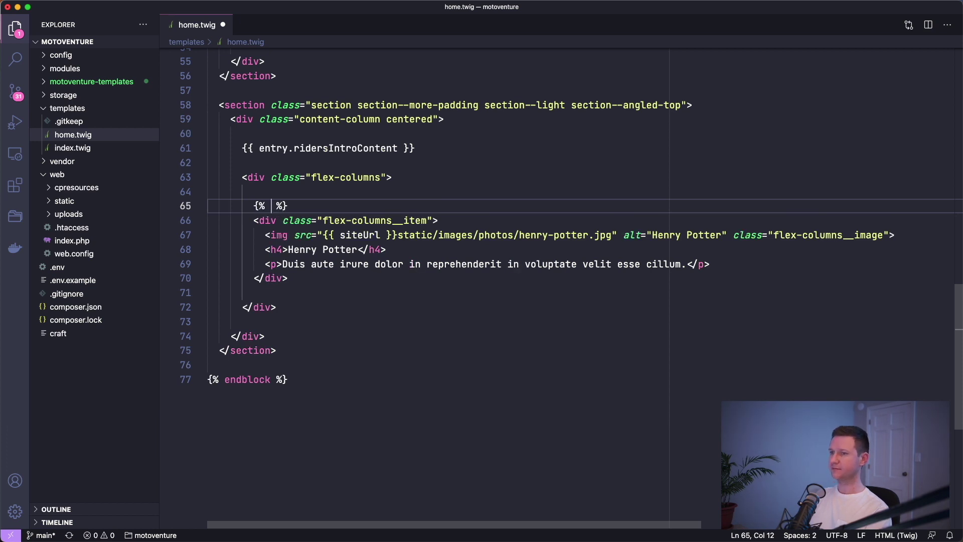
{"action": "type", "text": "for rider "}
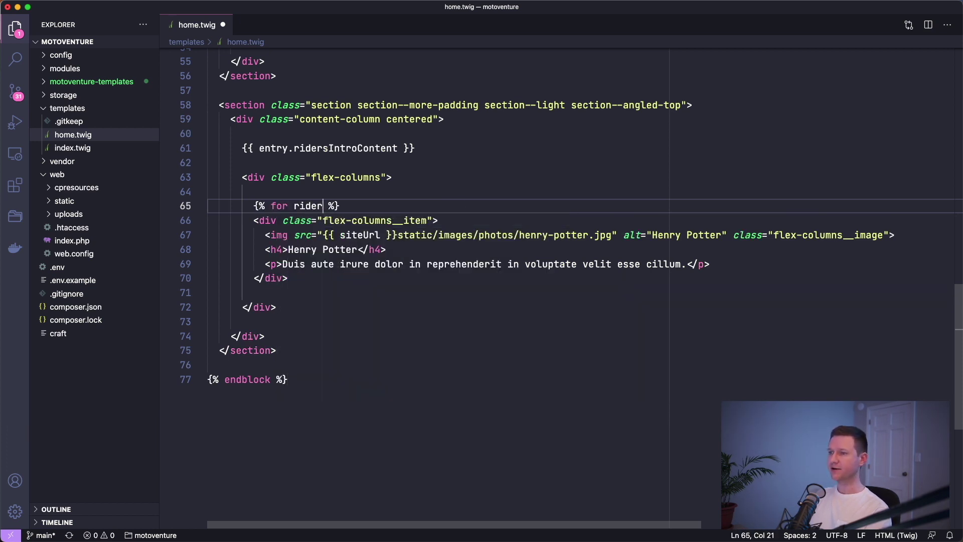
{"action": "type", "text": "in entry.riders"}
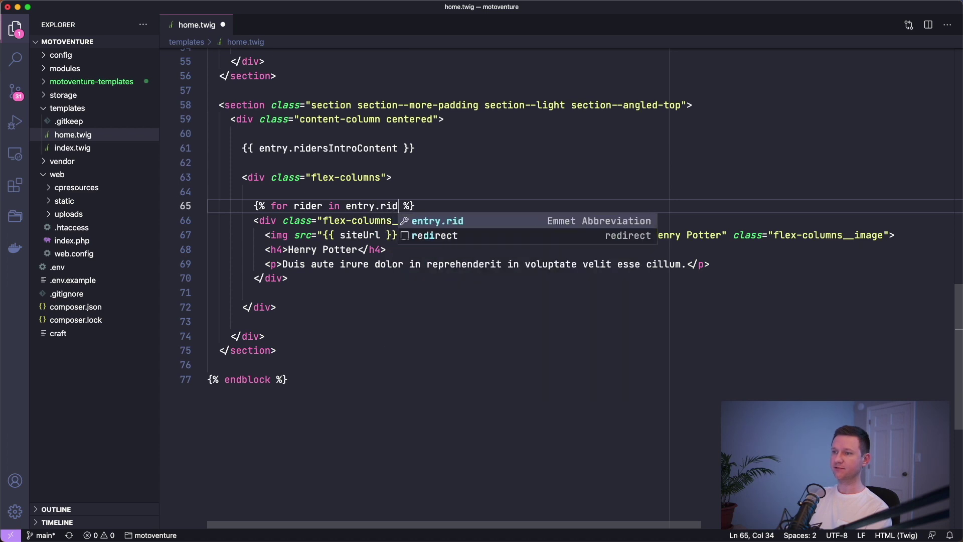
{"action": "type", "text": ".all()"}
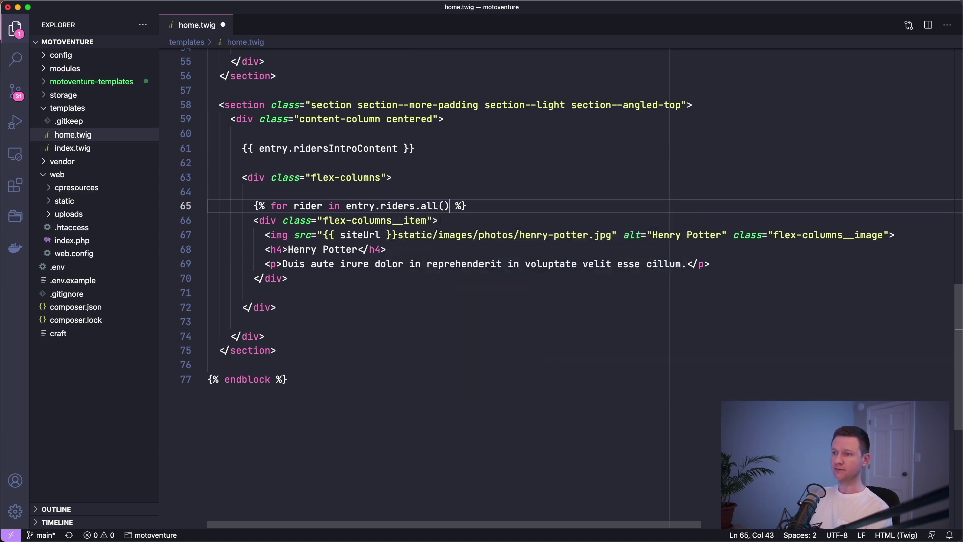
{"action": "key", "text": "super+s"}
{"action": "left_click_drag", "start_coordinate": [346, 205], "coordinate": [450, 205]}
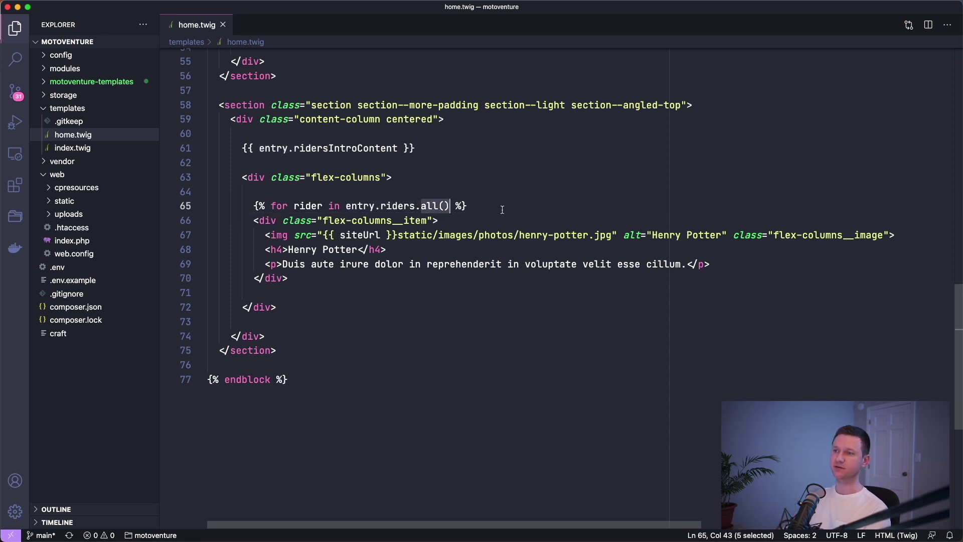
- Close the loop with {% endfor %}, indent the rider card, save, and reload the home page
{"action": "left_click", "coordinate": [400, 272]}
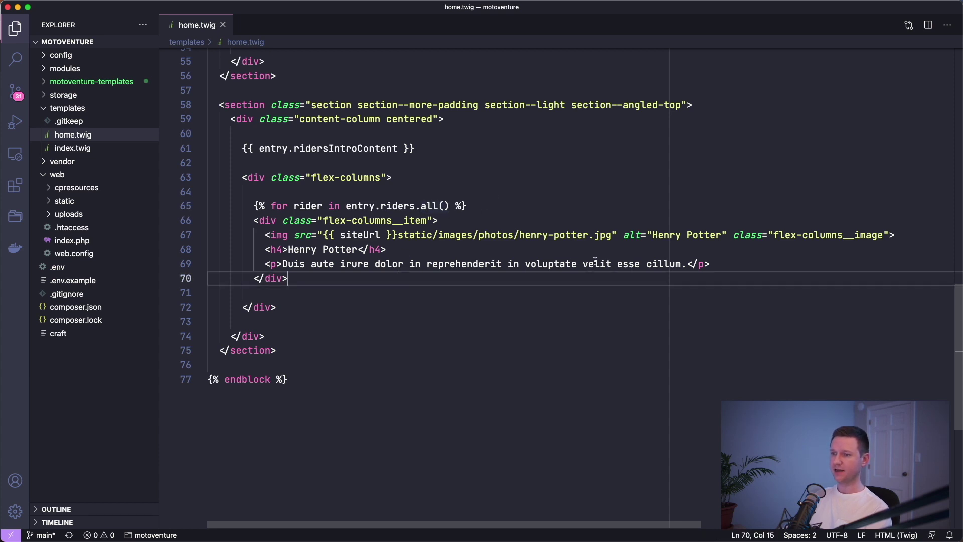
{"action": "key", "text": "Return"}
{"action": "type", "text": "{%%"}
{"action": "type", "text": " endfor %"}
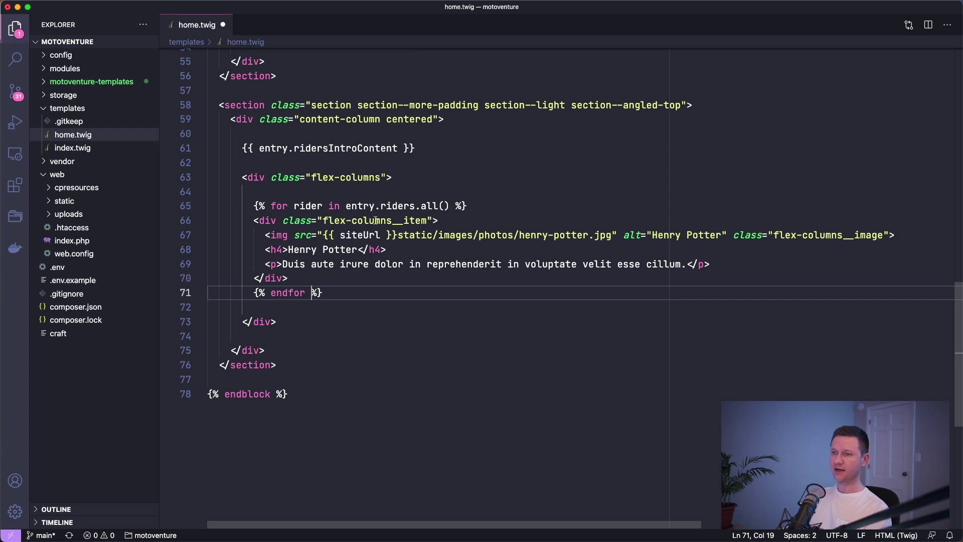
{"action": "left_click_drag", "start_coordinate": [253, 221], "coordinate": [289, 279]}
{"action": "key", "text": "Tab"}
{"action": "left_click", "coordinate": [468, 250]}
{"action": "key", "text": "cmd+s"}
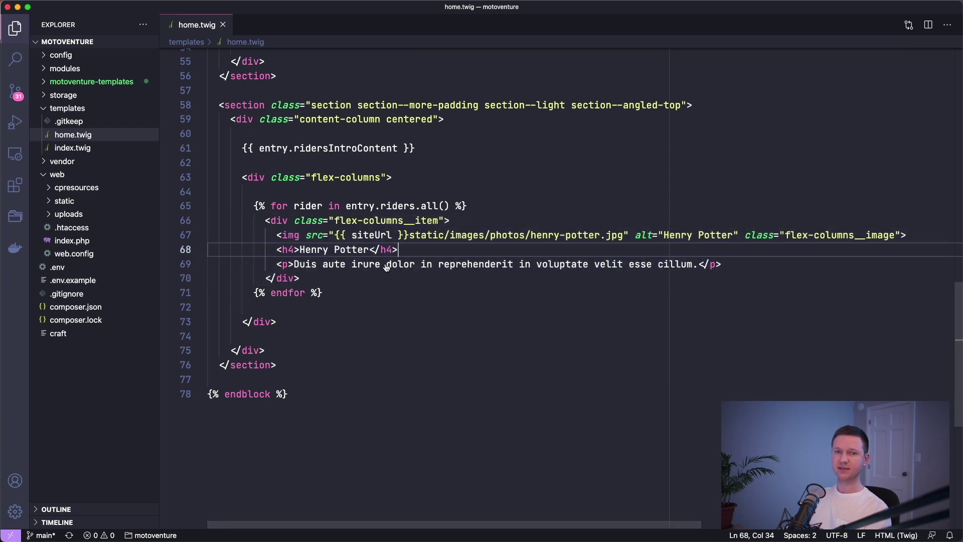
{"action": "key", "text": "cmd+Tab"}
{"action": "key", "text": "cmd+3"}
{"action": "key", "text": "cmd+r"}
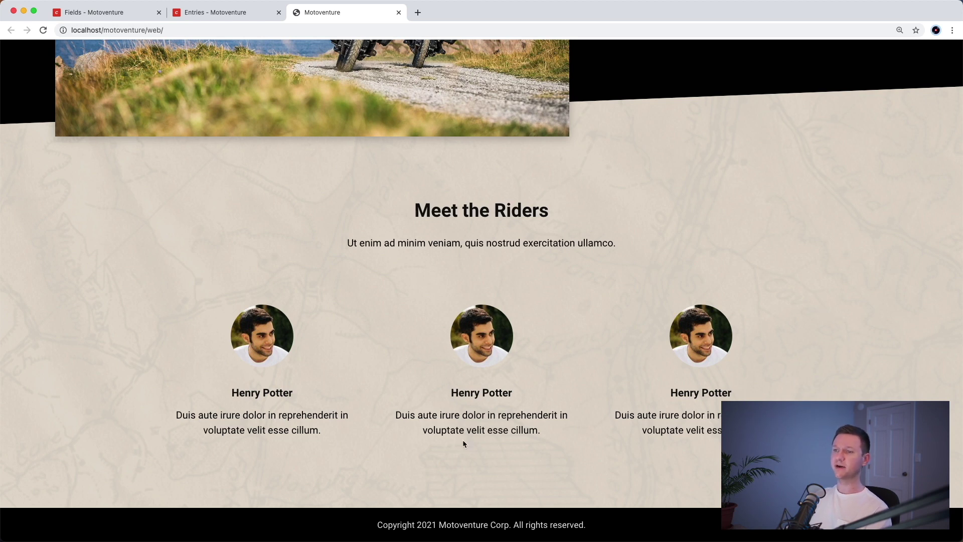
- Replace the hard-coded name and description with {{ rider.fullName }} and {{ rider.description }}, then save
{"action": "key", "text": "cmd+Tab"}
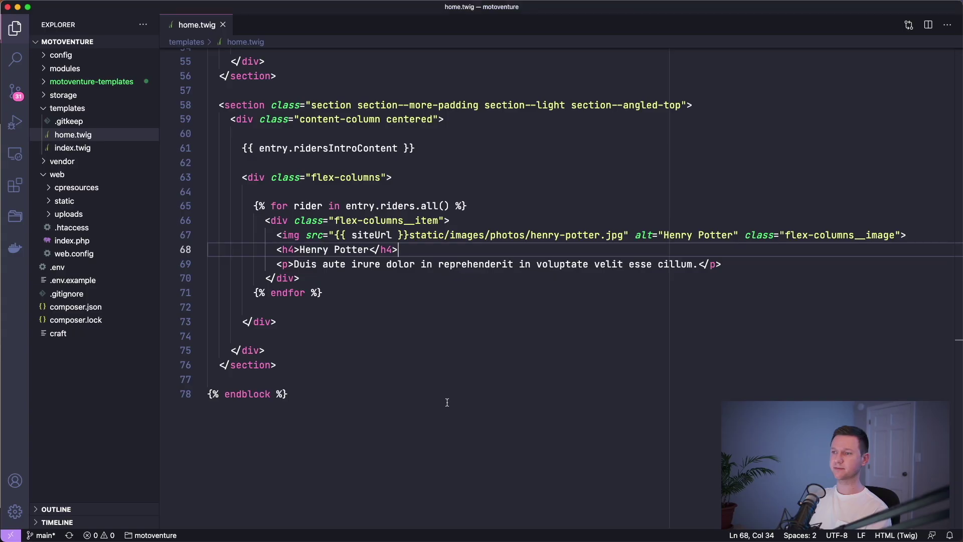
{"action": "double_click", "coordinate": [323, 247]}
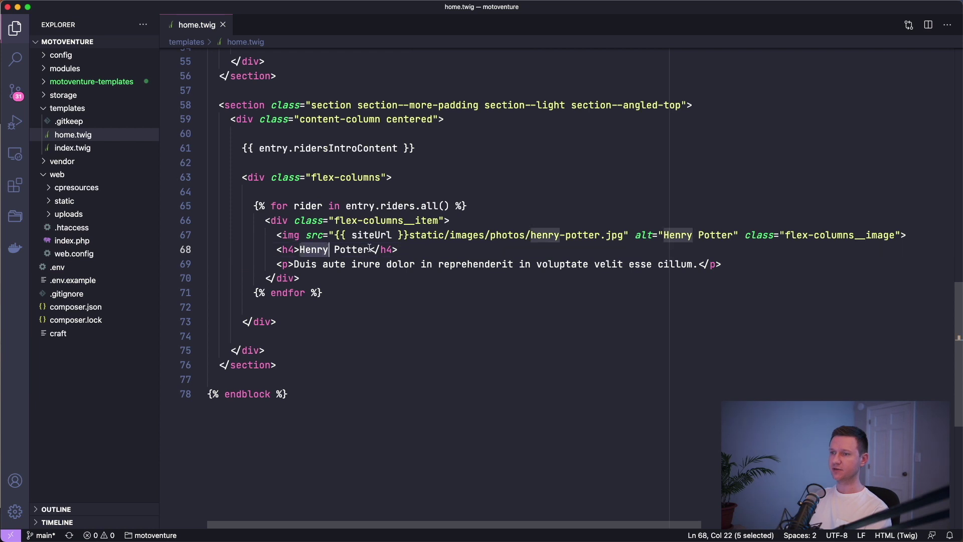
{"action": "left_click", "coordinate": [370, 248], "text": "shift"}
{"action": "type", "text": "{{ "}
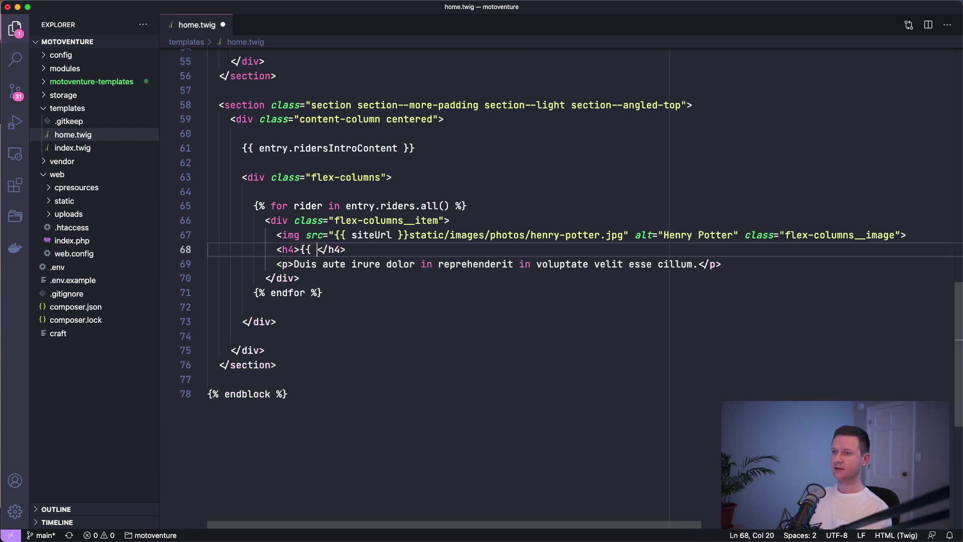
{"action": "type", "text": "rider."}
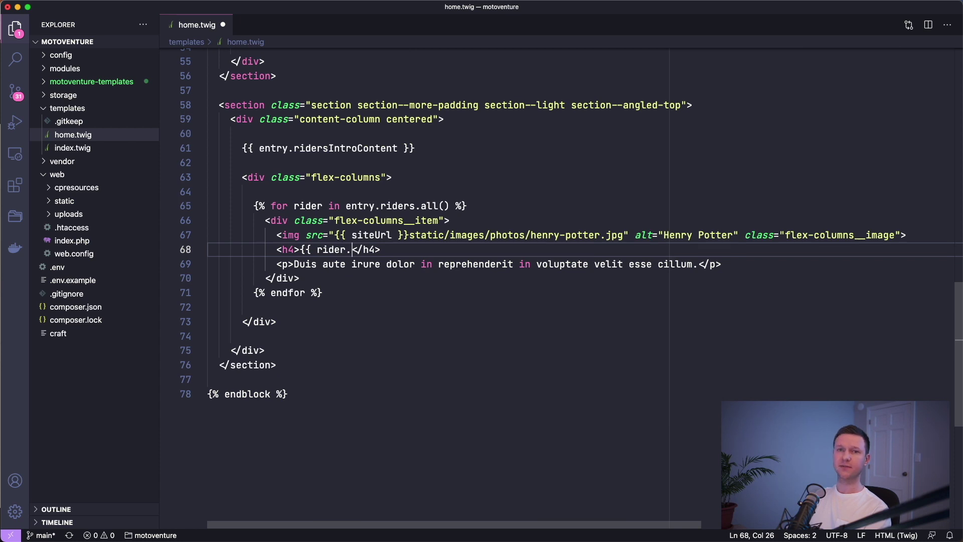
{"action": "type", "text": "fullName }}"}
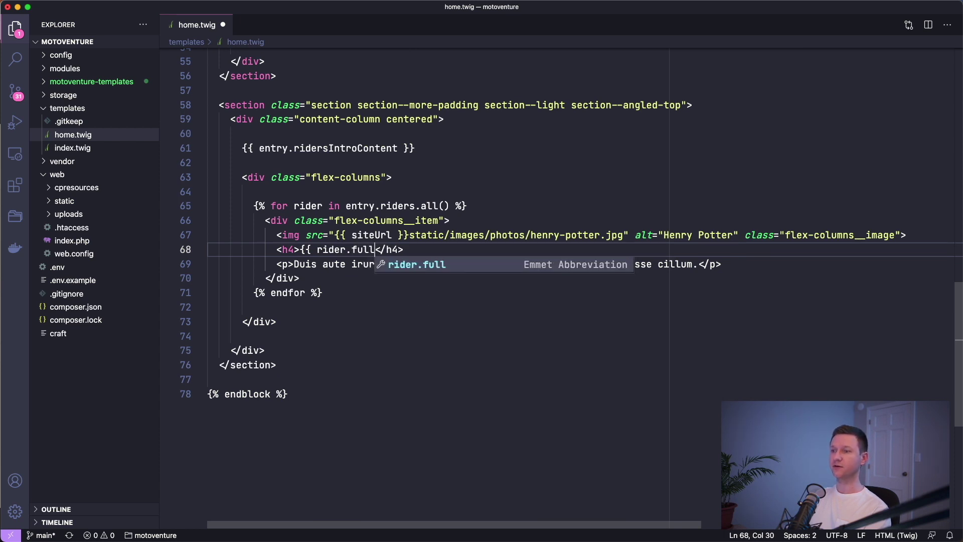
{"action": "key", "text": "Down"}
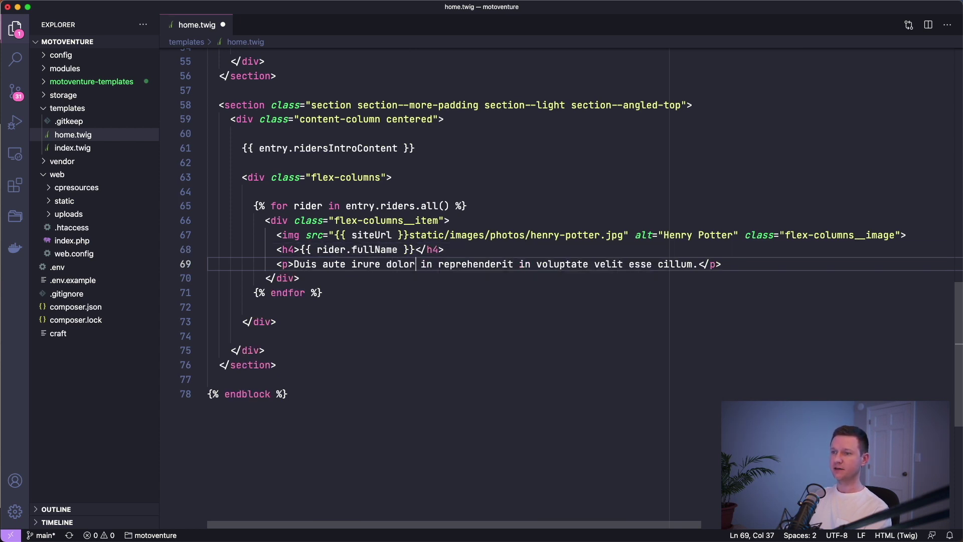
{"action": "key", "text": "End"}
{"action": "key", "text": "Left"}
{"action": "key", "text": "Left"}
{"action": "key", "text": "Left"}
{"action": "key", "text": "Left"}
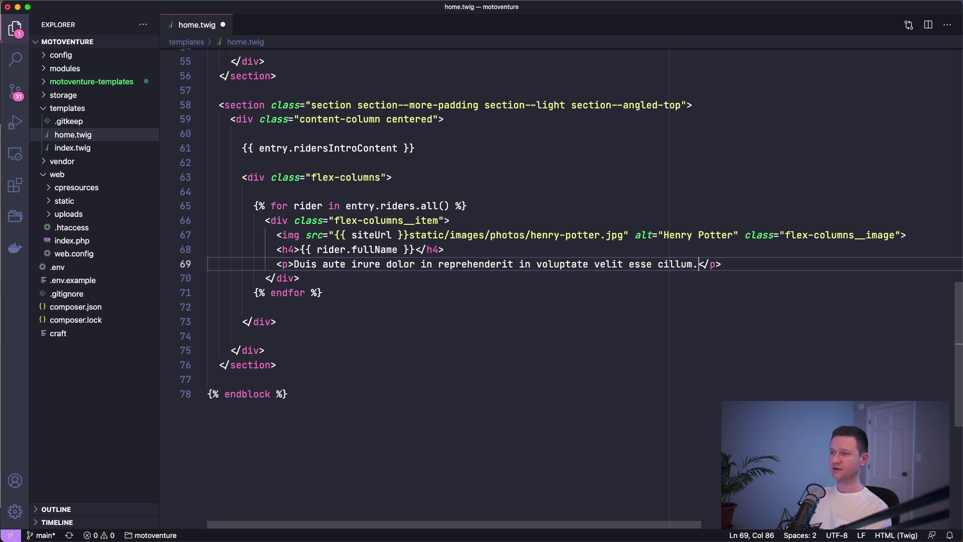
{"action": "key", "text": "super+shift+Left"}
{"action": "key", "text": "shift+Right"}
{"action": "key", "text": "shift+Right"}
{"action": "key", "text": "shift+Right"}
{"action": "key", "text": "BackSpace"}
{"action": "type", "text": "{{ ri"}
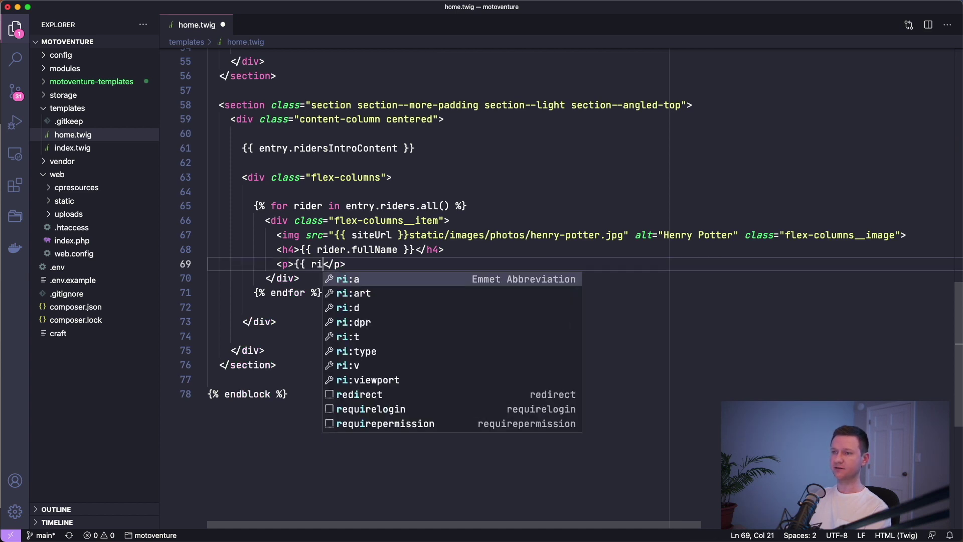
{"action": "type", "text": "der.description }"}
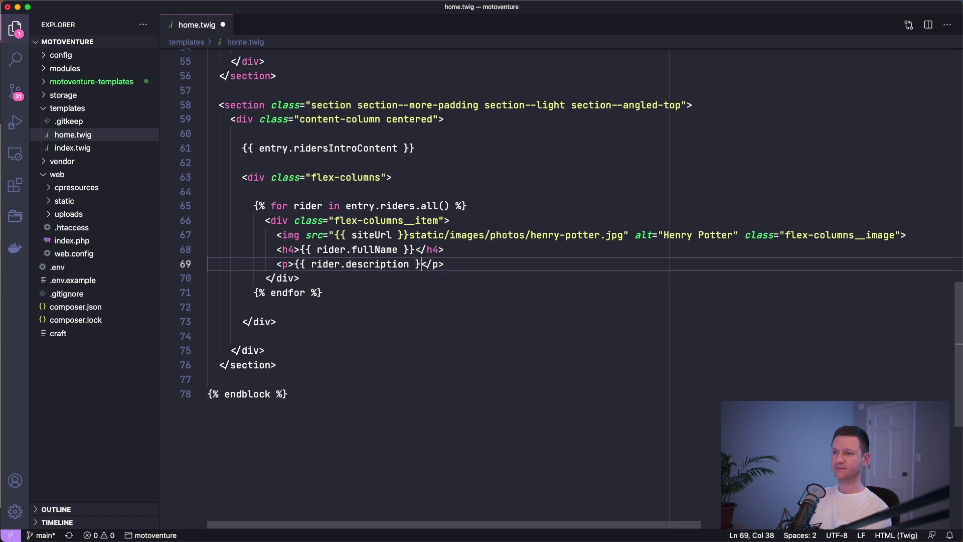
{"action": "type", "text": "}"}
{"action": "key", "text": "super+s"}
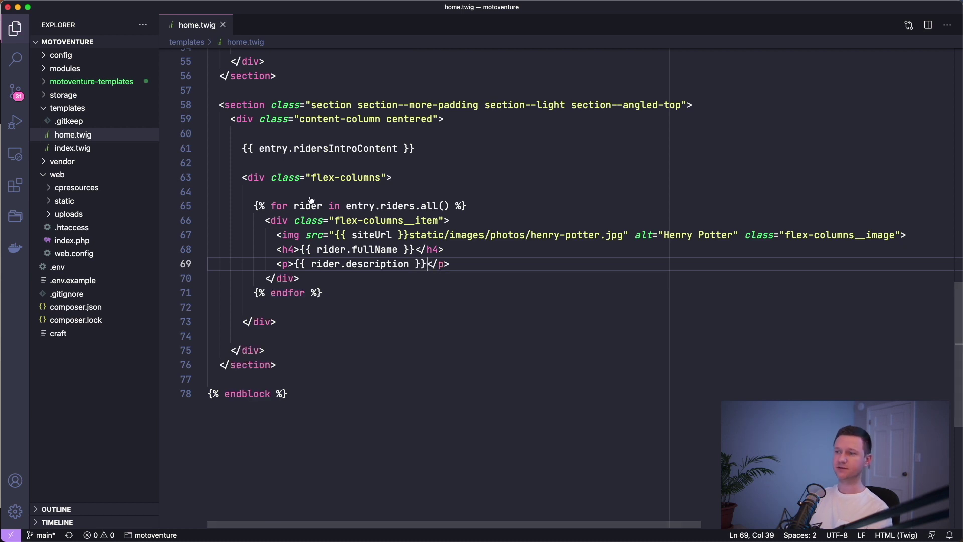
- Reload the home page to confirm each rider shows their own name and description
{"action": "key", "text": "super+Tab"}
{"action": "key", "text": "super+r"}
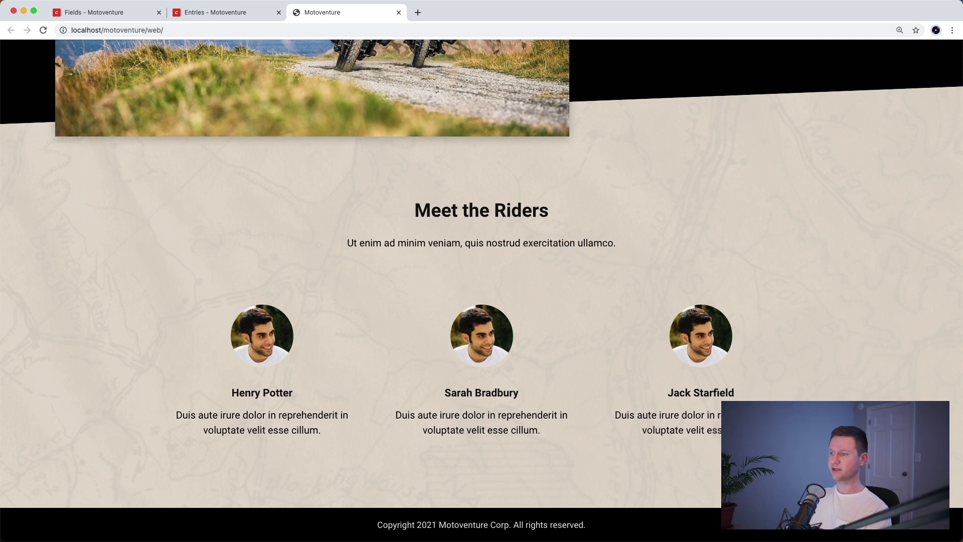
{"action": "left_click_drag", "start_coordinate": [737, 430], "coordinate": [643, 415]}
{"action": "left_click", "coordinate": [794, 318]}
{"action": "key", "text": "super+Tab"}
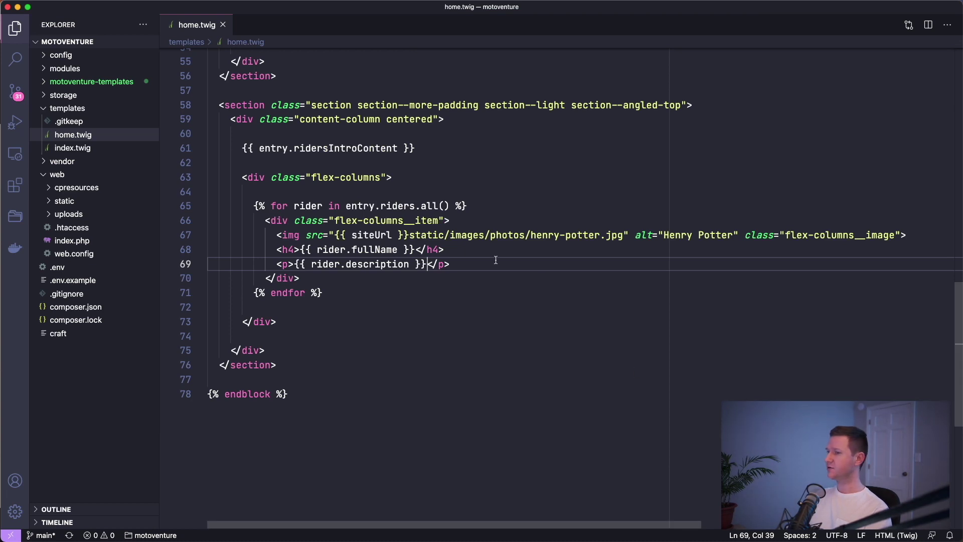
{"action": "left_click", "coordinate": [490, 235]}
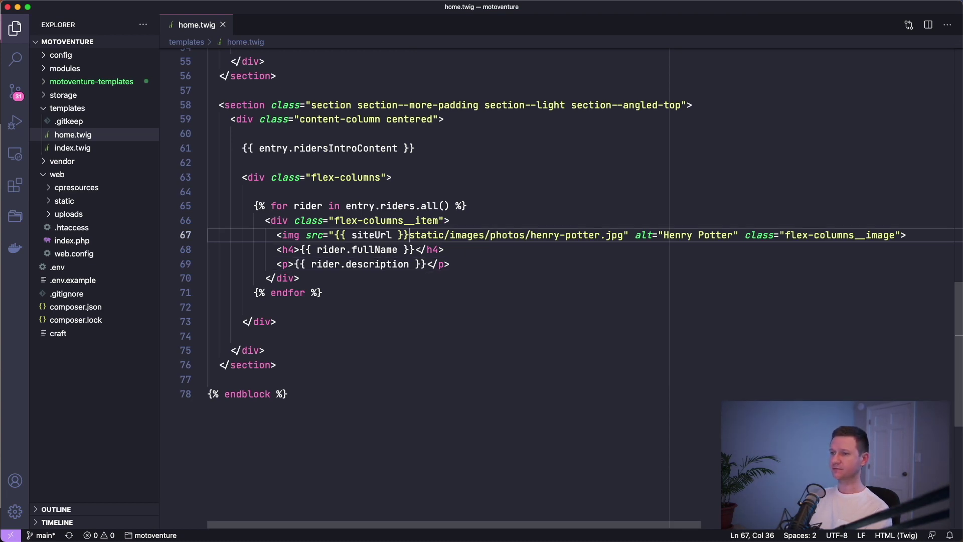
- Remove the hard-coded image path and add {% set photo = rider.photo.one() %} inside the loop
{"action": "left_click", "coordinate": [335, 234]}
{"action": "key", "text": "shift+alt+Right"}
{"action": "key", "text": "shift+alt+Right"}
{"action": "key", "text": "shift+alt+Right"}
{"action": "key", "text": "shift+alt+Right"}
{"action": "key", "text": "shift+alt+Right"}
{"action": "key", "text": "shift+alt+Right"}
{"action": "key", "text": "shift+alt+Right"}
{"action": "key", "text": "shift+alt+Right"}
{"action": "key", "text": "shift+alt+Right"}
{"action": "key", "text": "shift+alt+Right"}
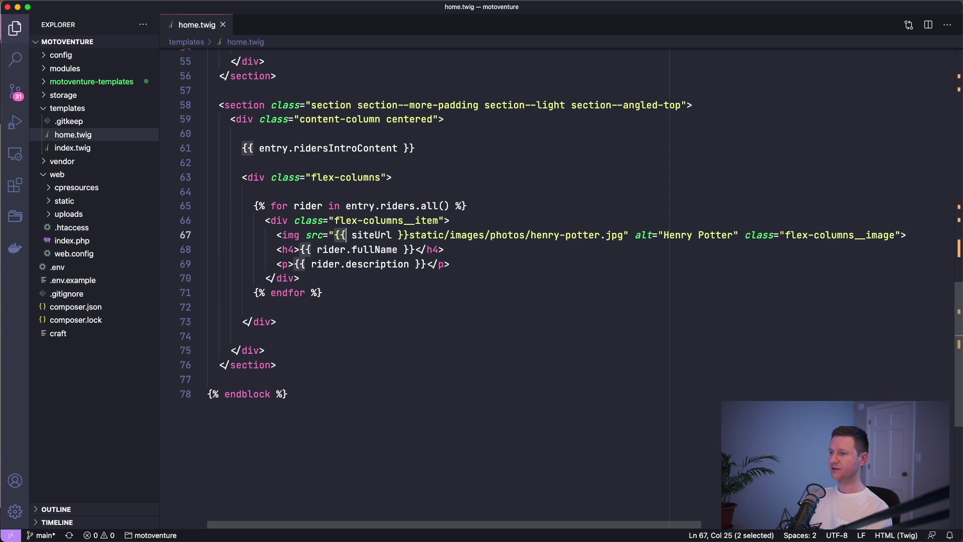
{"action": "key", "text": "BackSpace"}
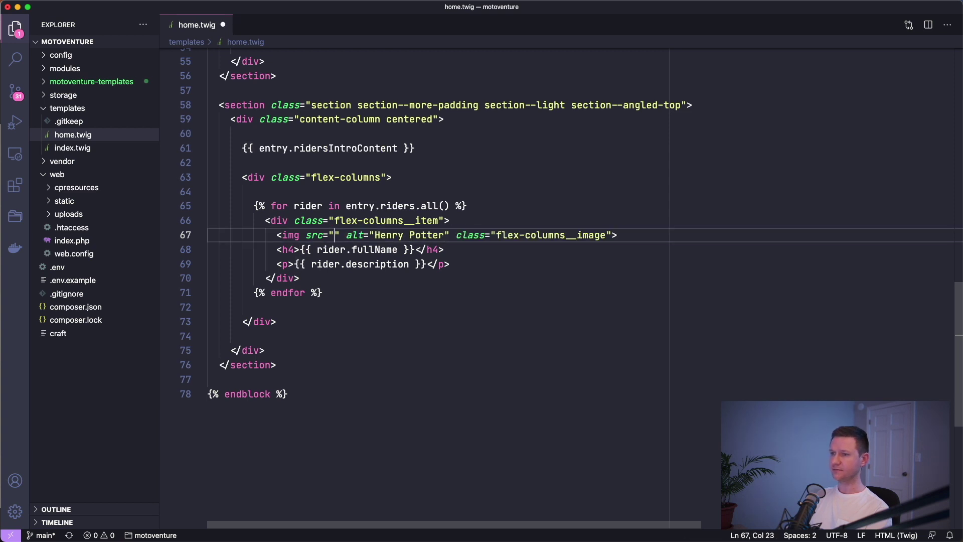
{"action": "key", "text": "Up"}
{"action": "key", "text": "Up"}
{"action": "key", "text": "End"}
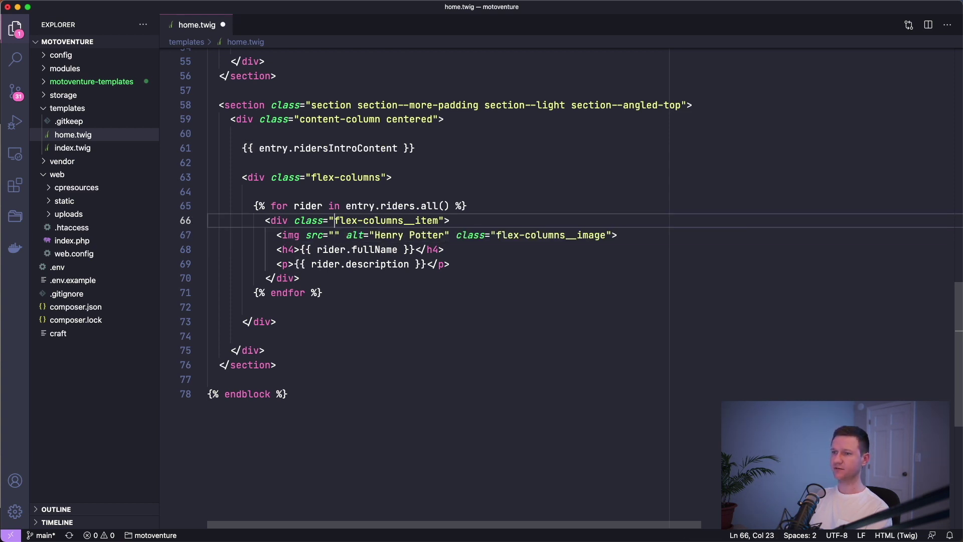
{"action": "key", "text": "Return"}
{"action": "key", "text": "Return"}
{"action": "key", "text": "Return"}
{"action": "key", "text": "Up"}
{"action": "key", "text": "Tab"}
{"action": "key", "text": "Tab"}
{"action": "key", "text": "Tab"}
{"action": "key", "text": "Tab"}
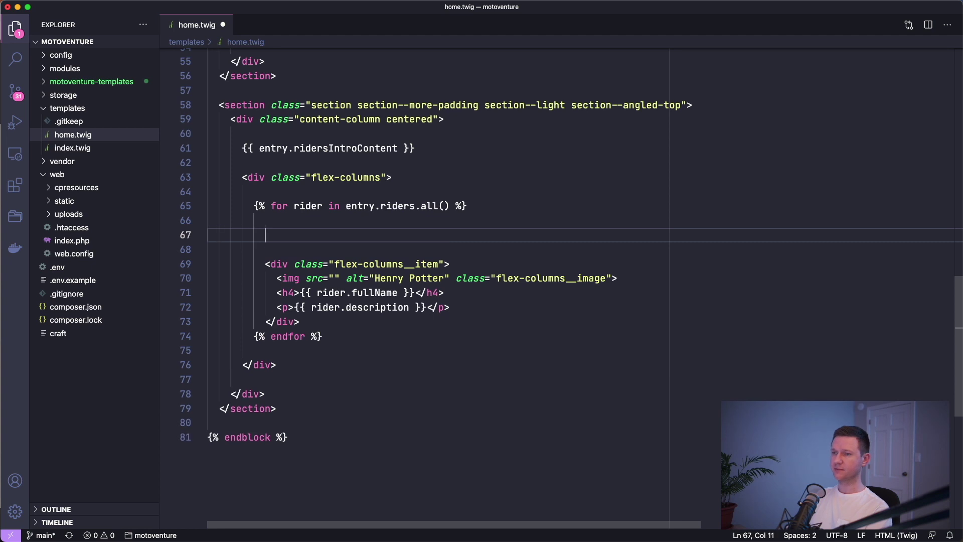
{"action": "type", "text": "{"}
{"action": "type", "text": "% set "}
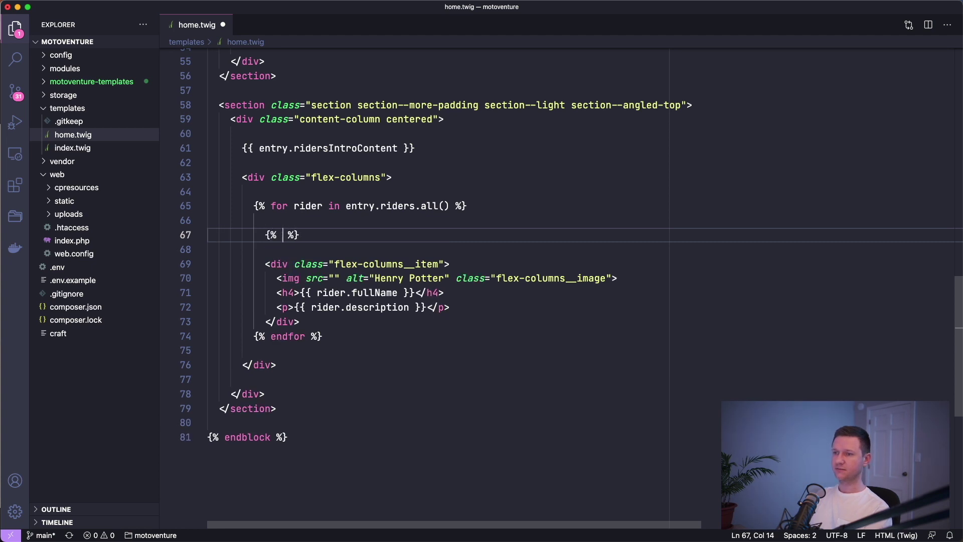
{"action": "type", "text": "photo = "}
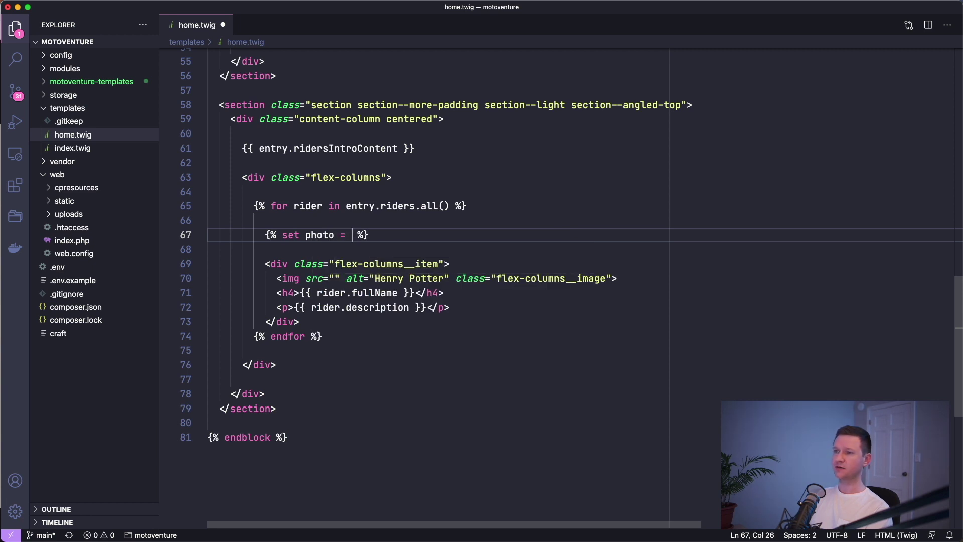
{"action": "type", "text": "rider.photo"}
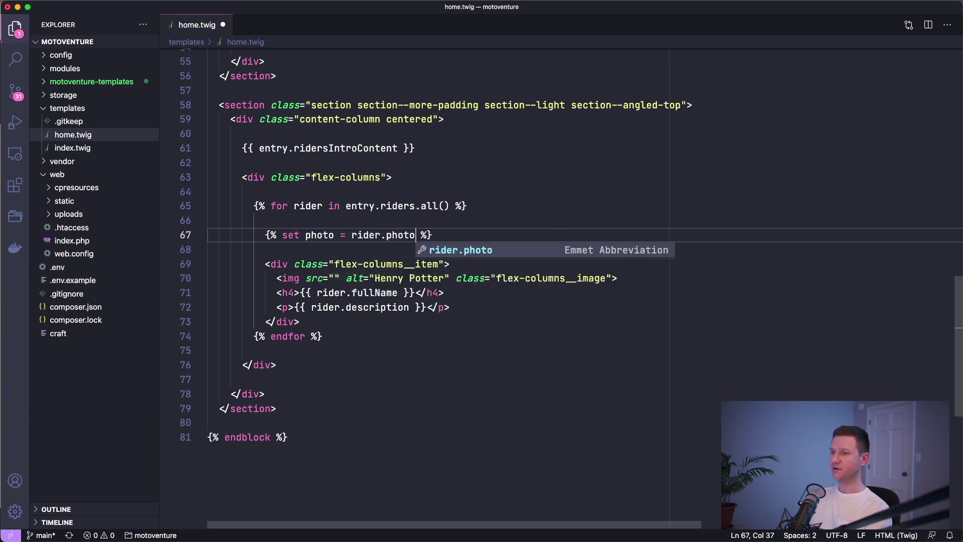
{"action": "type", "text": ".one()"}
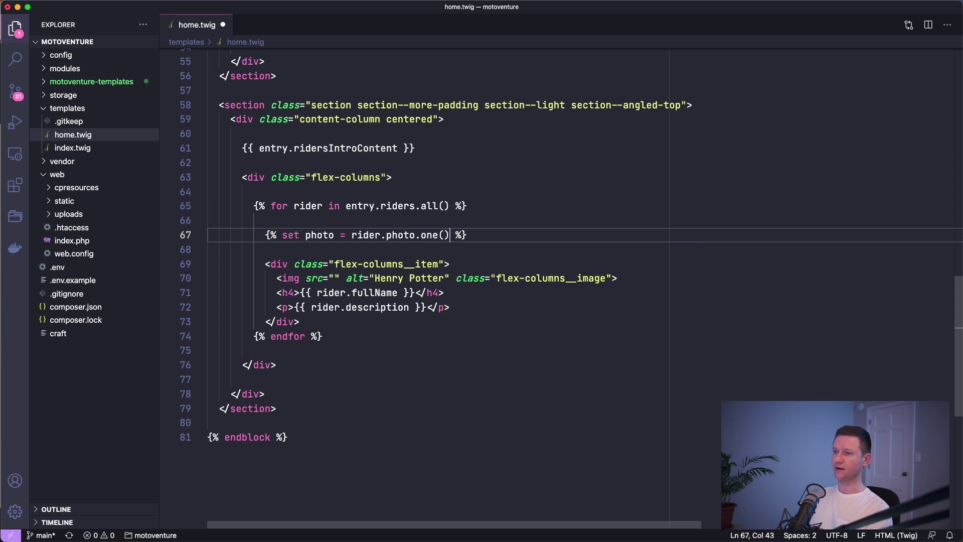
{"action": "key", "text": "cmd+s"}
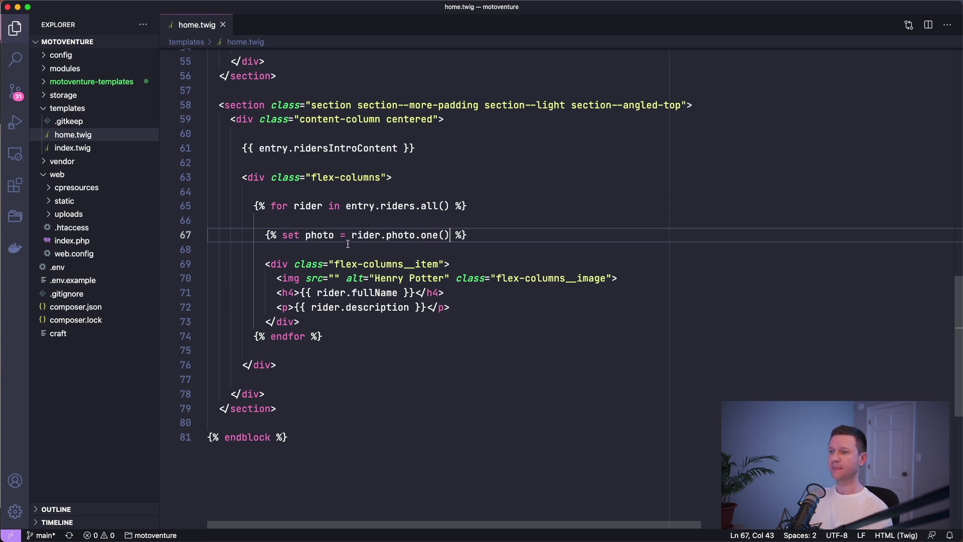
- Set the rider image src to {{ photo.url }} and save
{"action": "double_click", "coordinate": [324, 235]}
{"action": "left_click", "coordinate": [344, 322]}
{"action": "key", "text": "Return"}
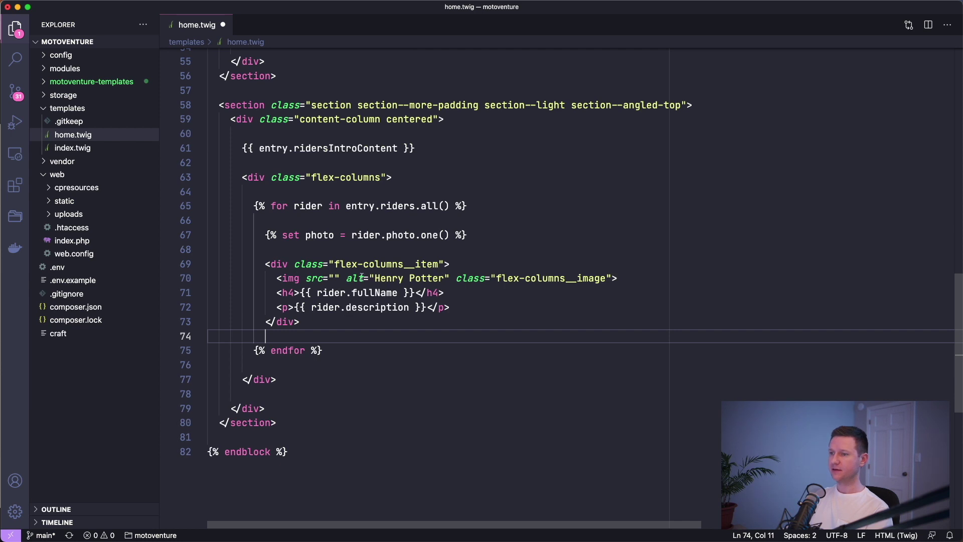
{"action": "left_click", "coordinate": [335, 277]}
{"action": "type", "text": "{{ "}
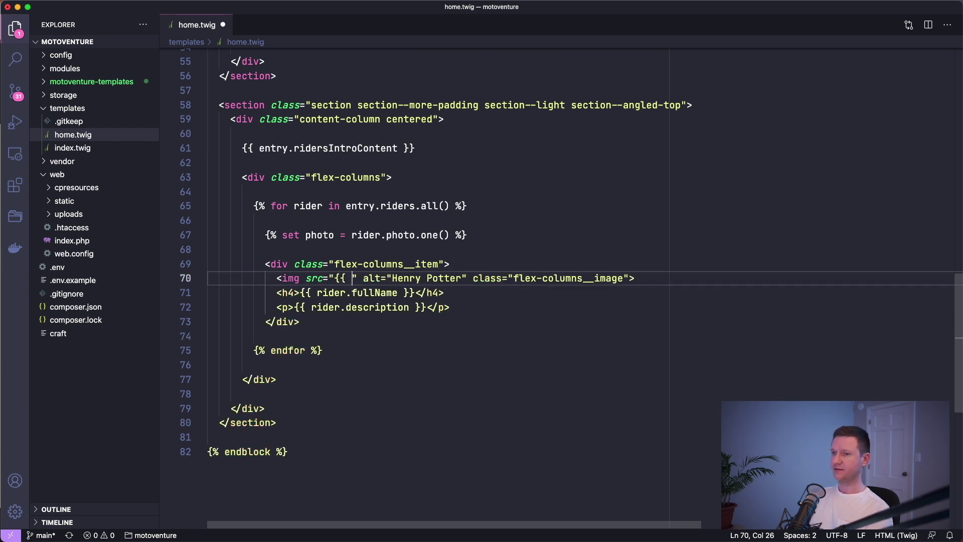
{"action": "type", "text": "photo.url "}
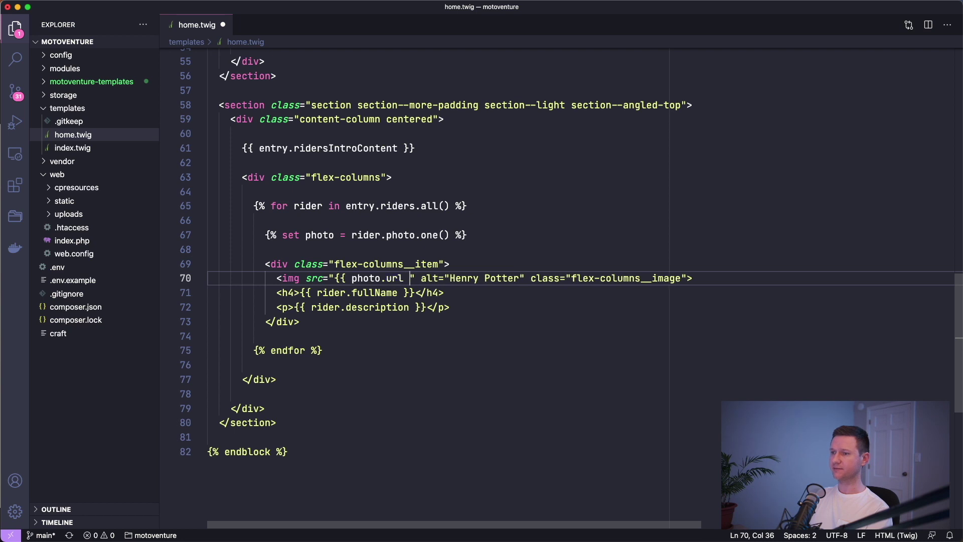
{"action": "type", "text": "}}"}
{"action": "key", "text": "super+s"}
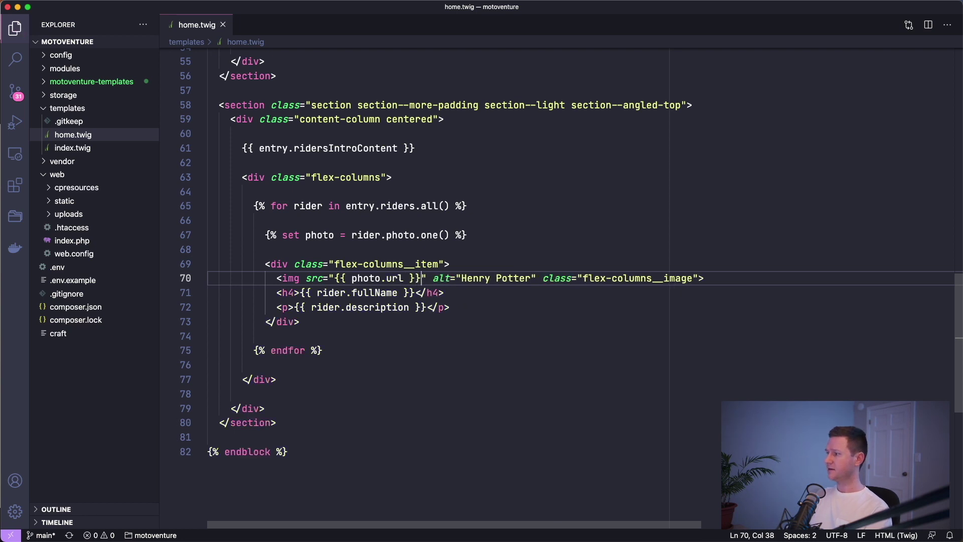
- Replace the hard-coded alt text with {{ rider.fullName }} and save
{"action": "double_click", "coordinate": [482, 279]}
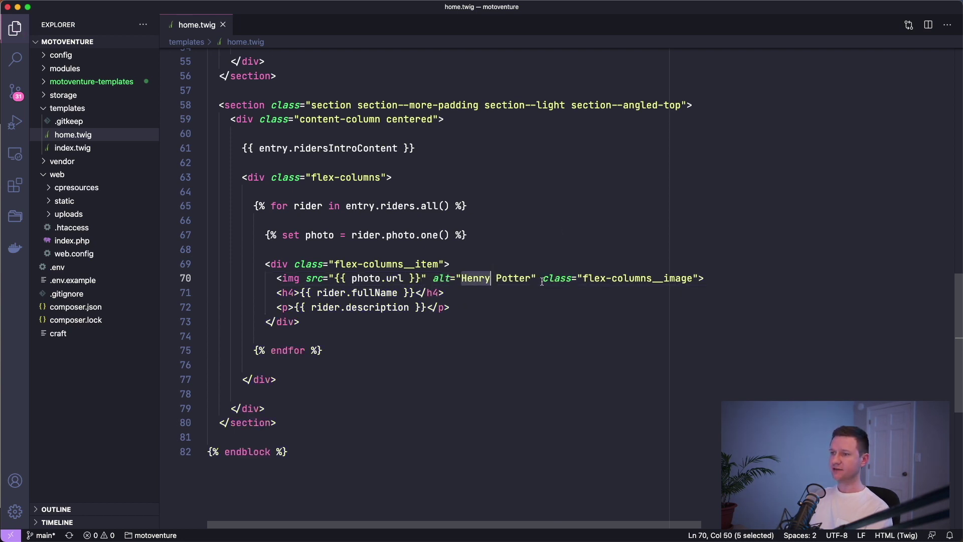
{"action": "left_click", "coordinate": [533, 279], "text": "shift"}
{"action": "key", "text": "BackSpace"}
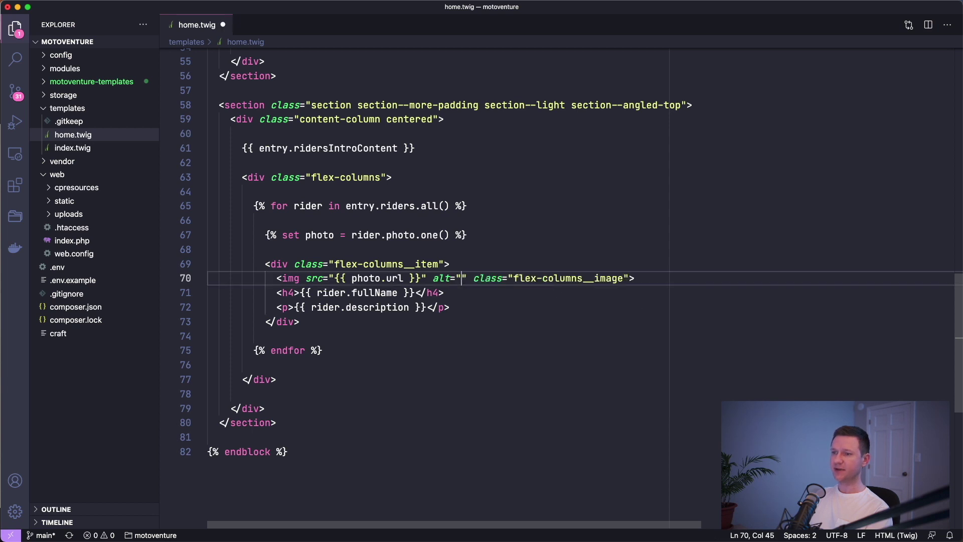
{"action": "type", "text": "{{ r"}
{"action": "type", "text": "ider.fullName }"}
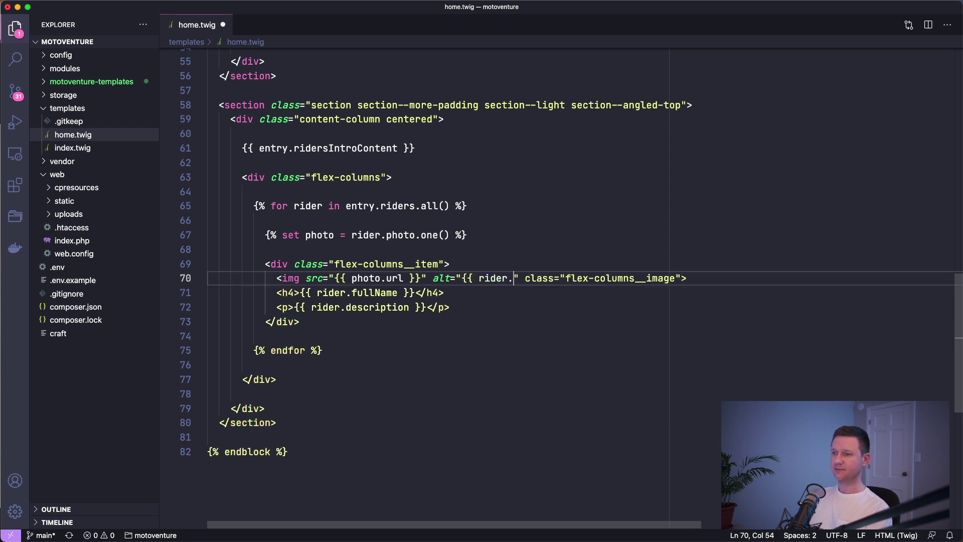
{"action": "type", "text": "}"}
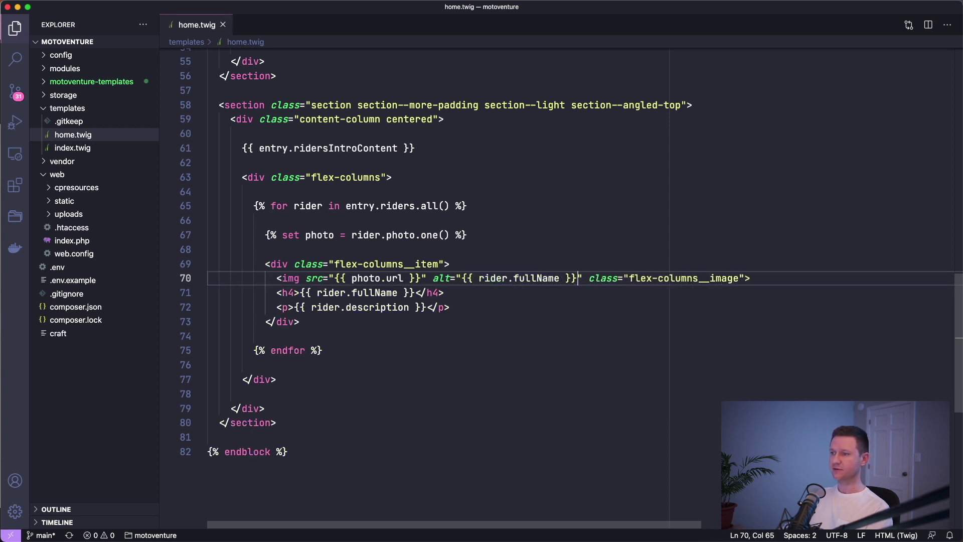
{"action": "key", "text": "super+s"}
- Reload the home page to see each rider's own photo
{"action": "left_click", "coordinate": [623, 312]}
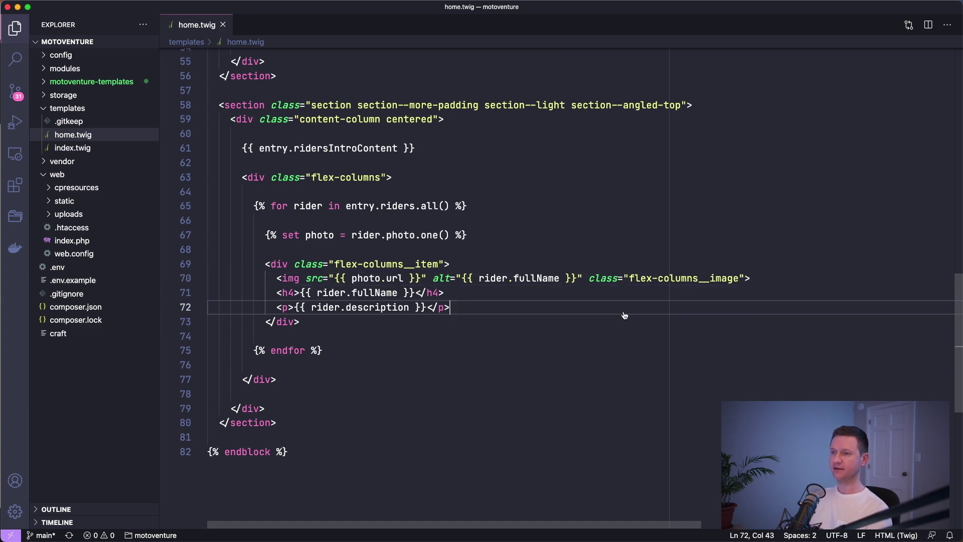
{"action": "key", "text": "super+Tab"}
{"action": "key", "text": "super+r"}
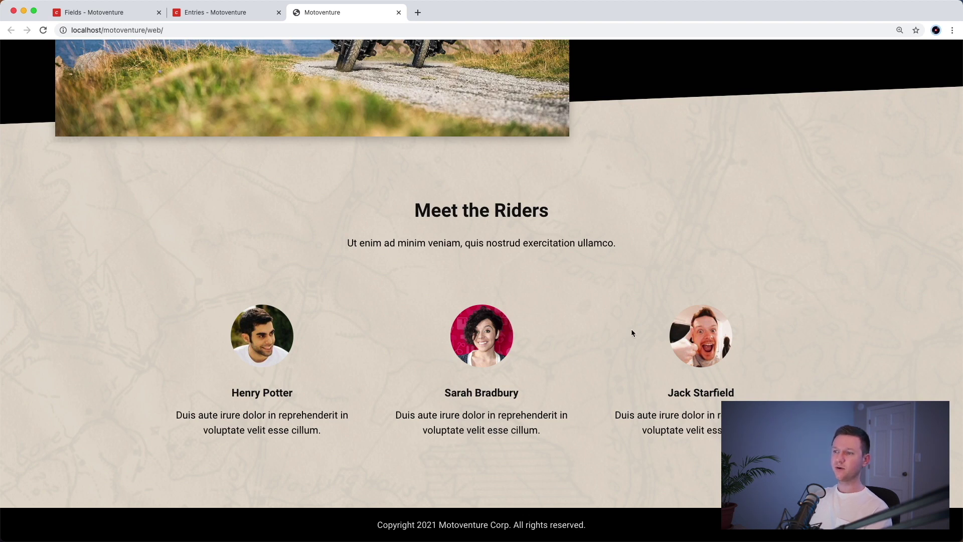
{"action": "key", "text": "ctrl+shift+Tab"}
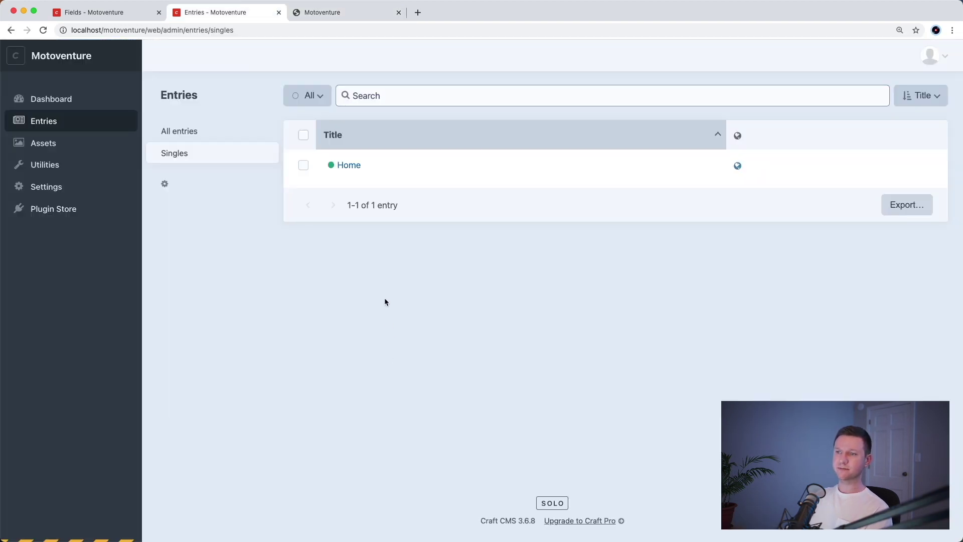
- Open the Home entry's Riders tab and collapse all three rider blocks
{"action": "left_click", "coordinate": [345, 166]}
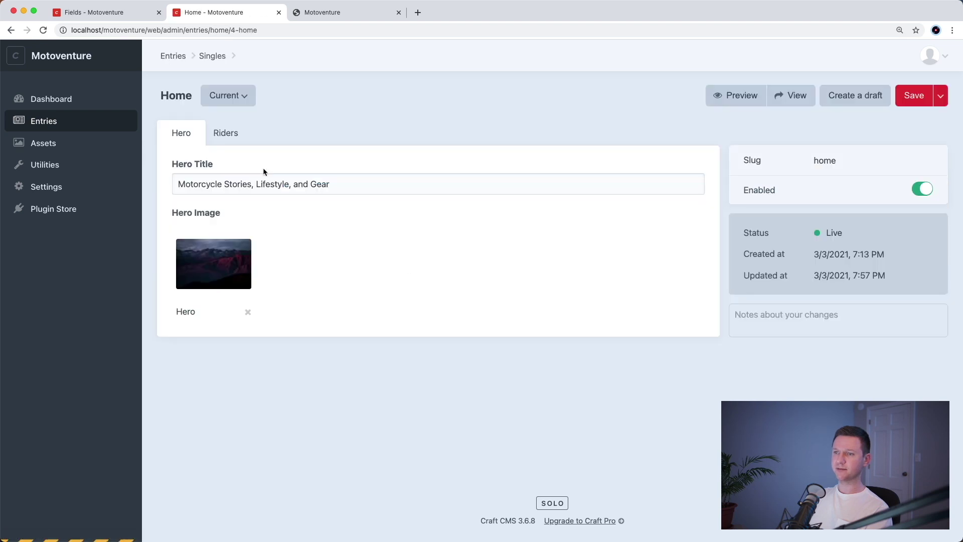
{"action": "left_click", "coordinate": [221, 139]}
{"action": "scroll", "coordinate": [537, 243], "scroll_direction": "down", "scroll_amount": 5}
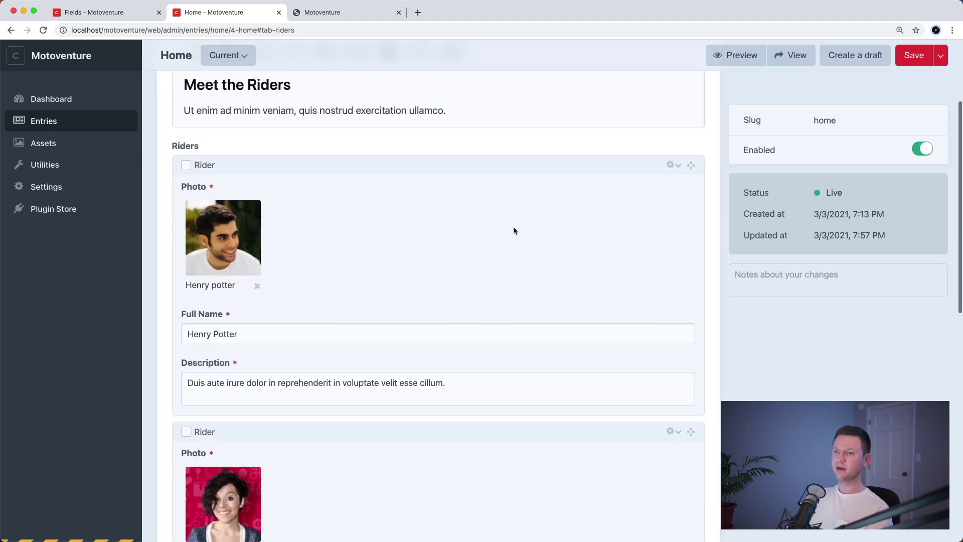
{"action": "scroll", "coordinate": [380, 349], "scroll_direction": "down", "scroll_amount": 12}
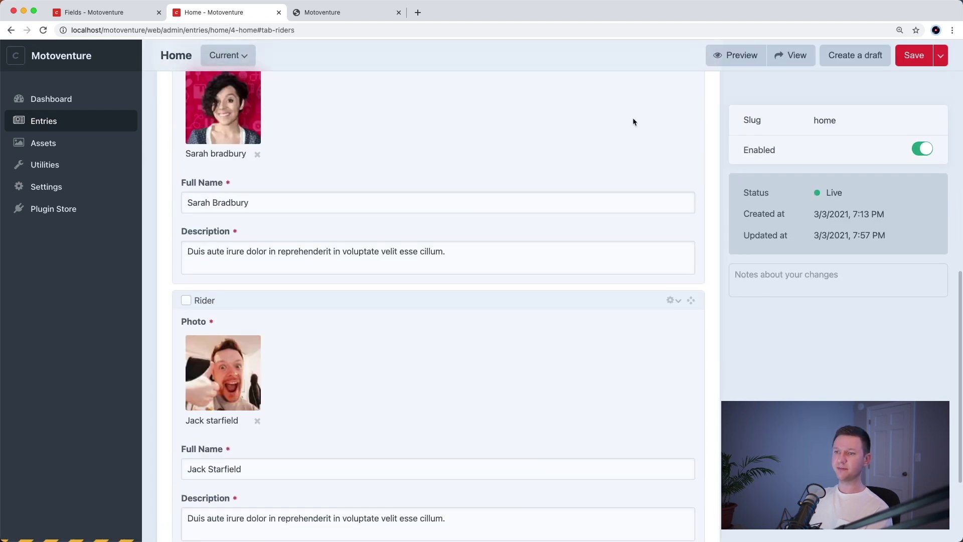
{"action": "scroll", "coordinate": [588, 307], "scroll_direction": "up", "scroll_amount": 2}
{"action": "scroll", "coordinate": [596, 291], "scroll_direction": "up", "scroll_amount": 3}
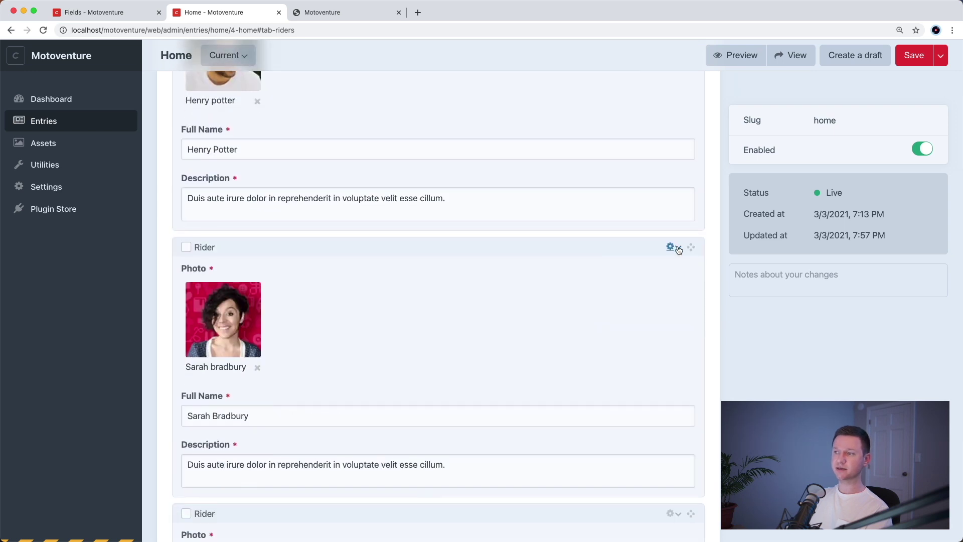
{"action": "left_click", "coordinate": [675, 247]}
{"action": "left_click", "coordinate": [698, 265]}
{"action": "double_click", "coordinate": [621, 269]}
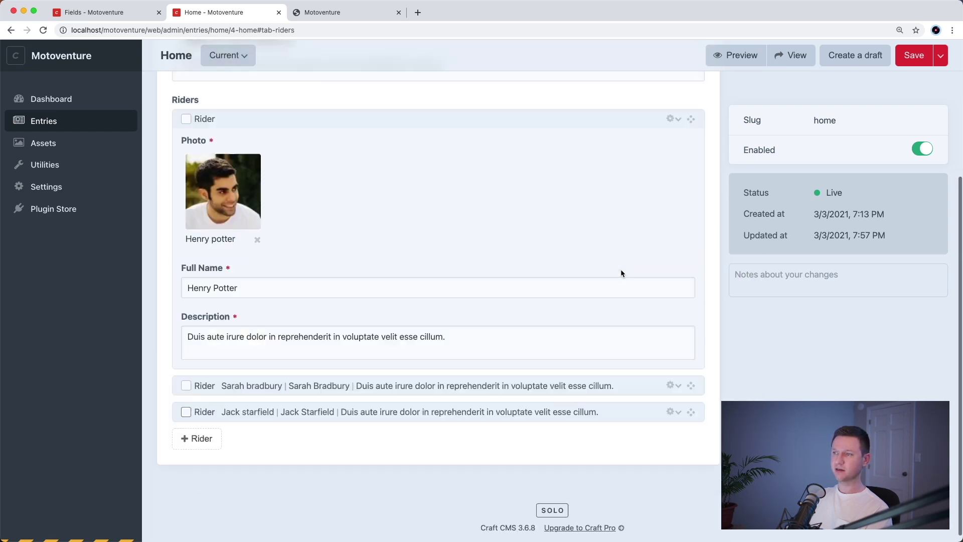
{"action": "scroll", "coordinate": [612, 191], "scroll_direction": "up", "scroll_amount": 2}
{"action": "double_click", "coordinate": [615, 169]}
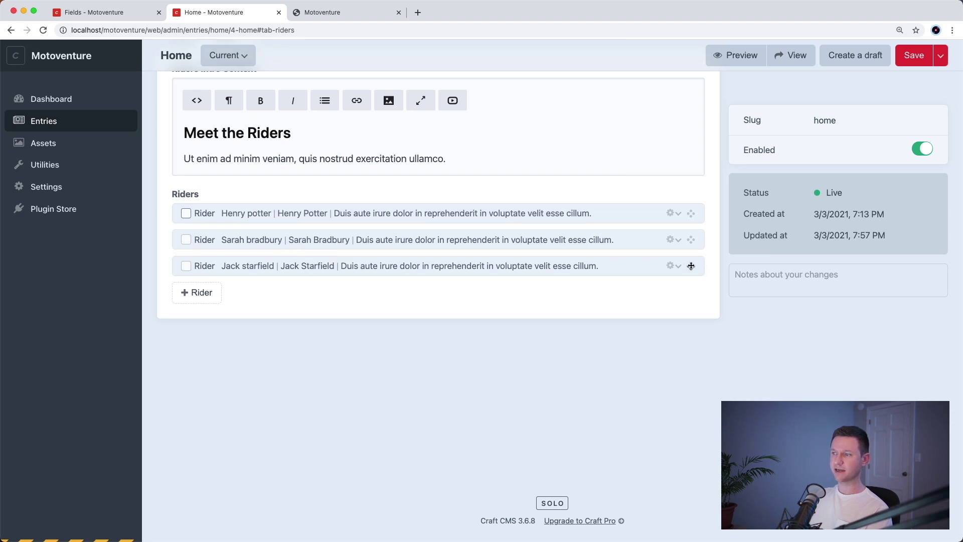
- Drag the last rider block to the top, save the Home entry, and reload the site
{"action": "left_click_drag", "start_coordinate": [691, 266], "coordinate": [687, 217]}
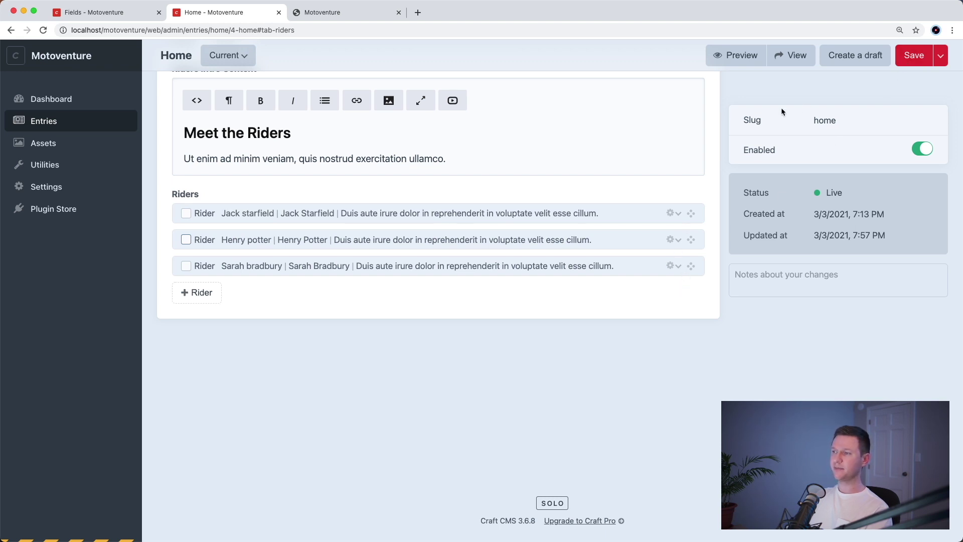
{"action": "key", "text": "super+s"}
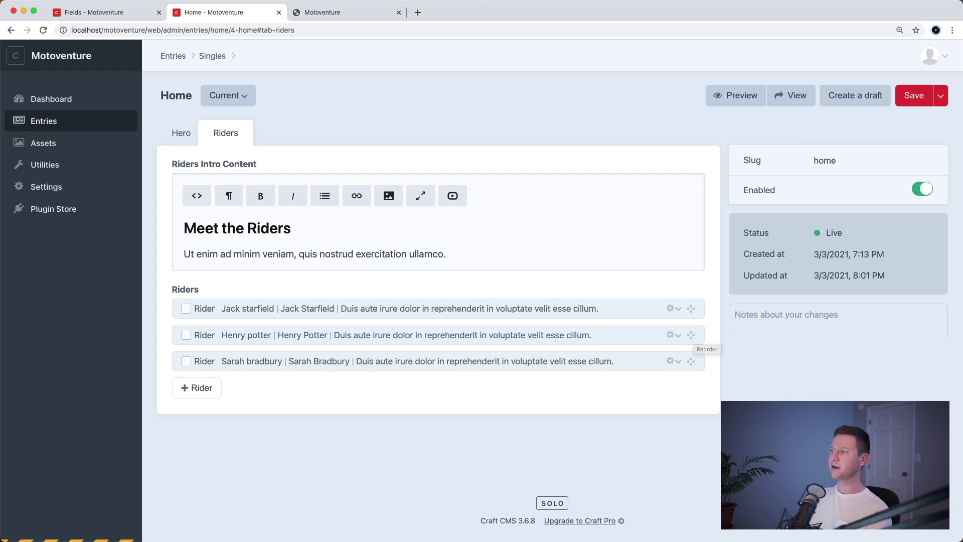
{"action": "left_click", "coordinate": [940, 95]}
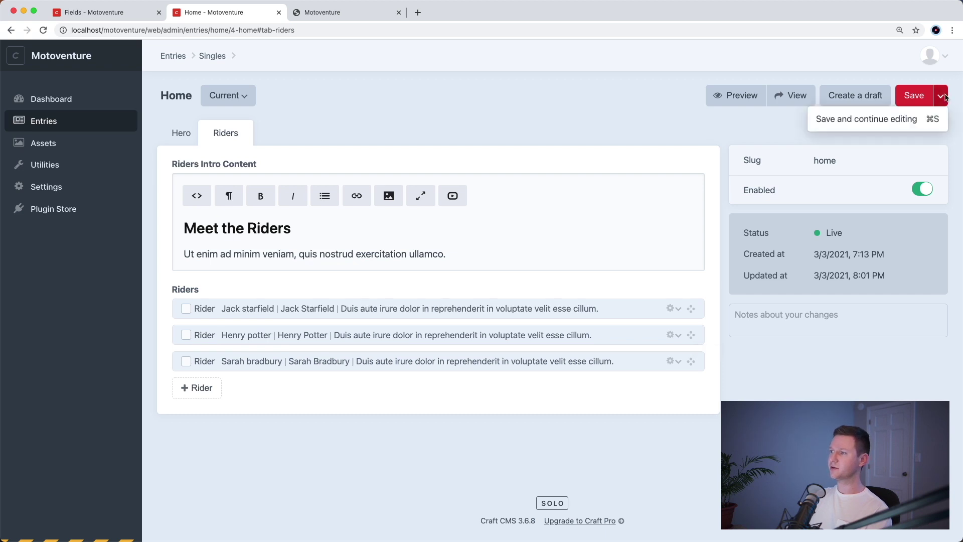
{"action": "left_click", "coordinate": [885, 124]}
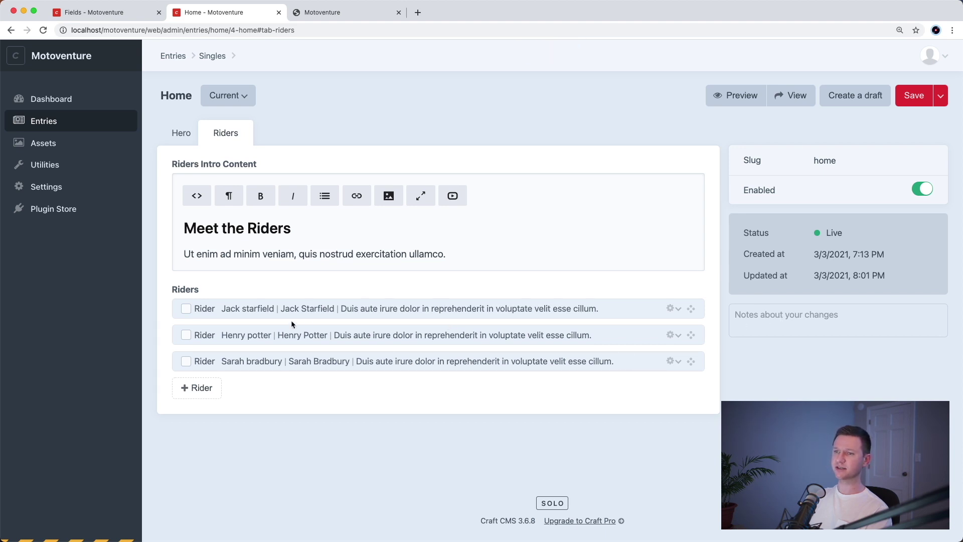
{"action": "key", "text": "ctrl+Tab"}
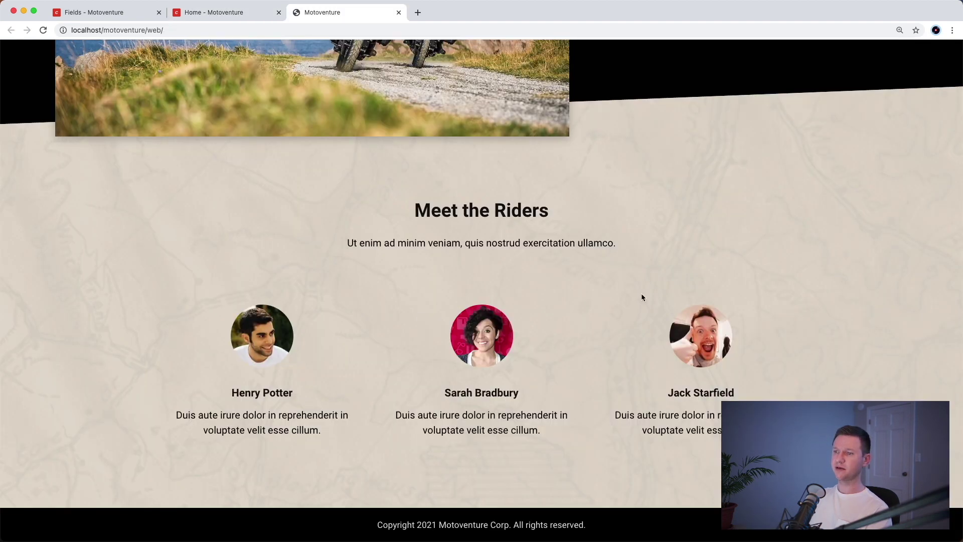
{"action": "key", "text": "super+r"}
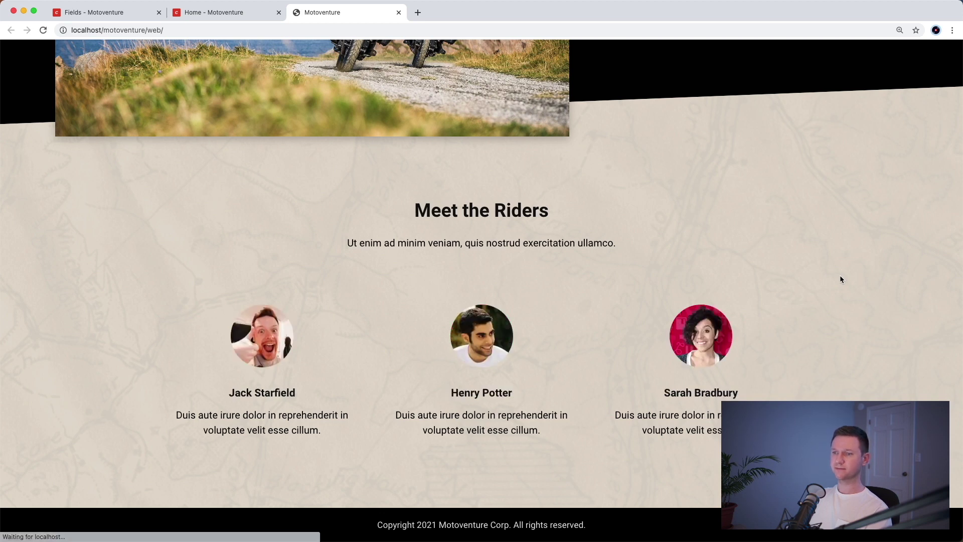